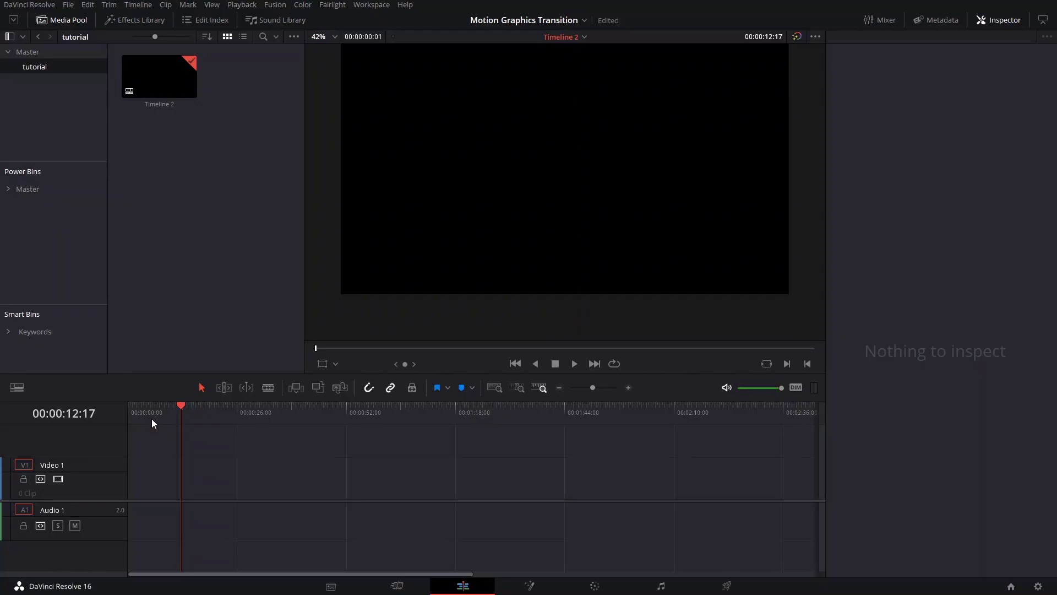
Create a Fusion composition clip with a duration of 00:00:02:00 in the tutorial bin and open it for node editing
right_click(168, 369)
right_click(199, 286)
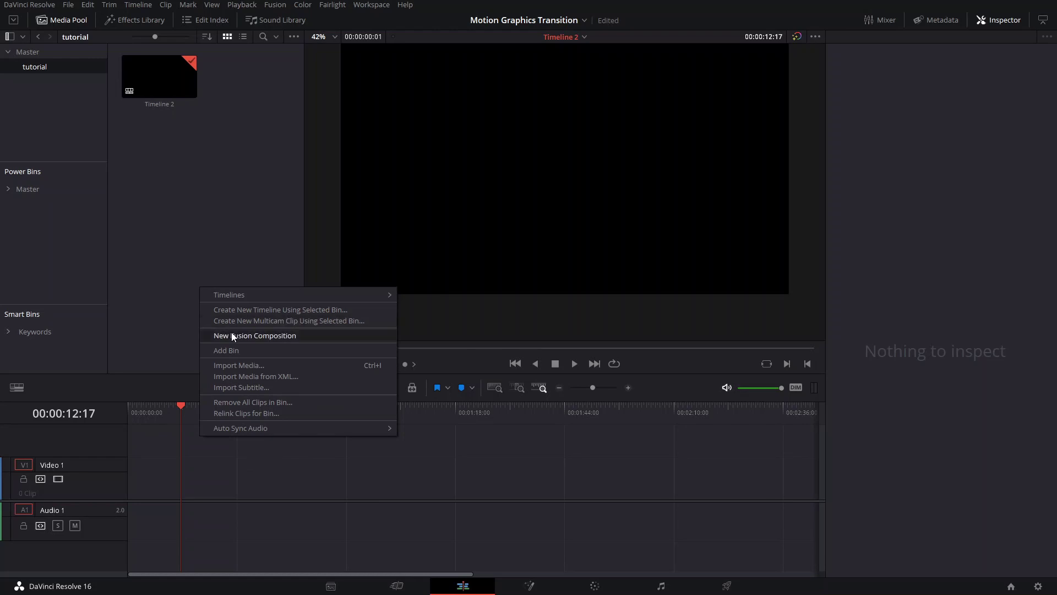
left_click(231, 334)
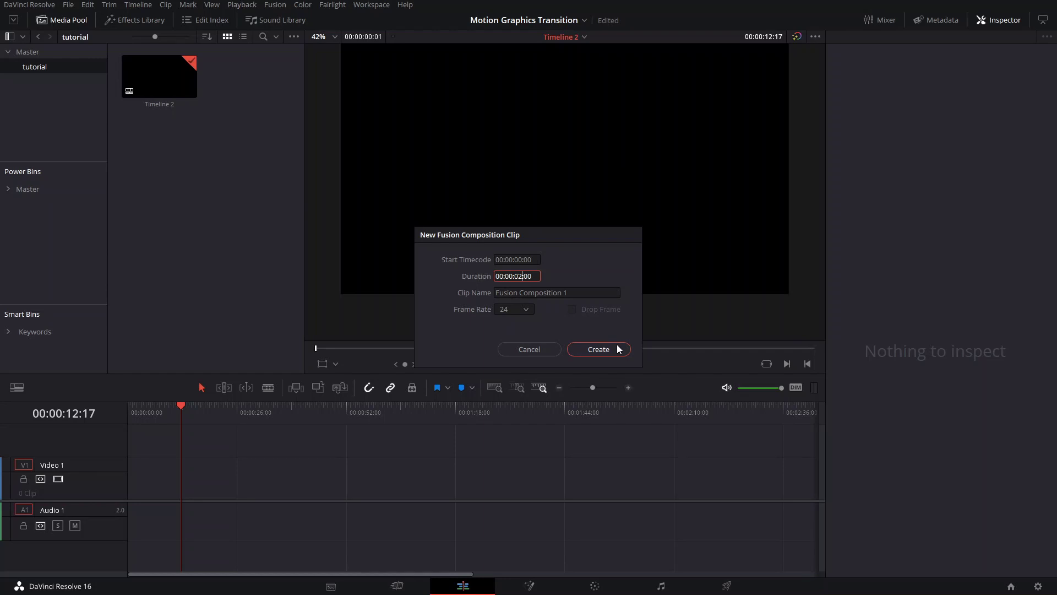
left_click(599, 349)
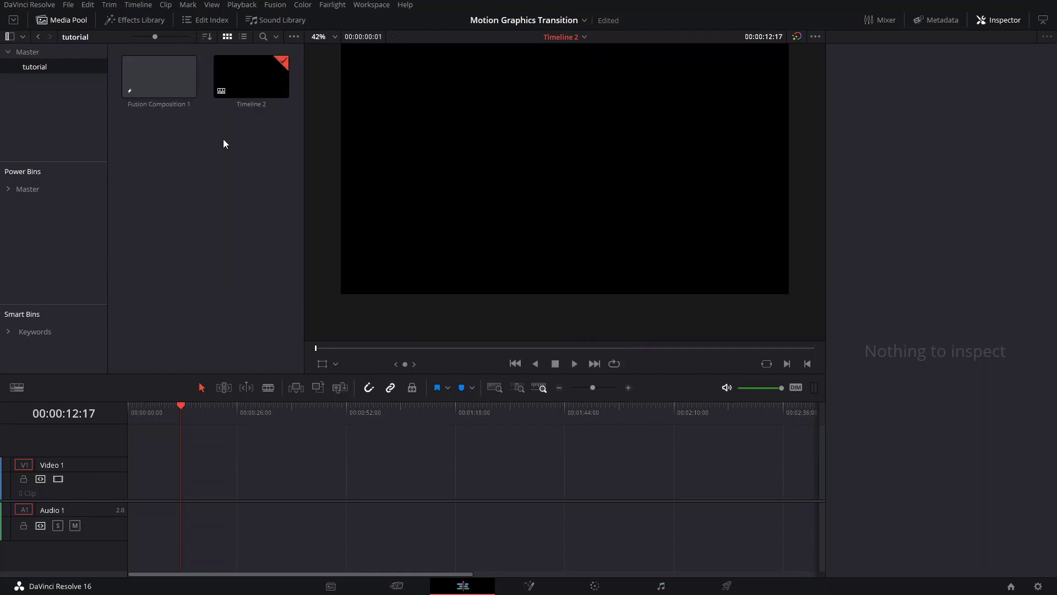
left_click(186, 63)
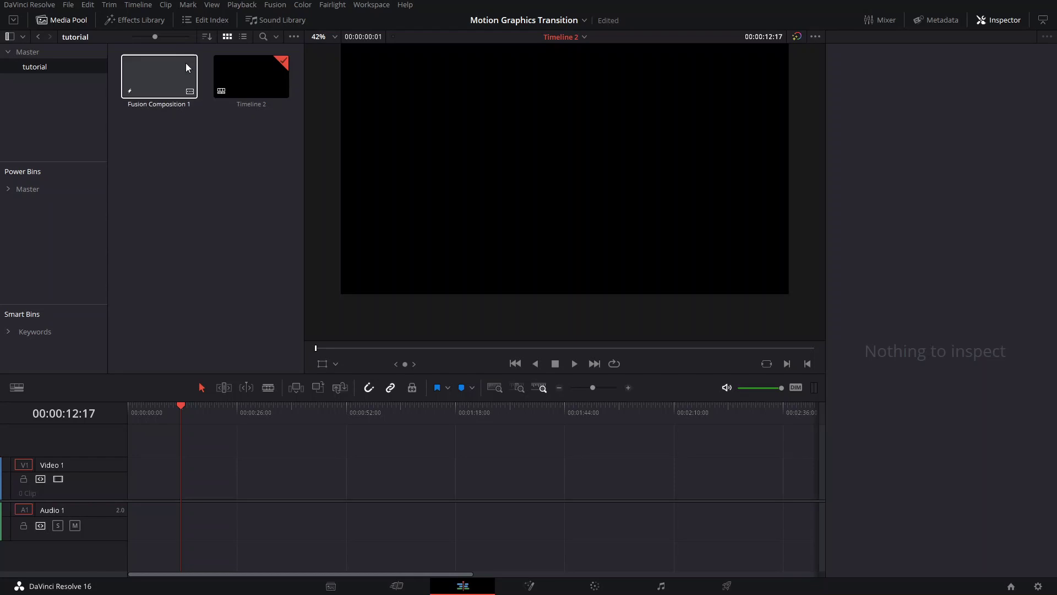
double_click(186, 63)
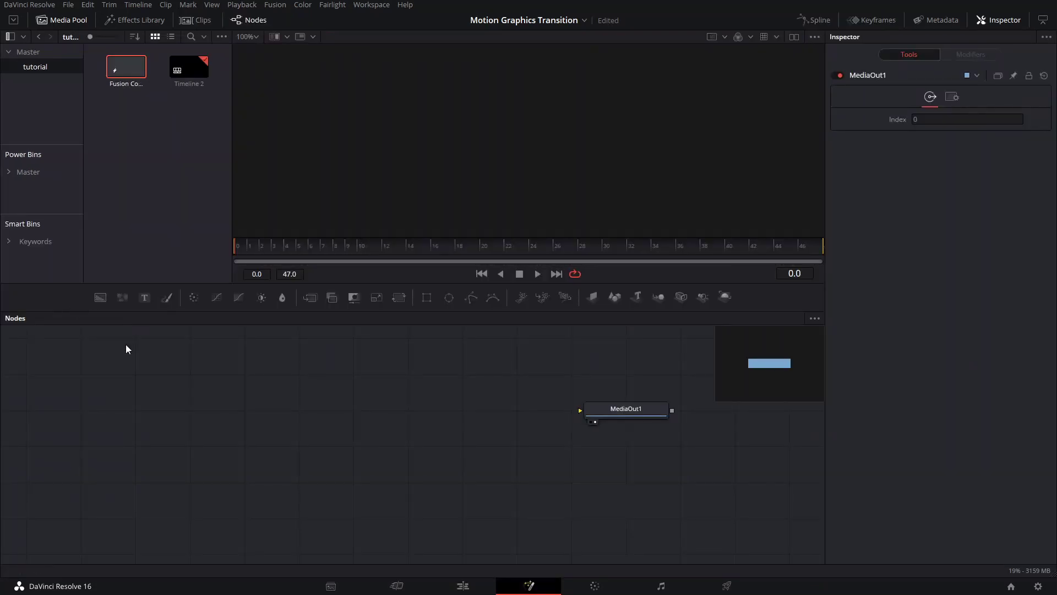
Add a Background node feeding MediaOut1 and make it fully transparent with an alpha of 0.0
left_click(100, 298)
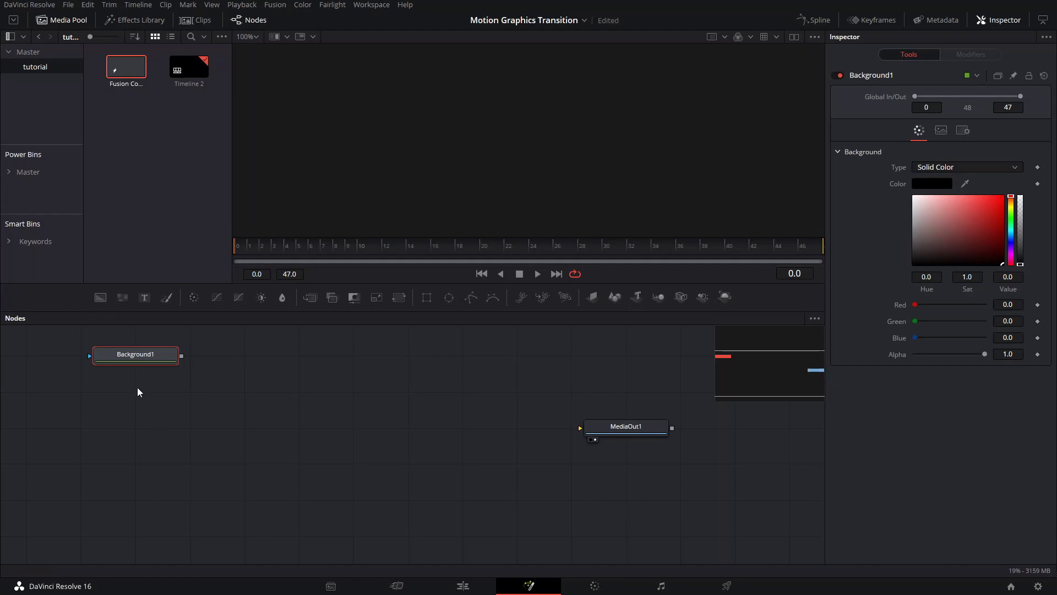
left_click_drag(128, 358, 146, 430)
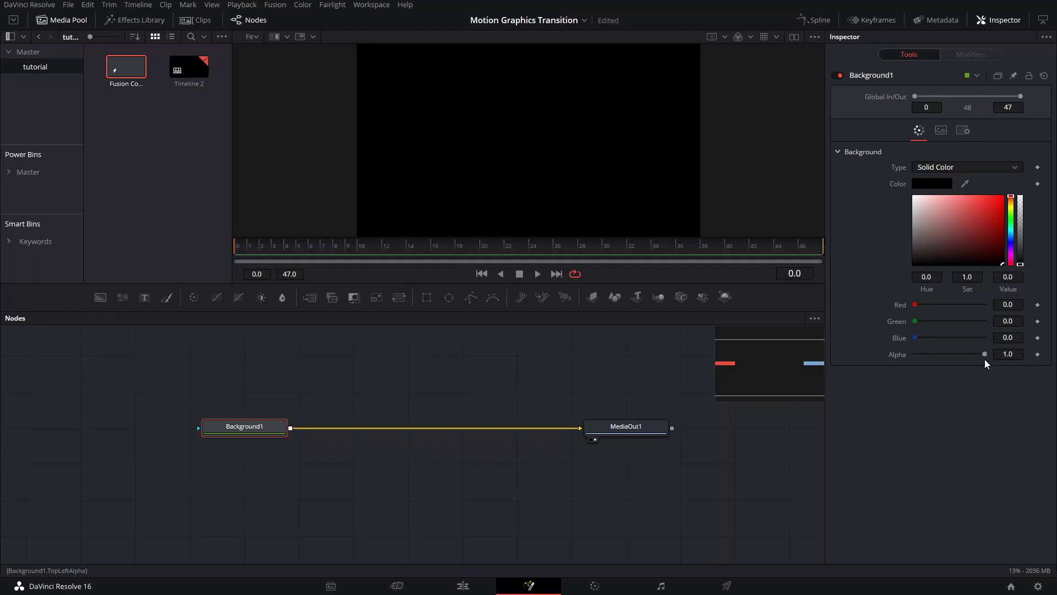
left_click_drag(985, 354, 883, 363)
scroll(562, 207, "down", 3)
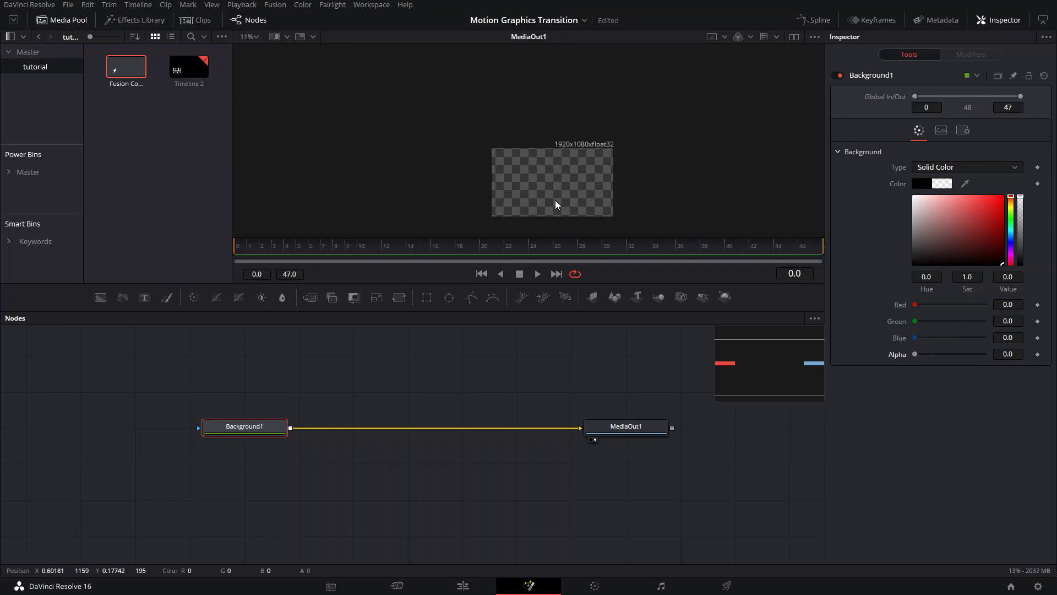
scroll(551, 201, "up", 2)
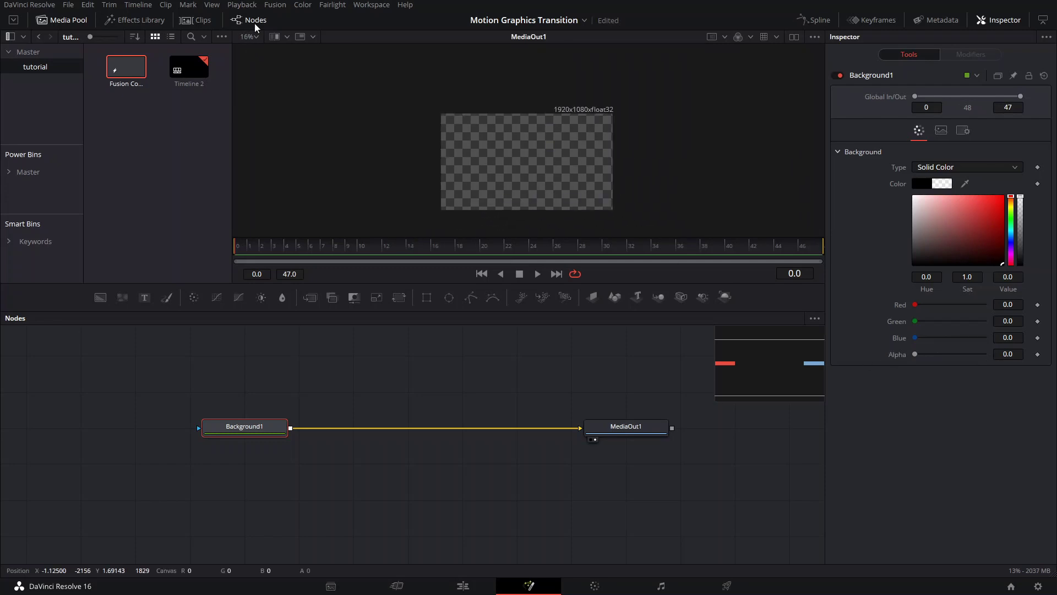
Turn off High Quality in the composition's playback render options
right_click(400, 271)
left_click(444, 276)
right_click(420, 278)
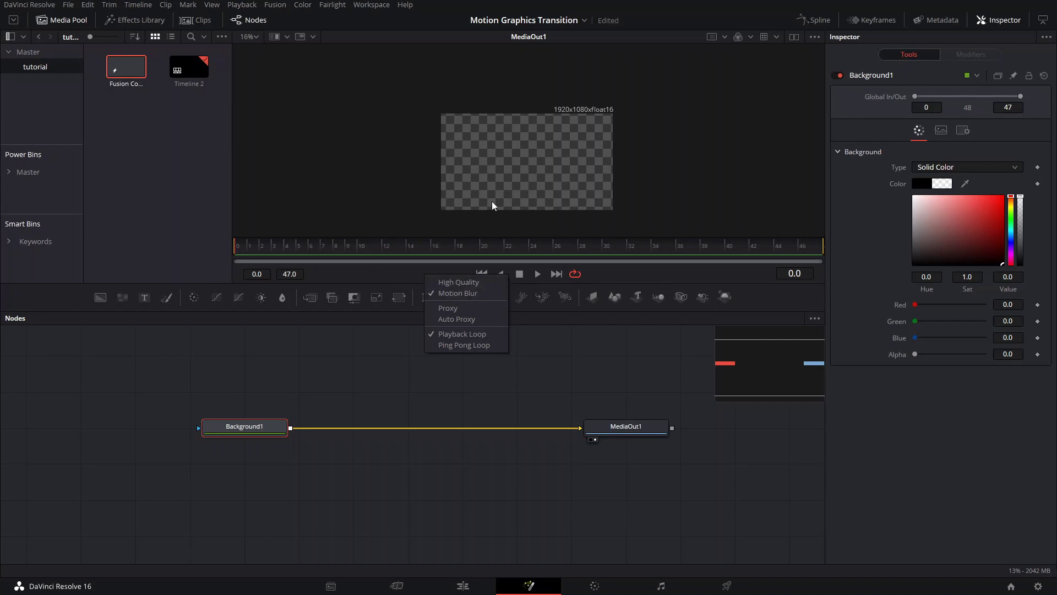
left_click(392, 274)
right_click(424, 280)
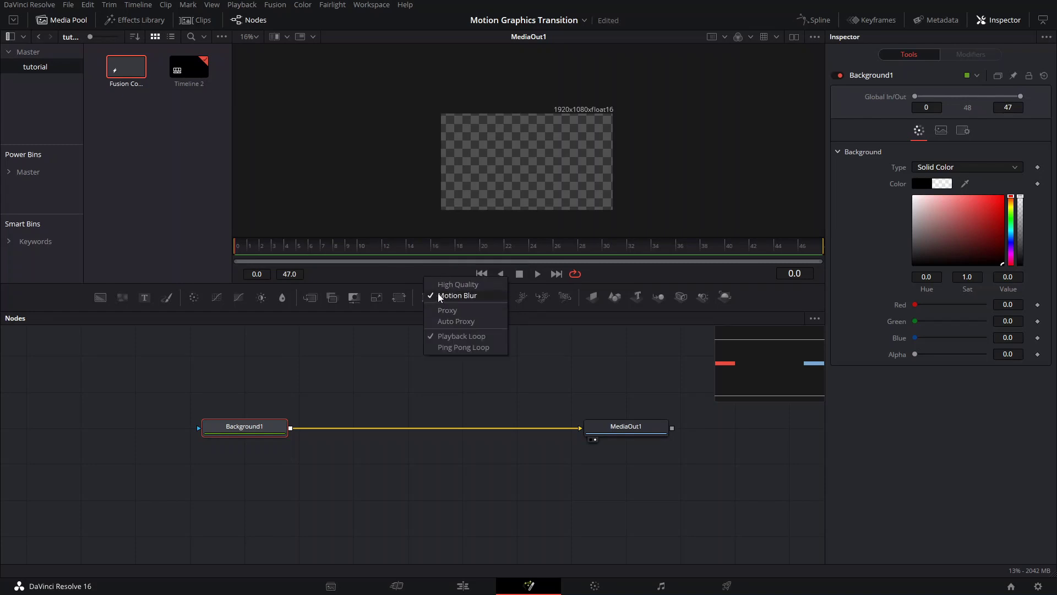
Hide the Media Pool to give the viewer more room
left_click(57, 28)
left_click(60, 21)
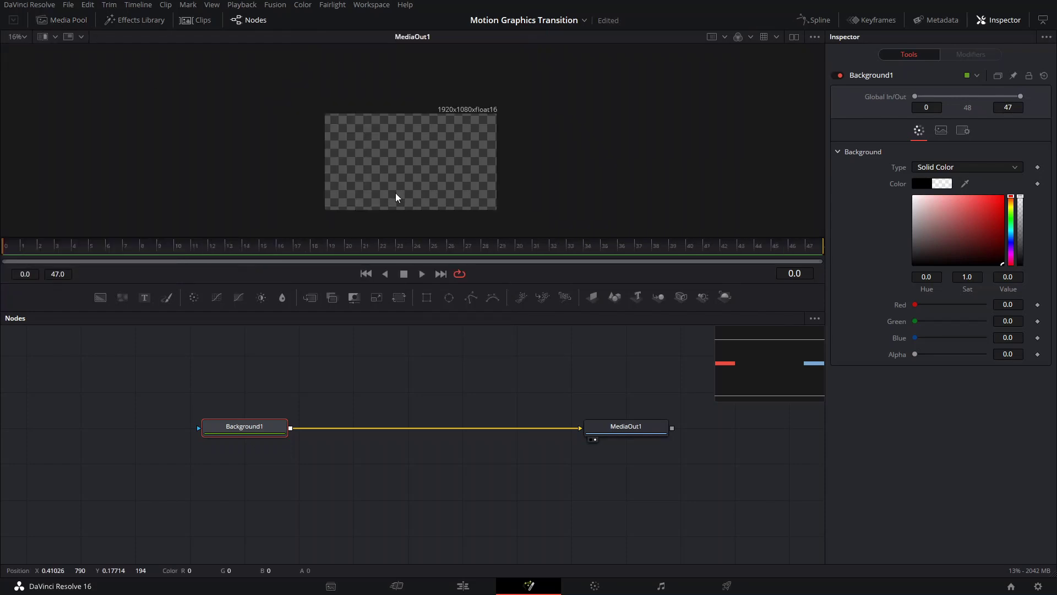
scroll(444, 110, "up", 3)
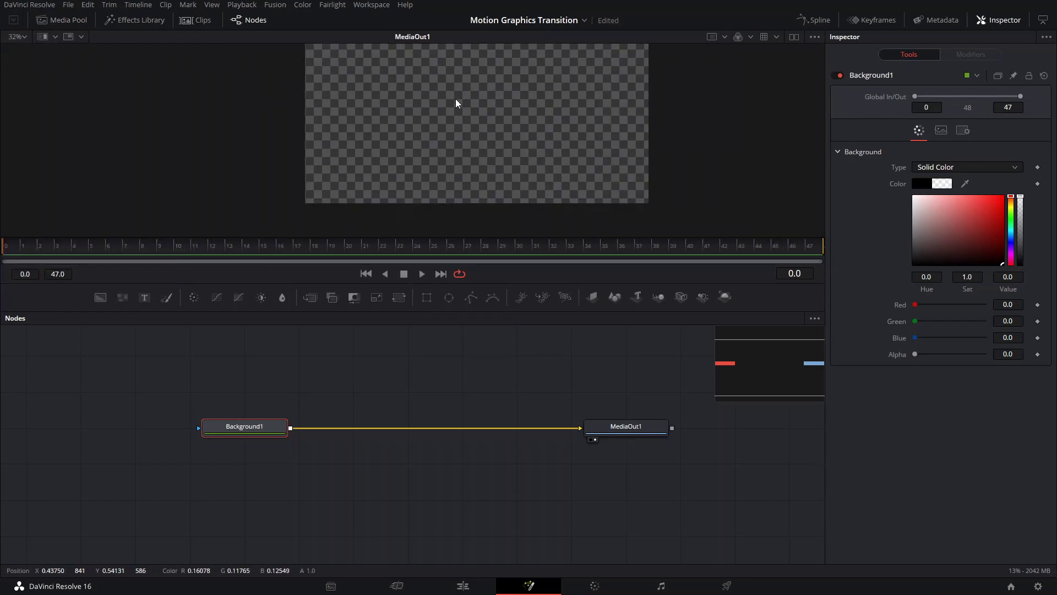
scroll(456, 103, "down", 2)
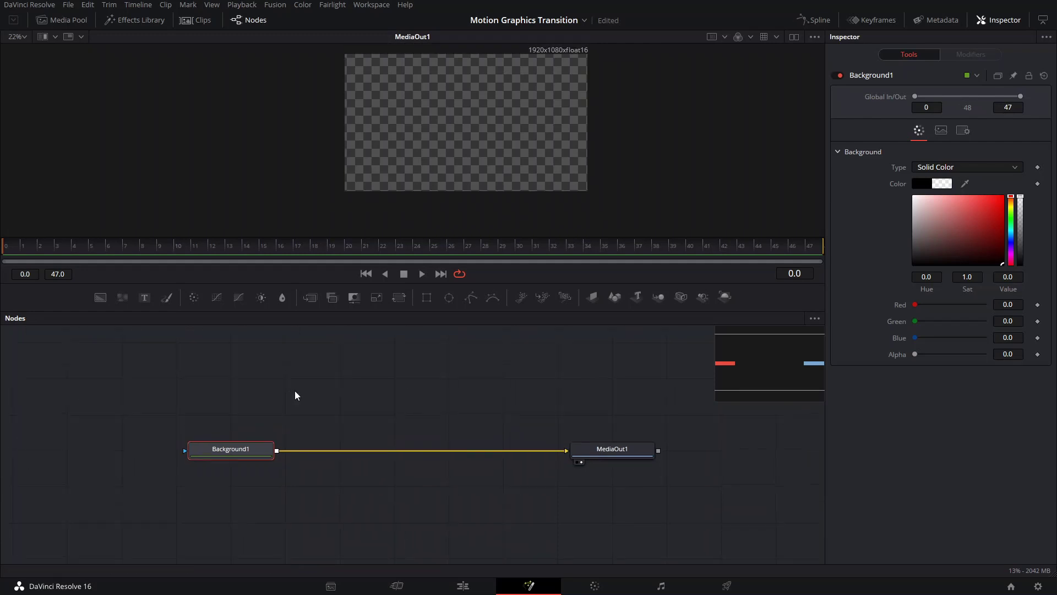
Insert two Merge nodes between Background1 and MediaOut1 and space the nodes out along the chain
left_click(310, 297)
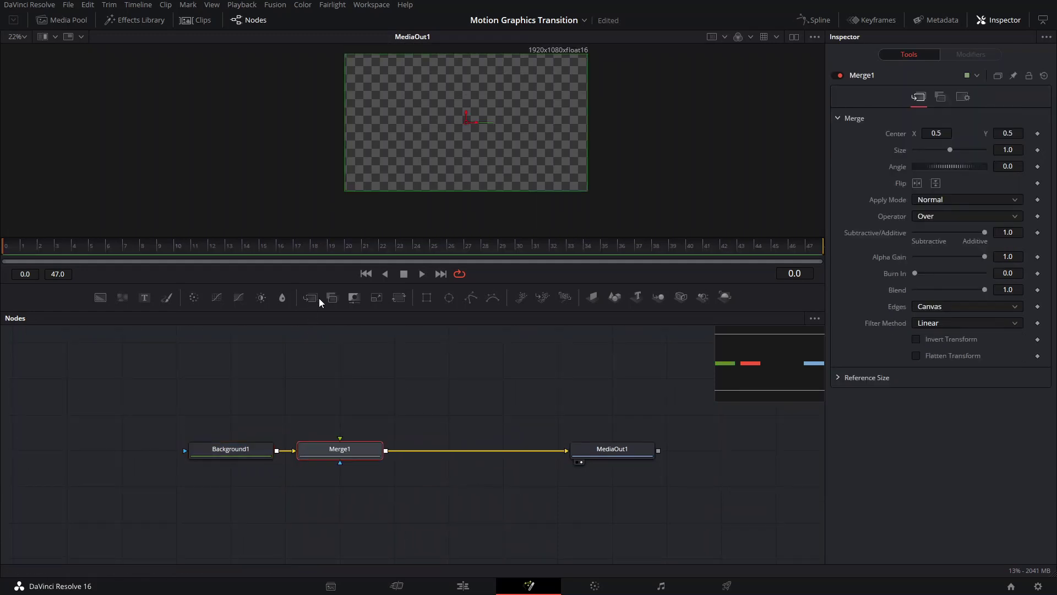
left_click(318, 298)
left_click_drag(645, 454, 698, 454)
left_click_drag(460, 440, 515, 441)
left_click(335, 455)
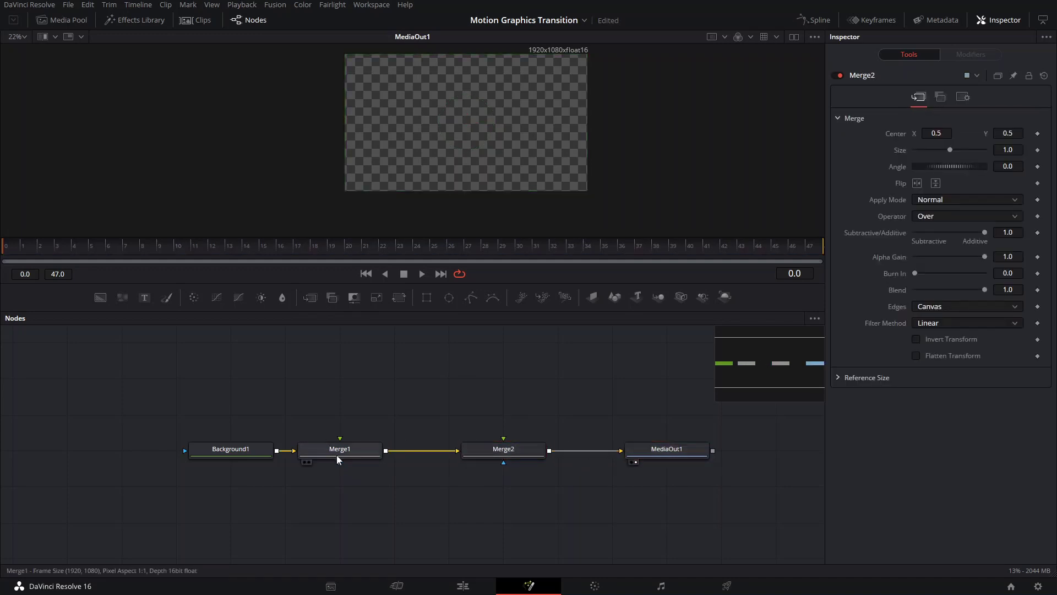
Add two more Background nodes above the chain and connect Background2 to Merge1 and Background3 to Merge2
left_click(101, 298)
left_click(100, 298)
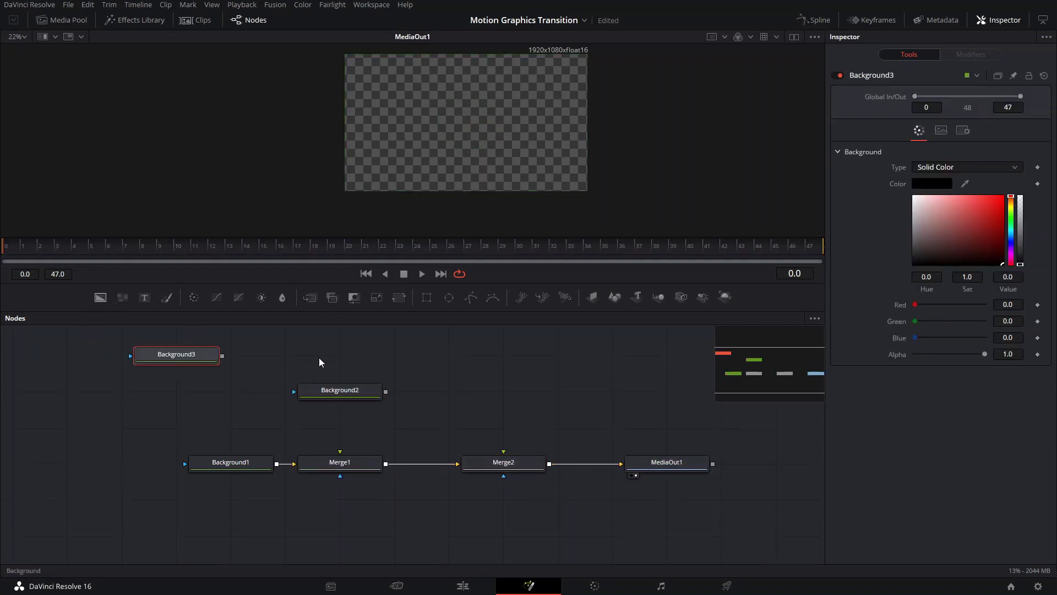
left_click_drag(208, 360, 497, 394)
left_click_drag(384, 392, 359, 454)
left_click_drag(549, 392, 503, 453)
Color Background3 bright yellow, with hue 0.16, saturation 1.0 and value 1.0
left_click(503, 397)
mouse_move(950, 253)
left_mouse_down()
mouse_move(1004, 198)
mouse_move(1012, 207)
left_mouse_up()
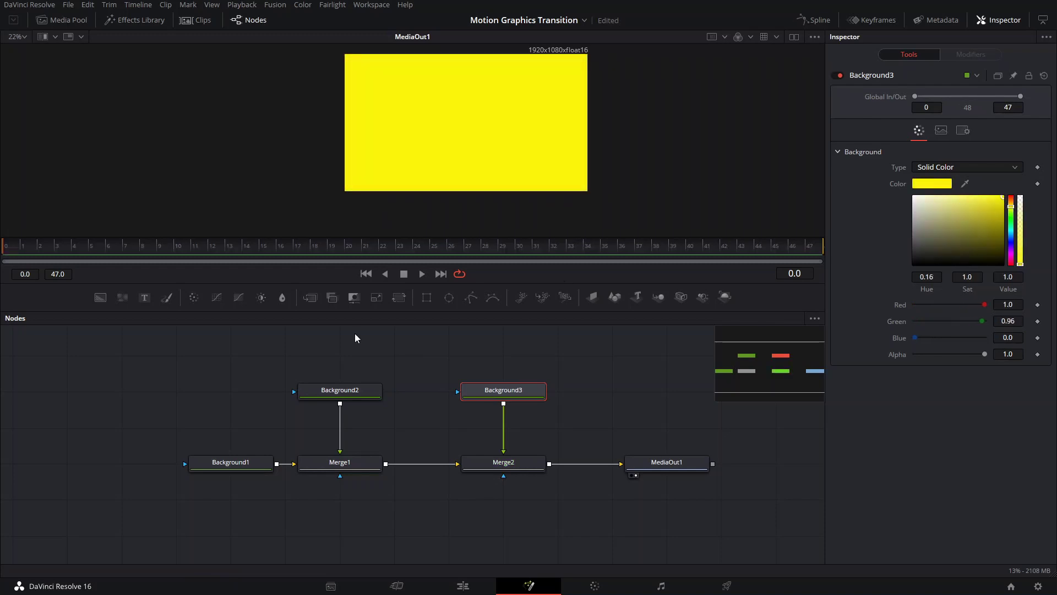
Add a Rectangle mask to Background2 and another one to Background3
left_click(325, 392)
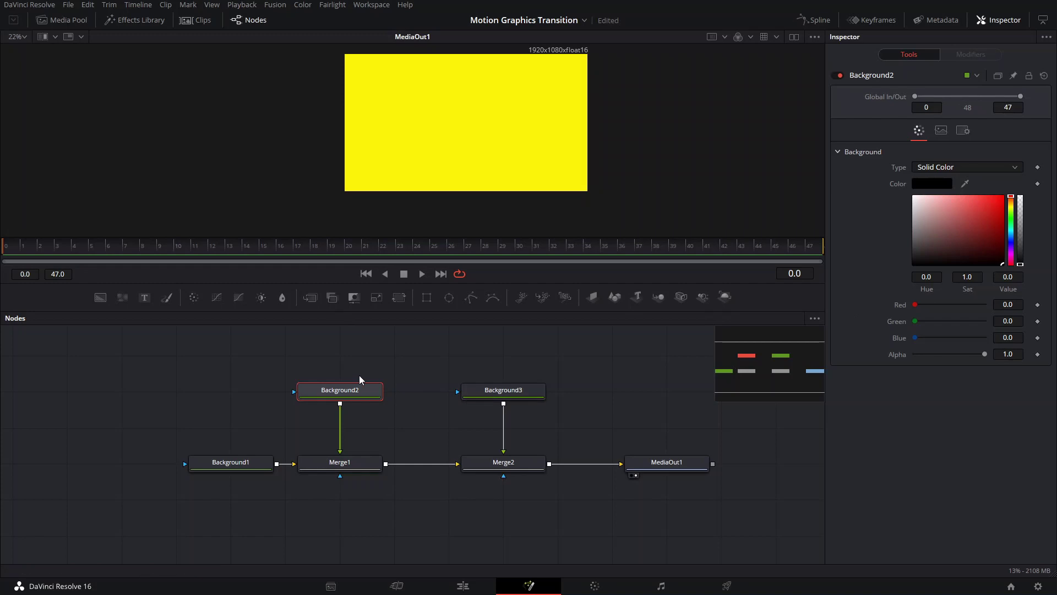
left_click(427, 298)
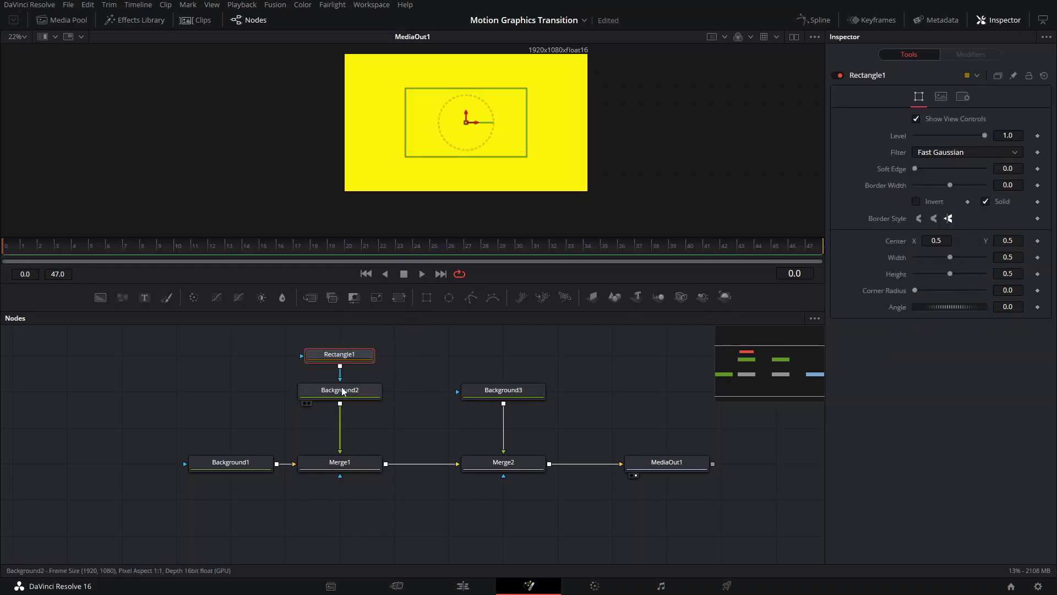
left_click(490, 386)
left_click(431, 298)
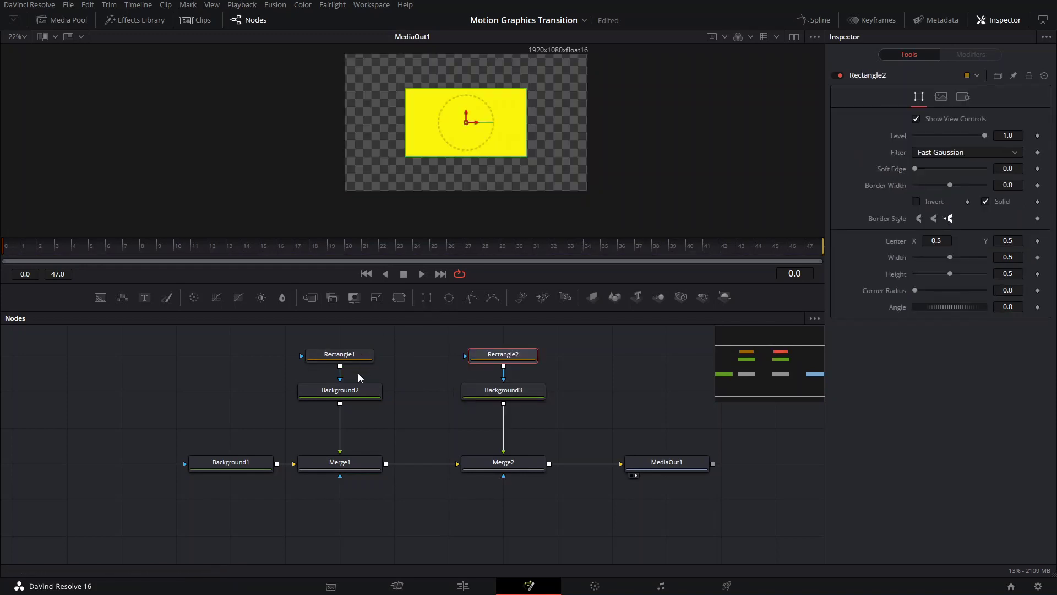
Set Rectangle1's height to 1 and its center X to 0.25 so the mask covers the left half of the frame
left_click(341, 355)
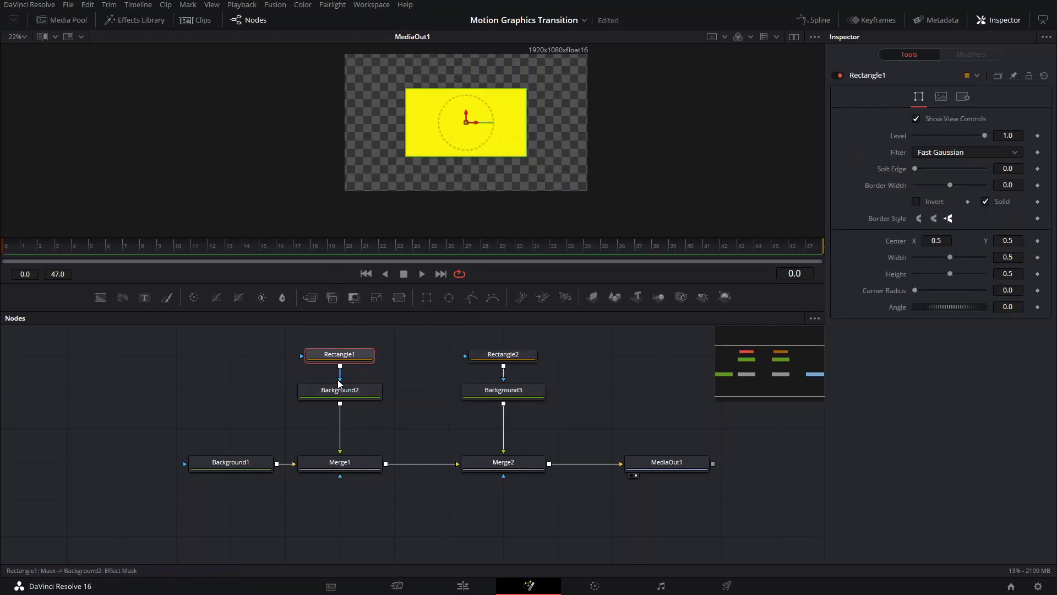
left_click(1008, 274)
type("1")
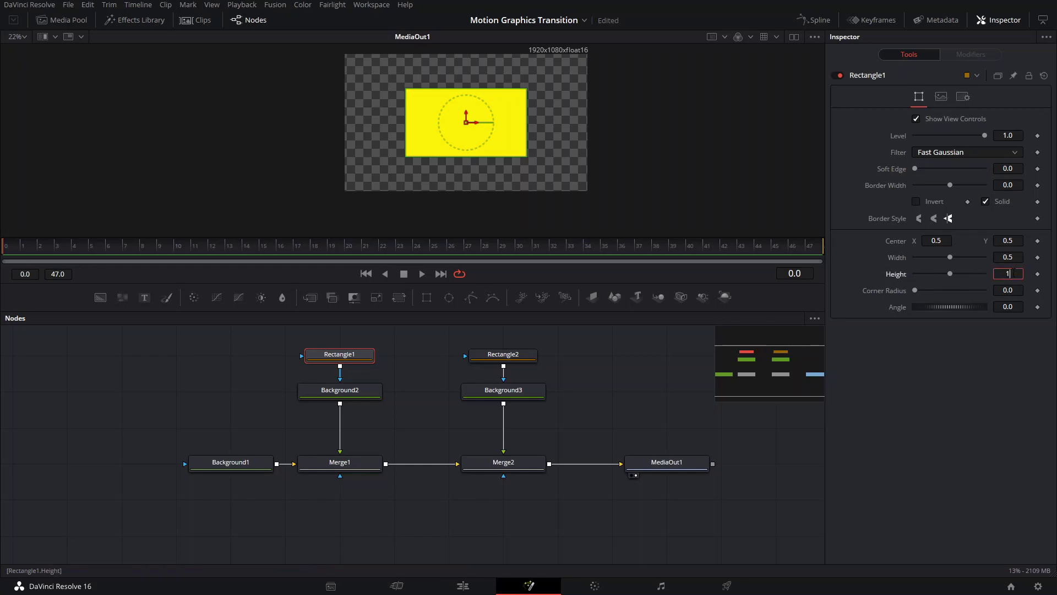
key("Tab")
left_click(938, 240)
type(".25")
key("Tab")
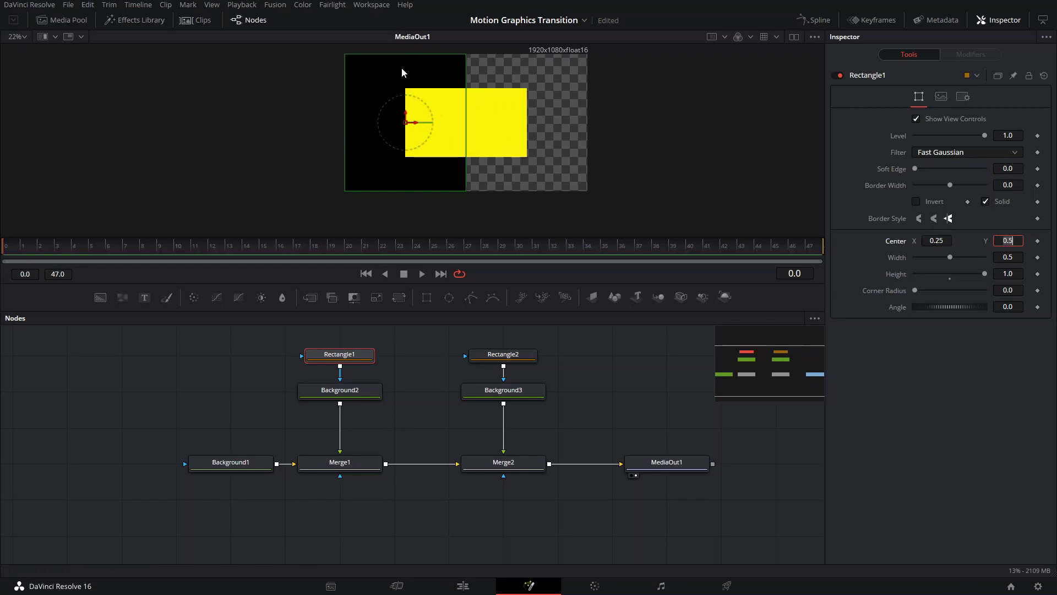
Set Rectangle2's height to 1 and its center X to 0.75 so the mask covers the right half of the frame
left_click(512, 356)
left_click(1008, 274)
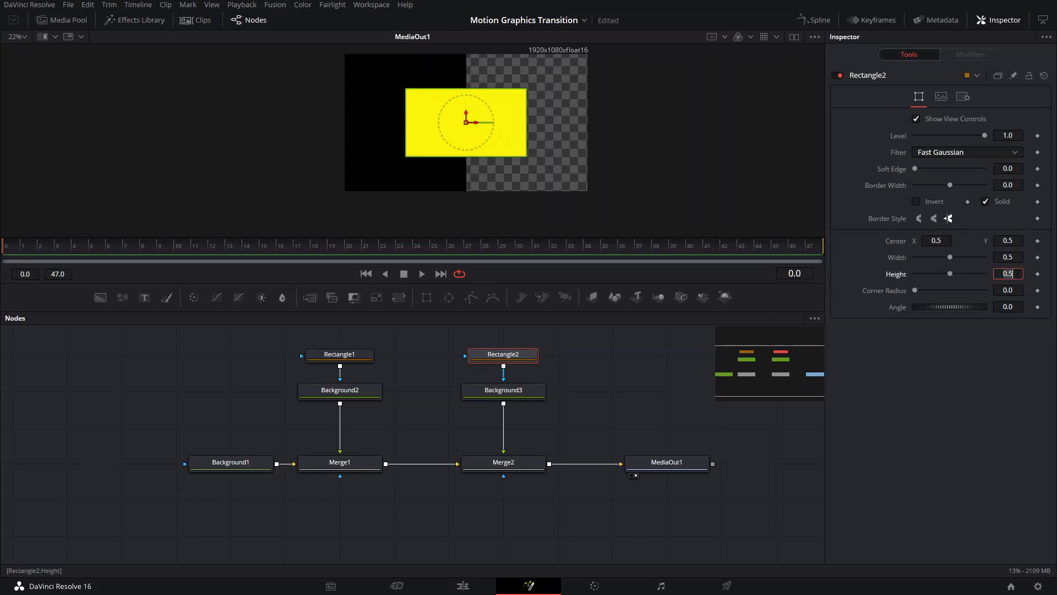
type("1")
key("Return")
left_click(936, 241)
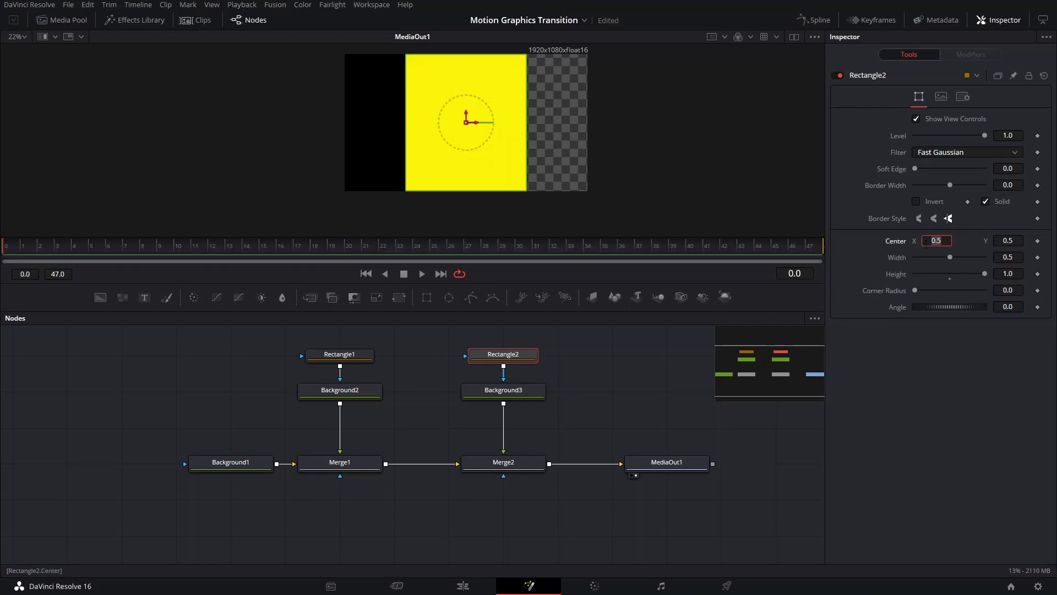
type(".75")
key("Tab")
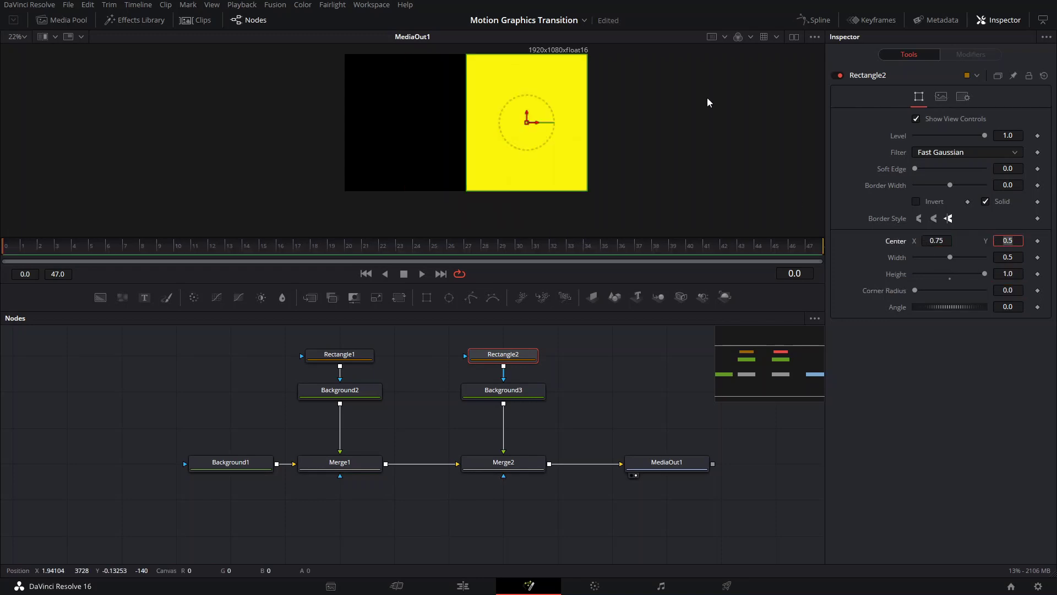
Color Background2 dark red, with hue 0.0, saturation 0.94 and value 0.63
left_click(341, 391)
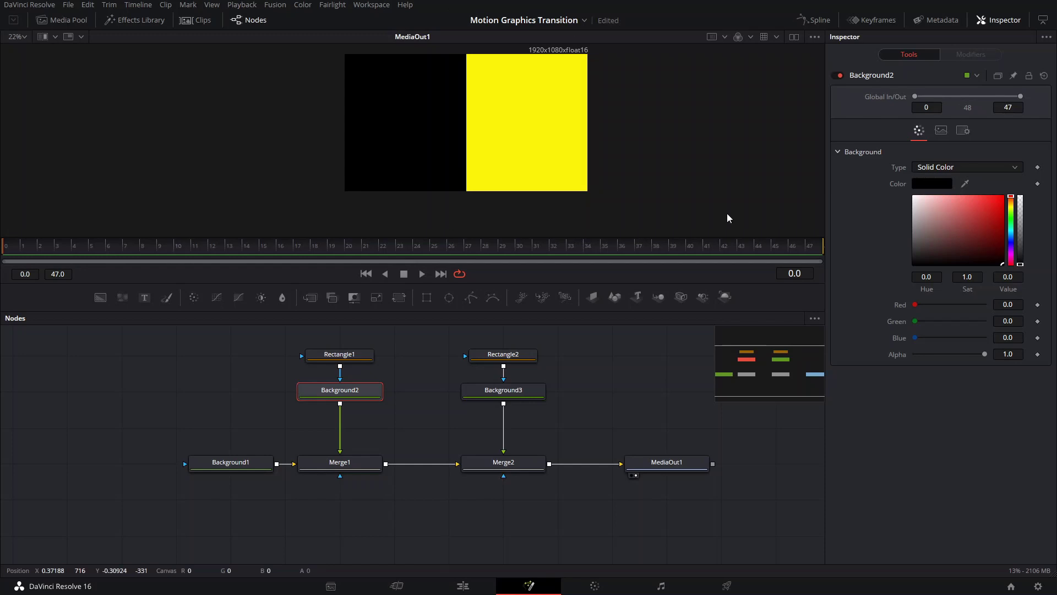
left_click_drag(996, 249, 999, 221)
scroll(465, 175, "up", 2)
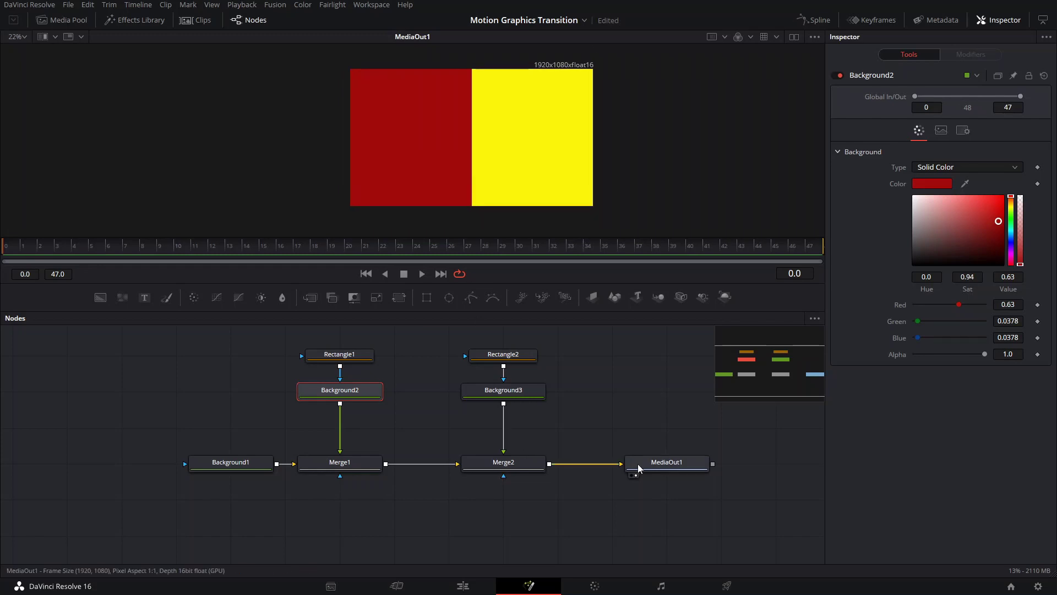
Merge a Text node into the chain between Merge2 and MediaOut1, arranging Text1 above Merge3 in line with the other branches
left_click(680, 463)
scroll(630, 349, "up", 2)
scroll(475, 166, "right", 1)
scroll(474, 162, "right", 1)
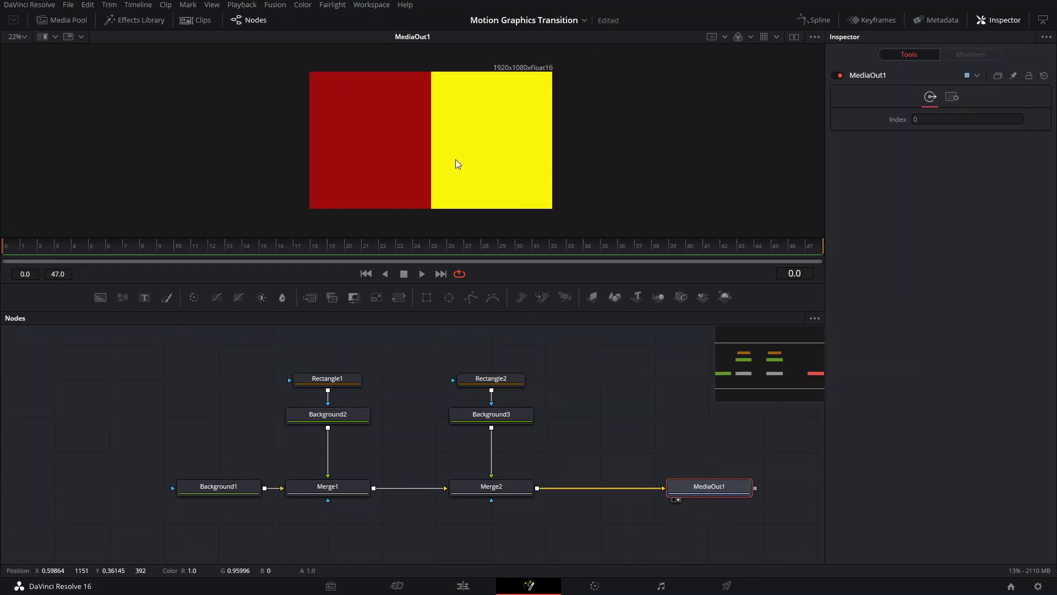
left_click(498, 488)
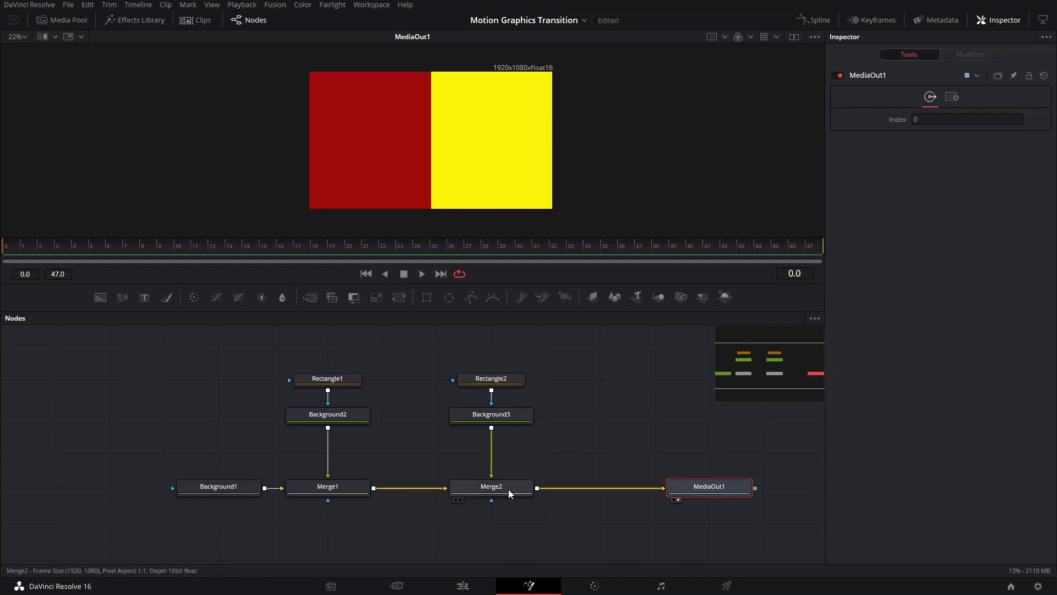
left_click(144, 297)
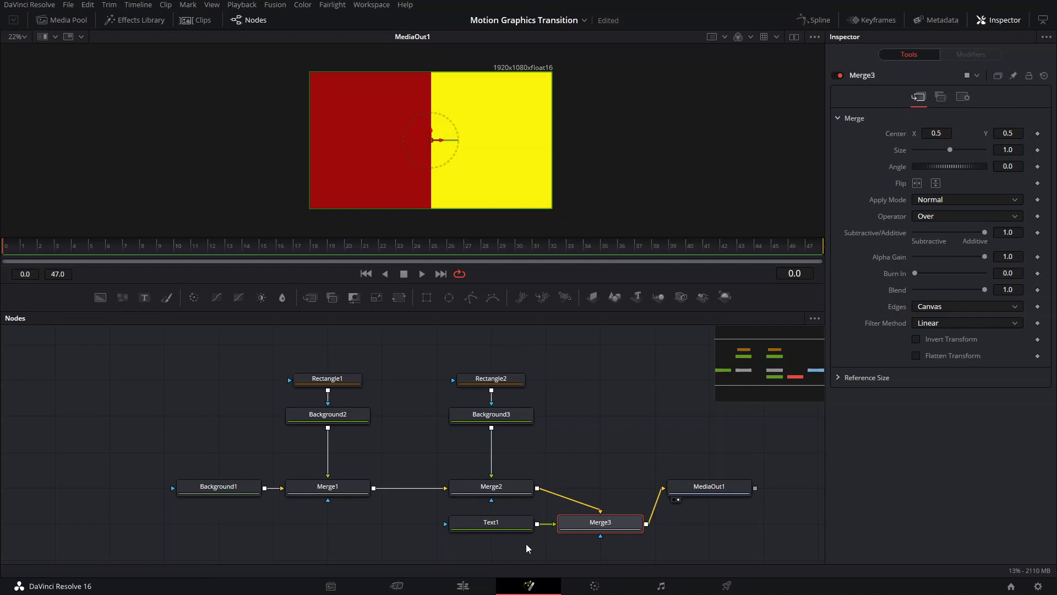
left_click_drag(622, 526, 625, 492)
left_click(698, 484)
left_click_drag(484, 518, 593, 409)
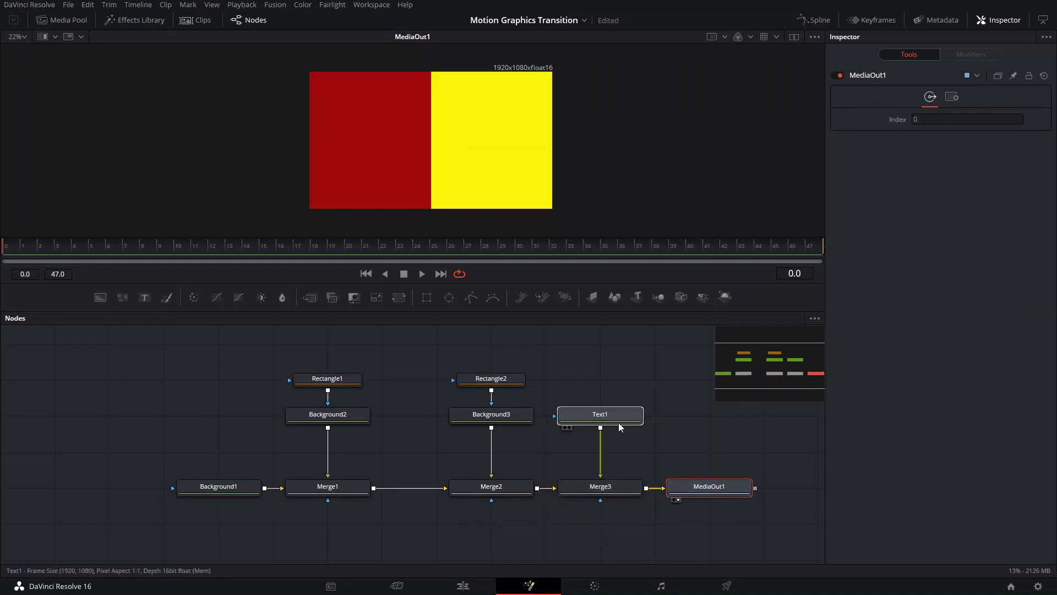
Enter SUALVI as the styled text of the Text1 node
left_click(985, 163)
type("UAL")
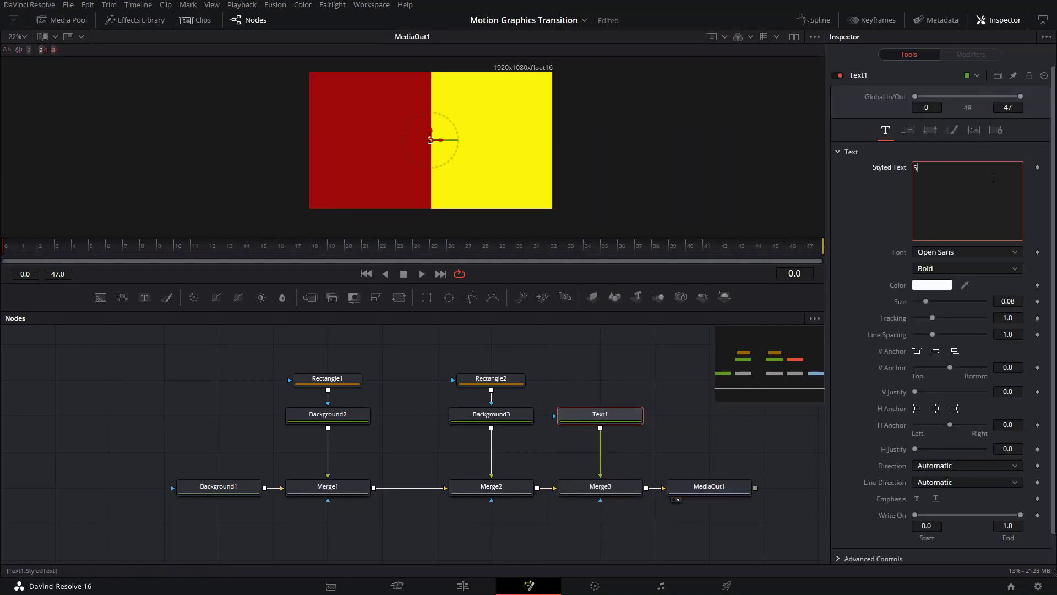
key("BackSpace")
key("BackSpace")
key("BackSpace")
type("SUALVI")
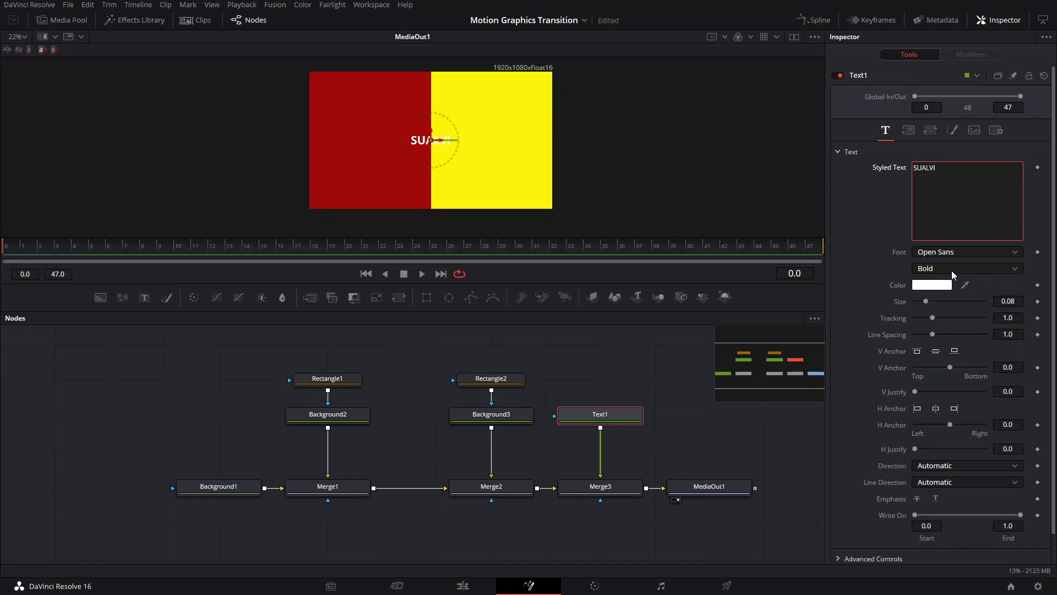
Enlarge the SUALVI text to a size of about 0.136 and place it in the lower left of the red half
left_click_drag(441, 165, 467, 196)
left_click_drag(431, 141, 353, 194)
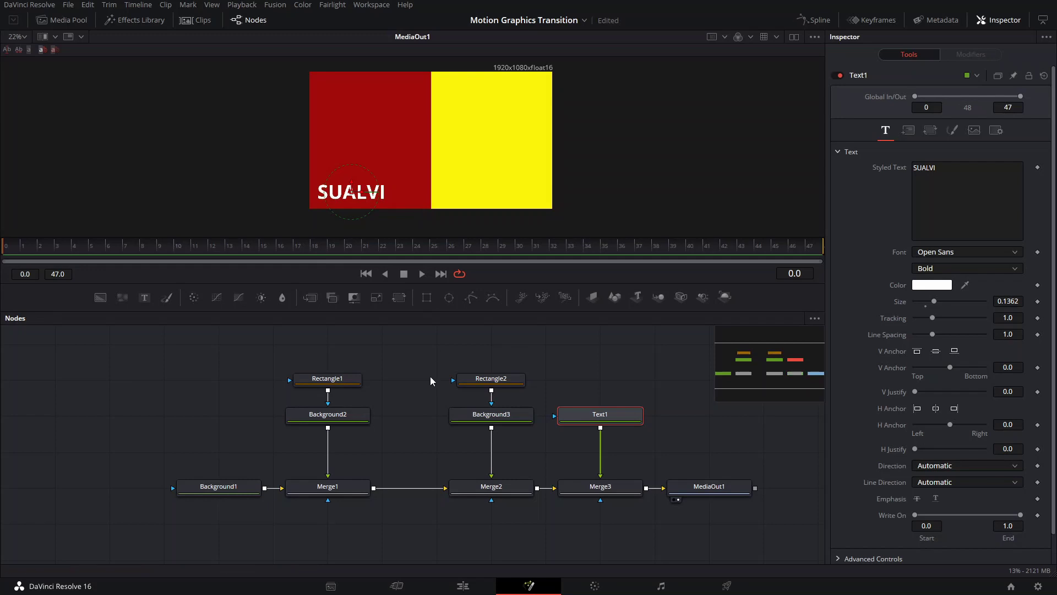
Add Center keyframes at frame 5 to both the Rectangle1 and Rectangle2 masks
left_click(349, 380)
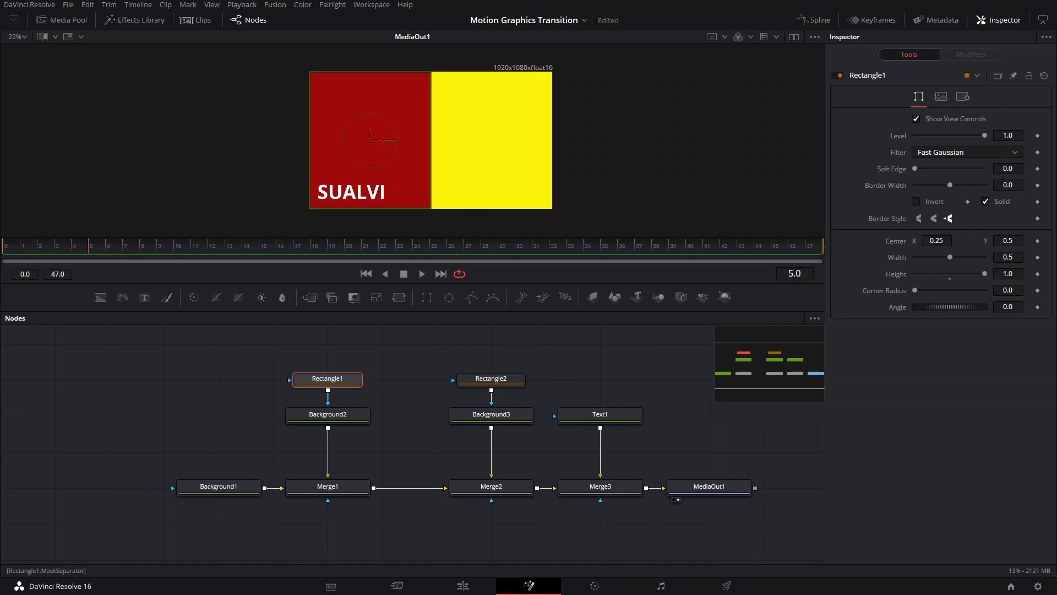
left_click(1037, 241)
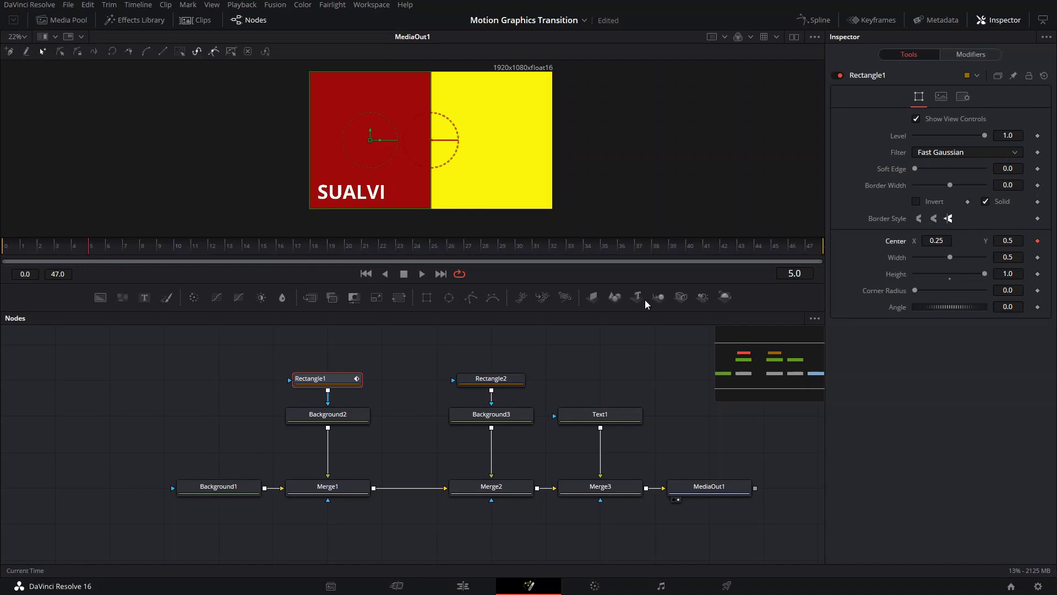
left_click(491, 379)
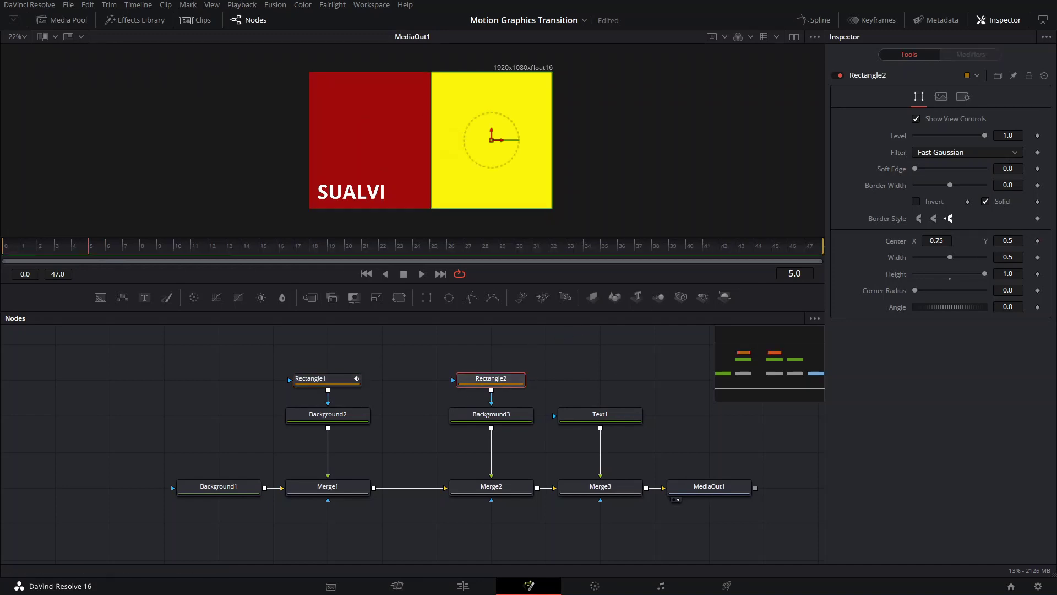
left_click(1038, 241)
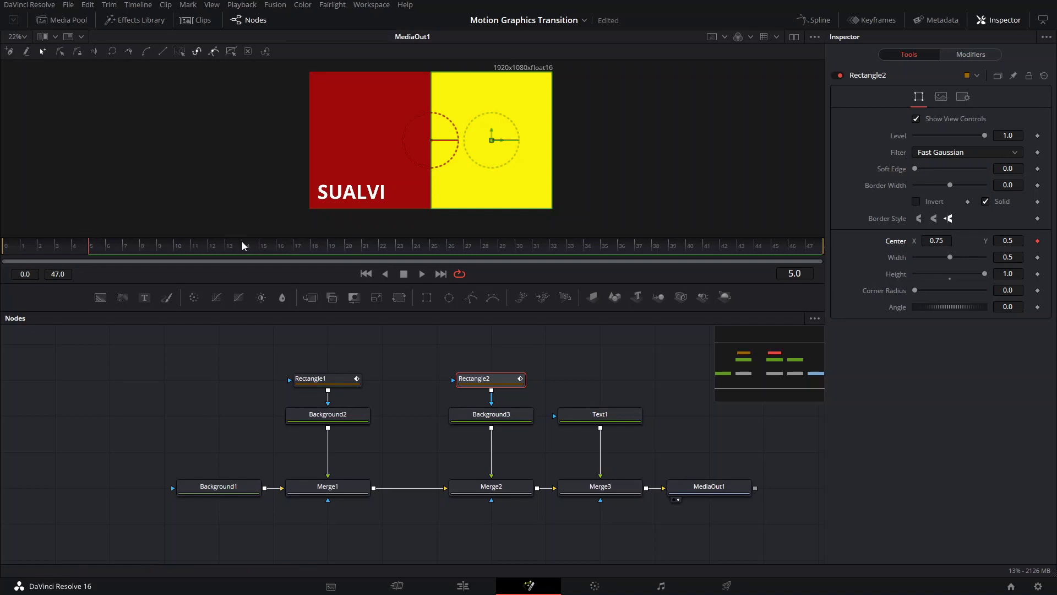
Add Center keyframes at frame 15 to both Rectangle1 and Rectangle2, keeping their current positions
left_click(261, 246)
left_click(321, 378)
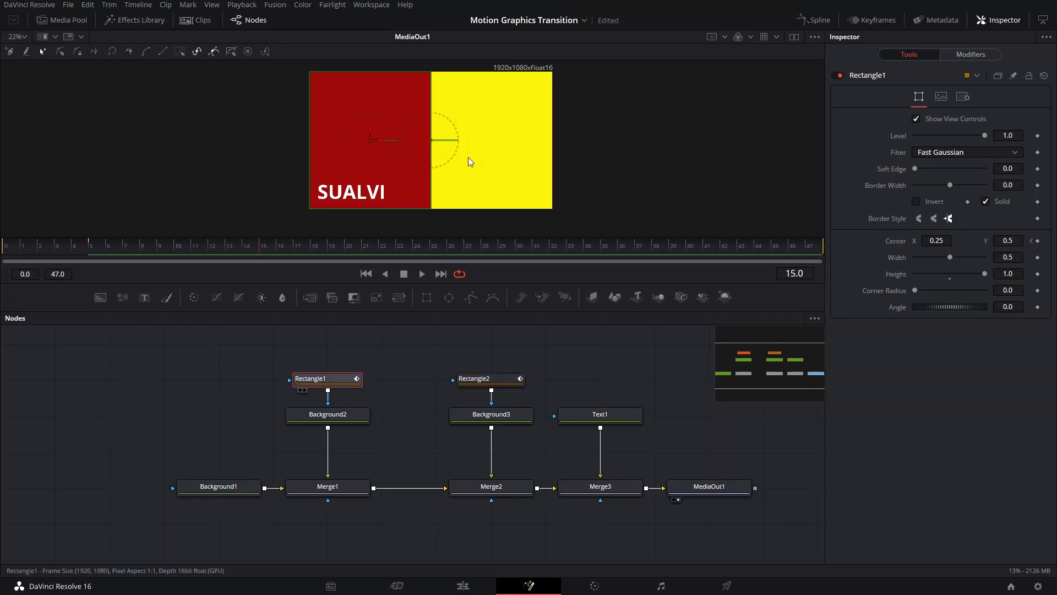
left_click(1039, 242)
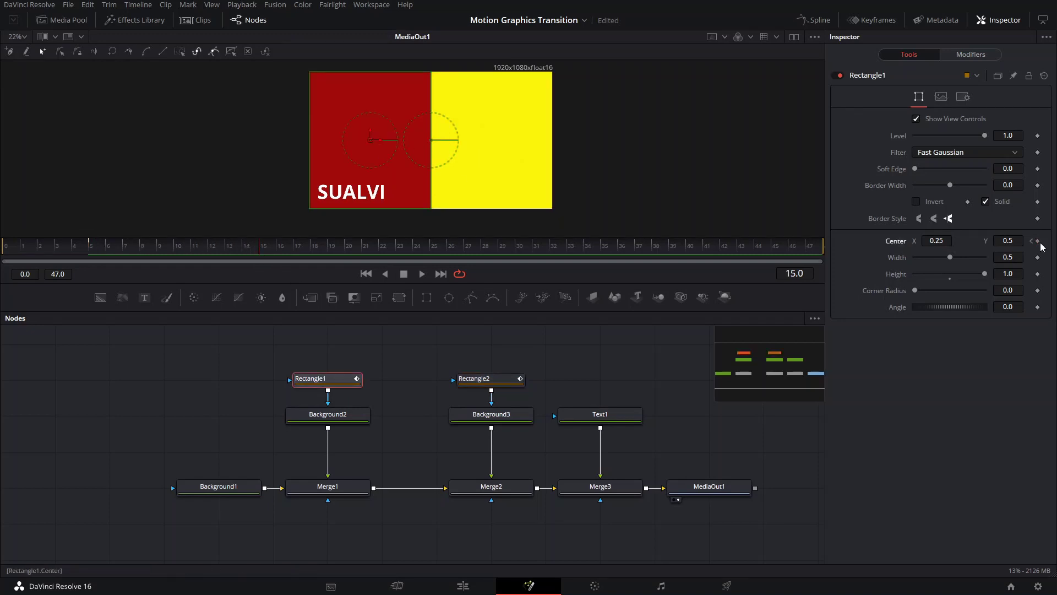
left_click(490, 380)
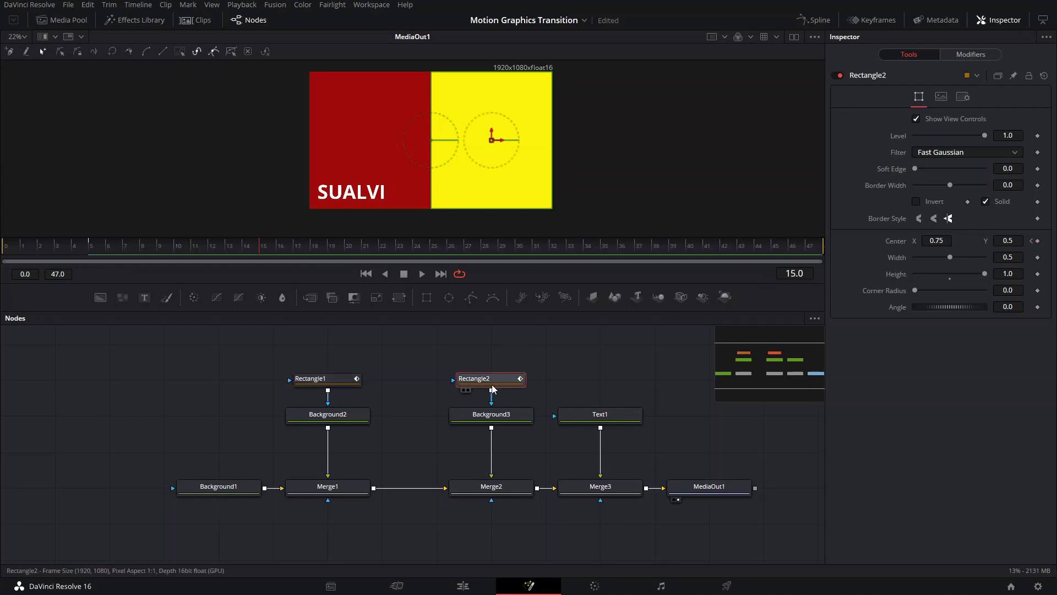
left_click(1039, 241)
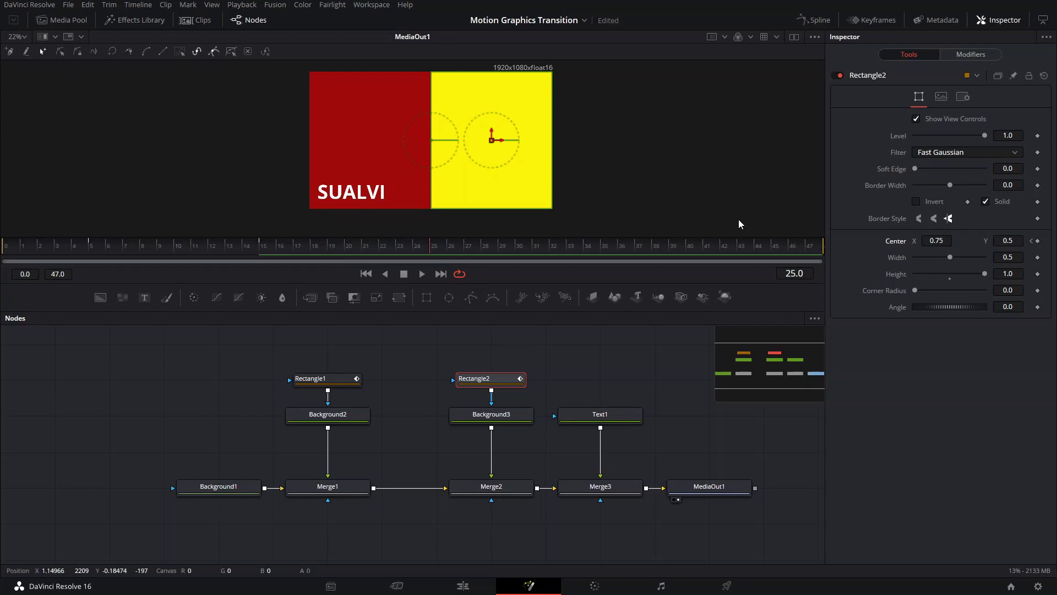
Keyframe the Center of Rectangle1 and Rectangle2 at frames 25 and 35 without moving the masks
left_click(1039, 241)
left_click(308, 384)
left_click(1039, 241)
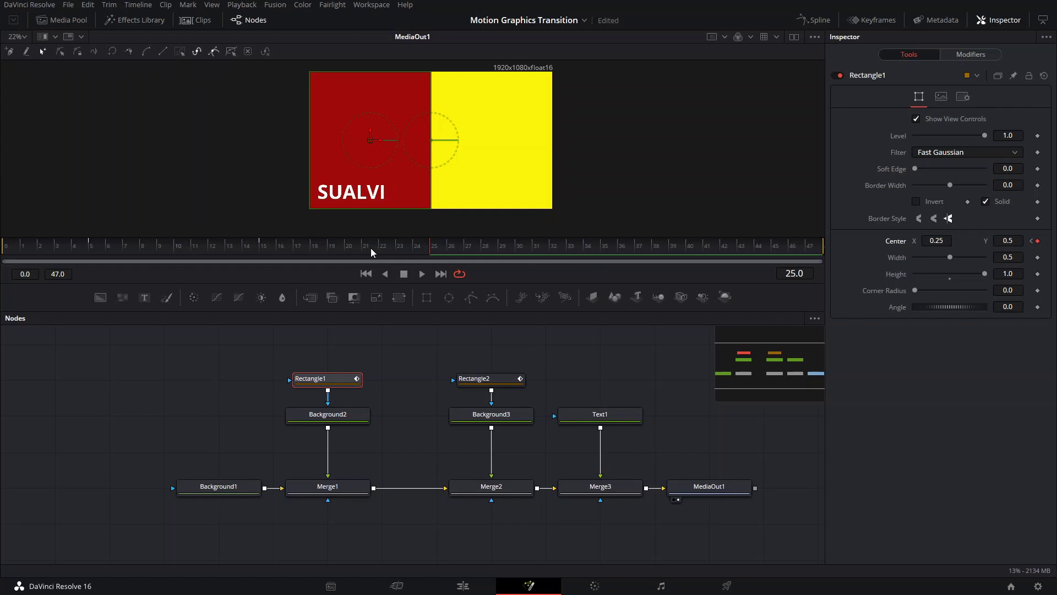
left_click(603, 246)
left_click(473, 380)
left_click(1037, 241)
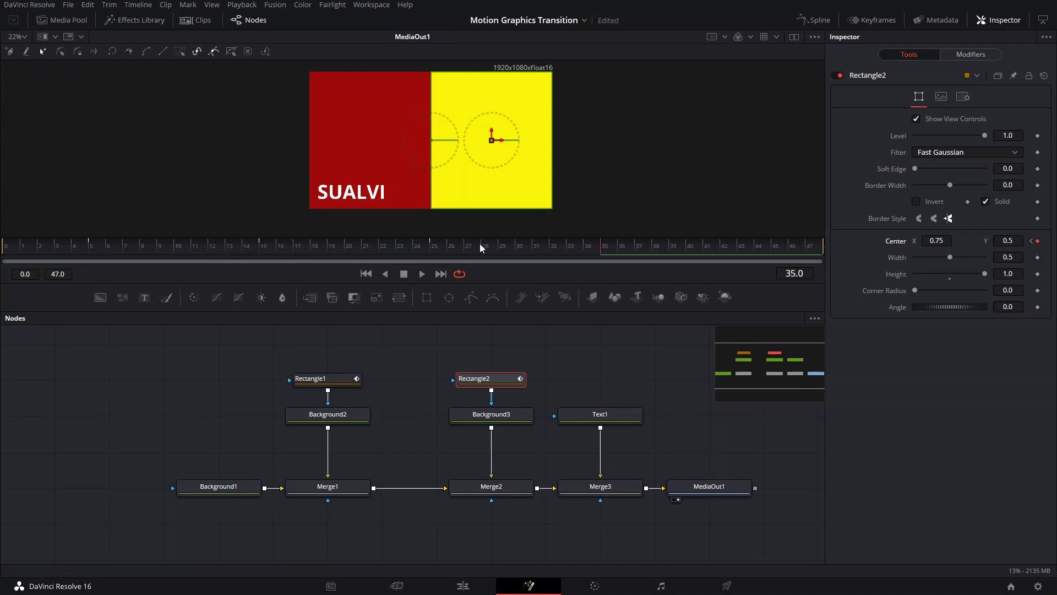
At frame 5, move Rectangle1 straight up above the frame and Rectangle2 straight down below it, to a center Y of about -0.52
left_click_drag(276, 244, 94, 246)
left_click(338, 380)
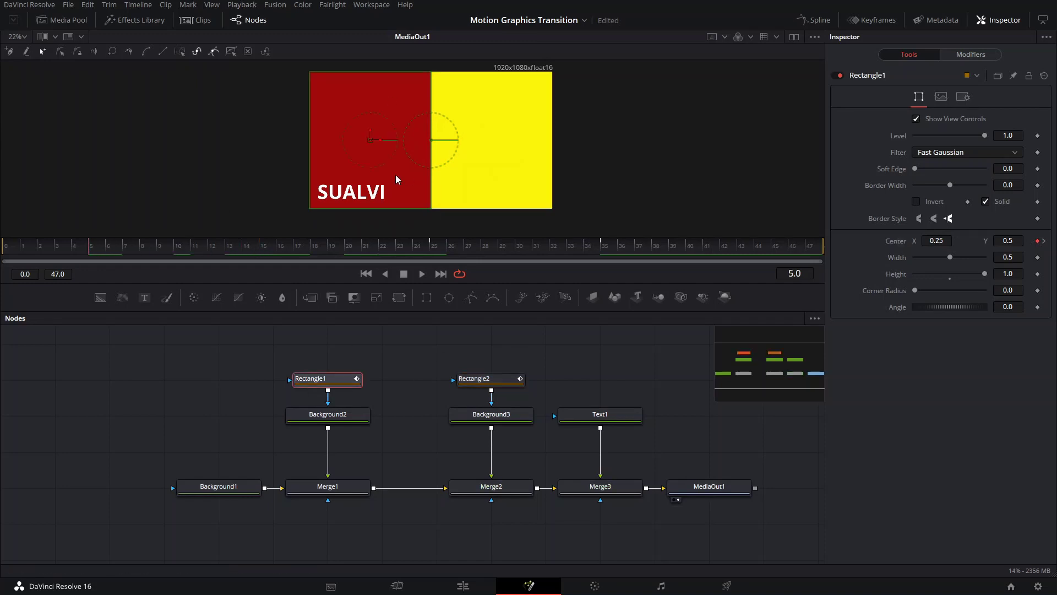
scroll(382, 133, "down", 2)
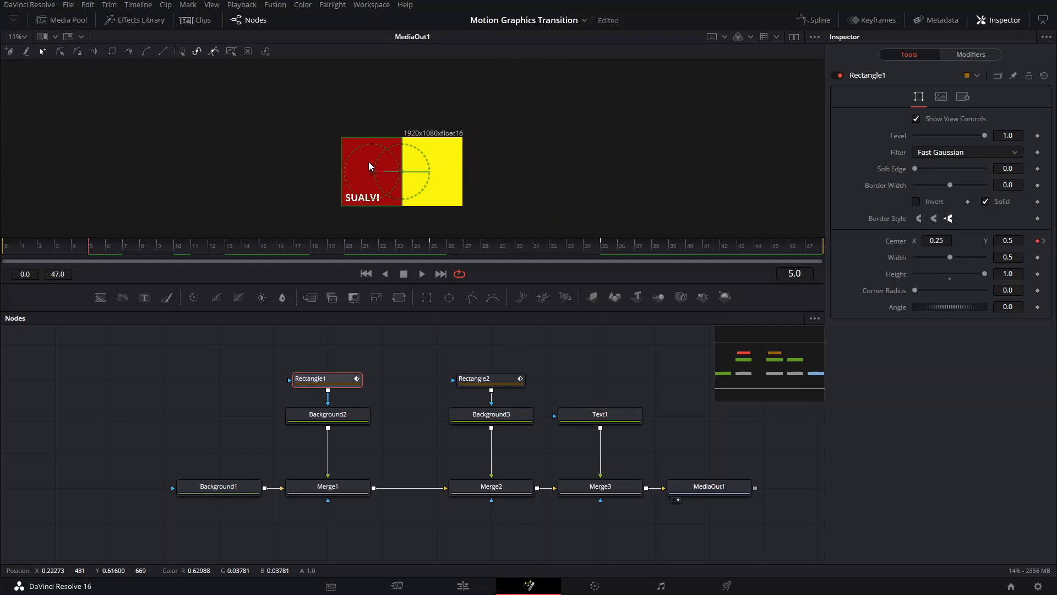
left_click_drag(372, 161, 378, 91)
left_click(453, 377)
left_click_drag(434, 162, 427, 237)
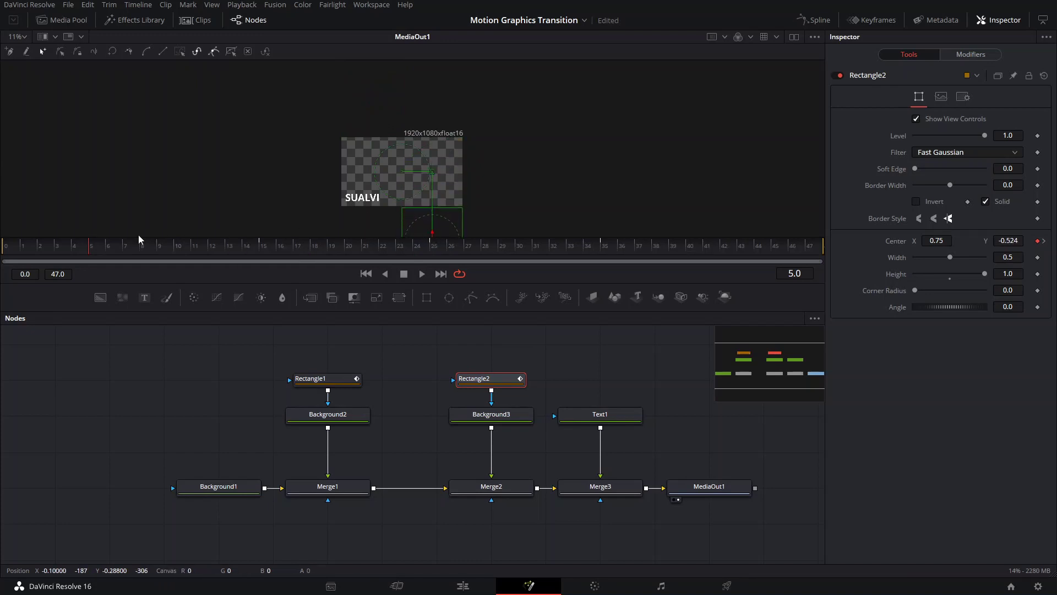
At frame 35, move Rectangle2 above the frame to center Y about 1.51 and Rectangle1 below it to about -0.53
left_click_drag(97, 246, 264, 251)
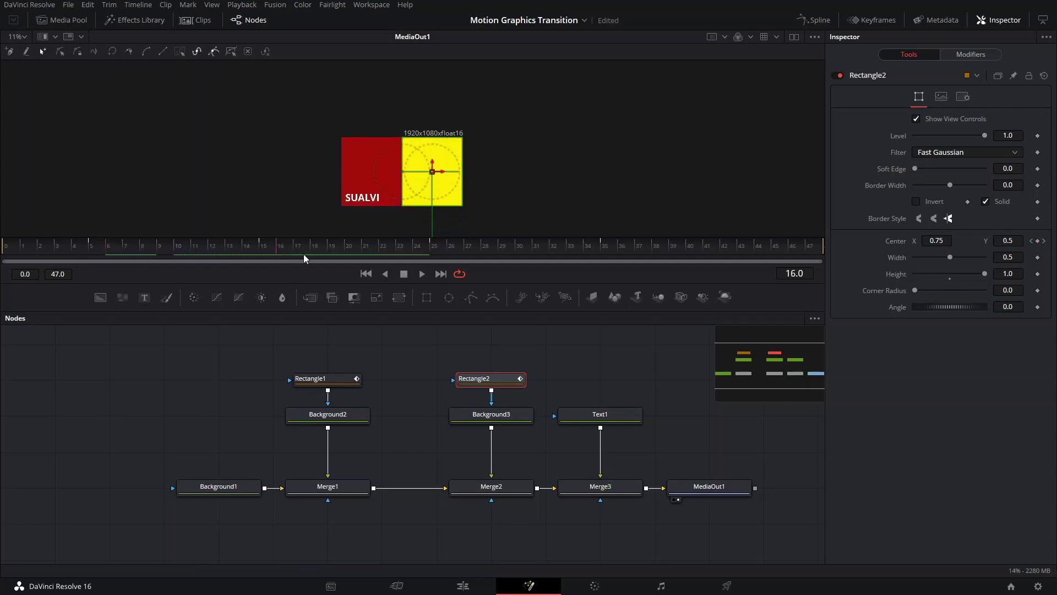
left_click_drag(417, 256, 604, 250)
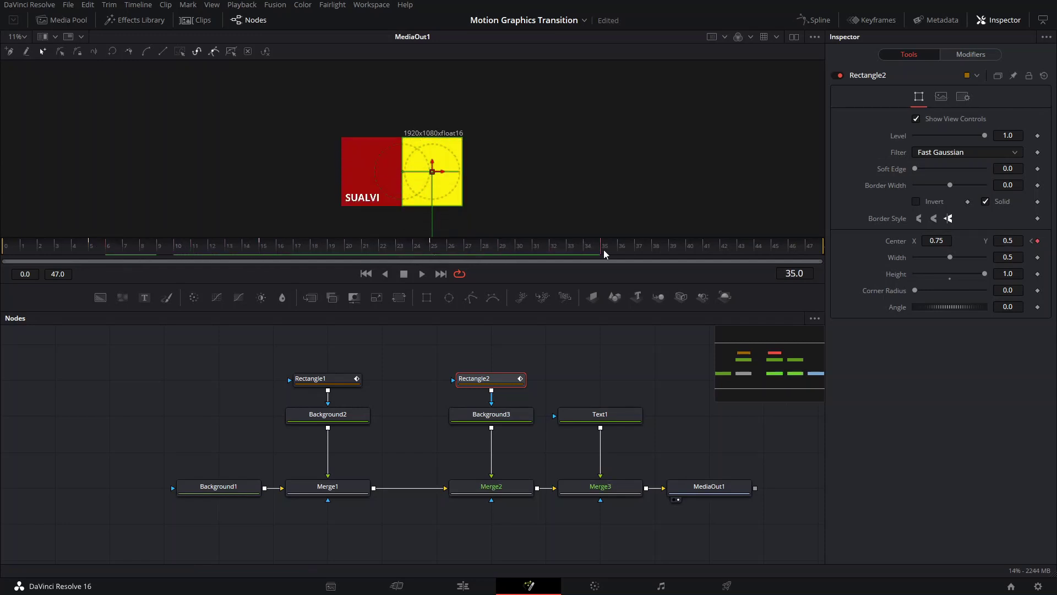
left_click_drag(432, 163, 447, 92)
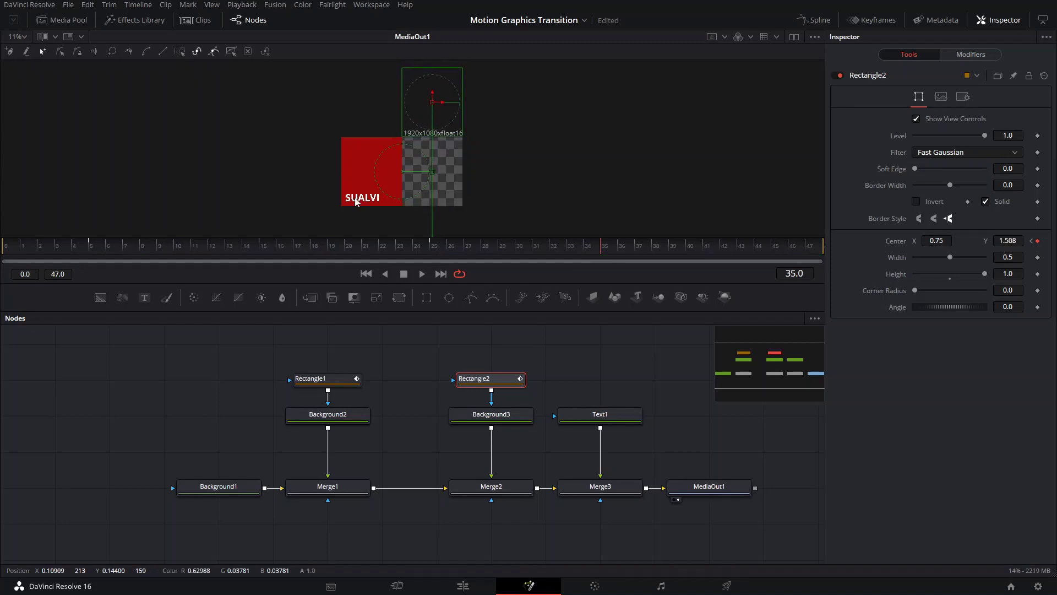
left_click(324, 379)
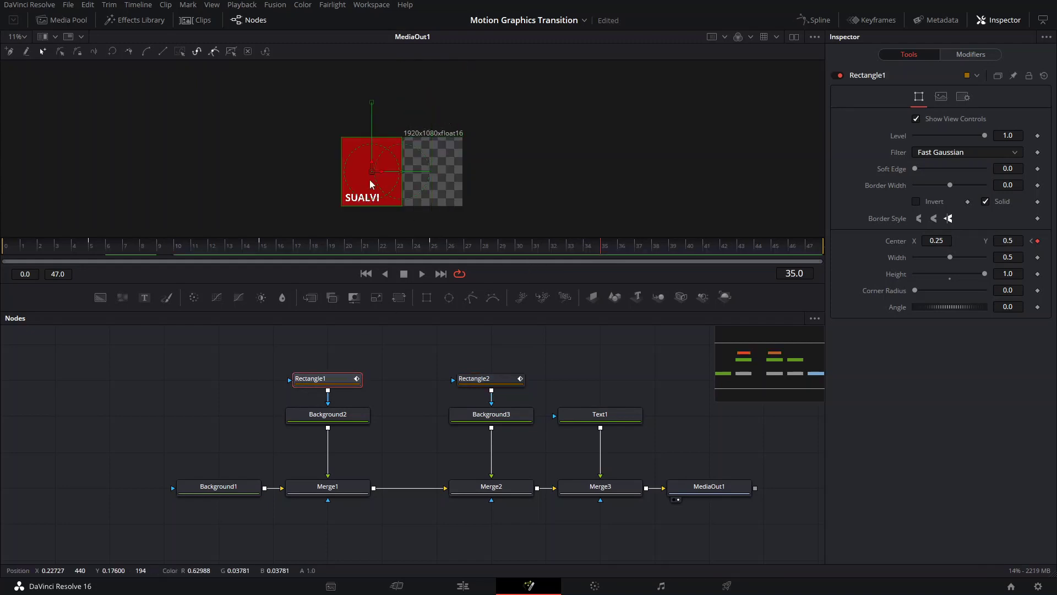
left_click_drag(371, 166, 392, 231)
scroll(378, 197, "up", 2)
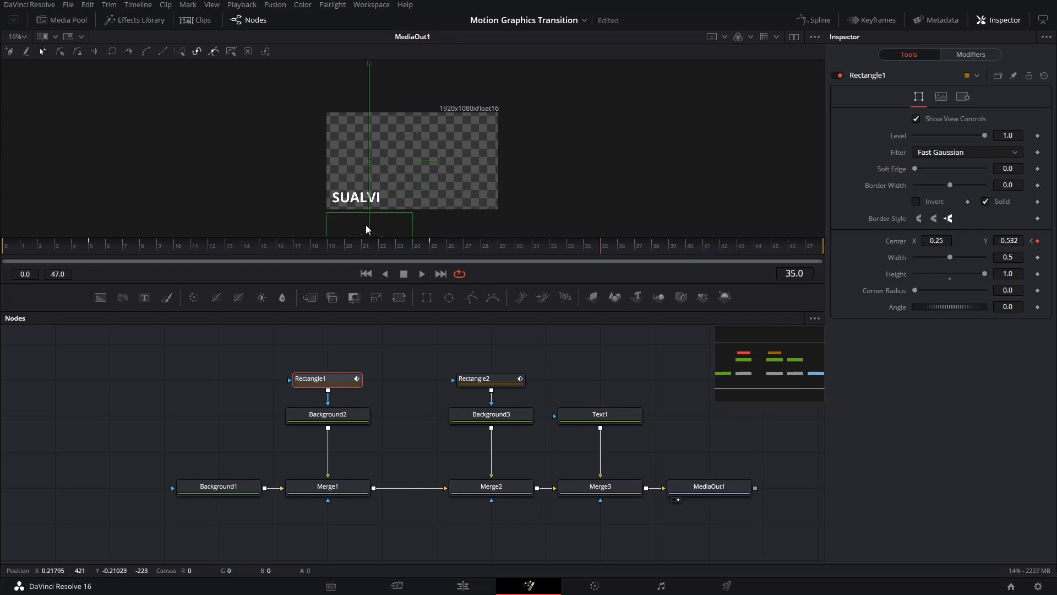
Keyframe Text1's layout Center at frames 15, 5, 25 and 35 without moving the text
left_click(264, 255)
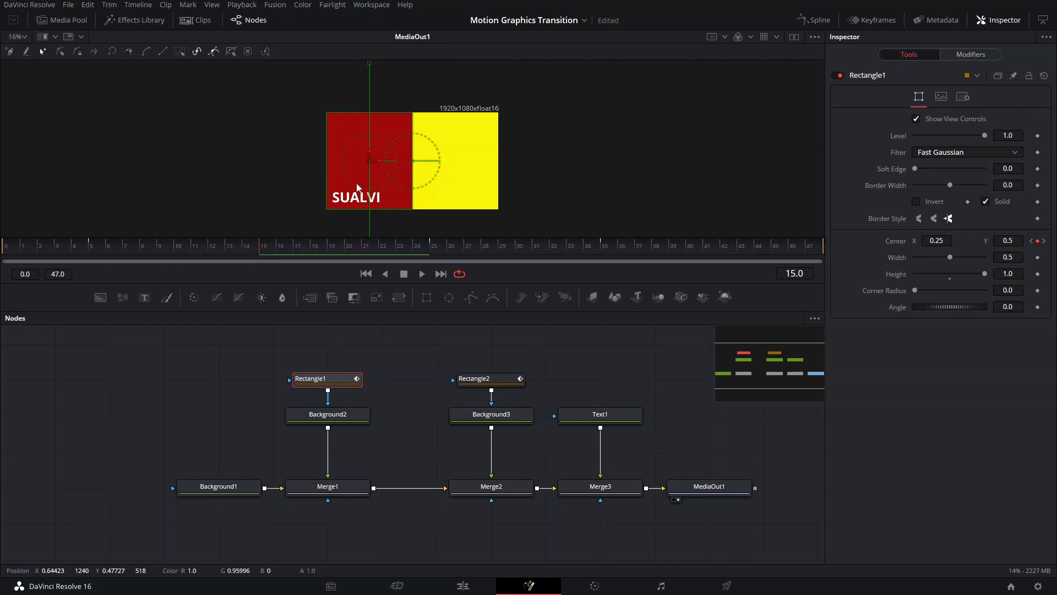
left_click(596, 413)
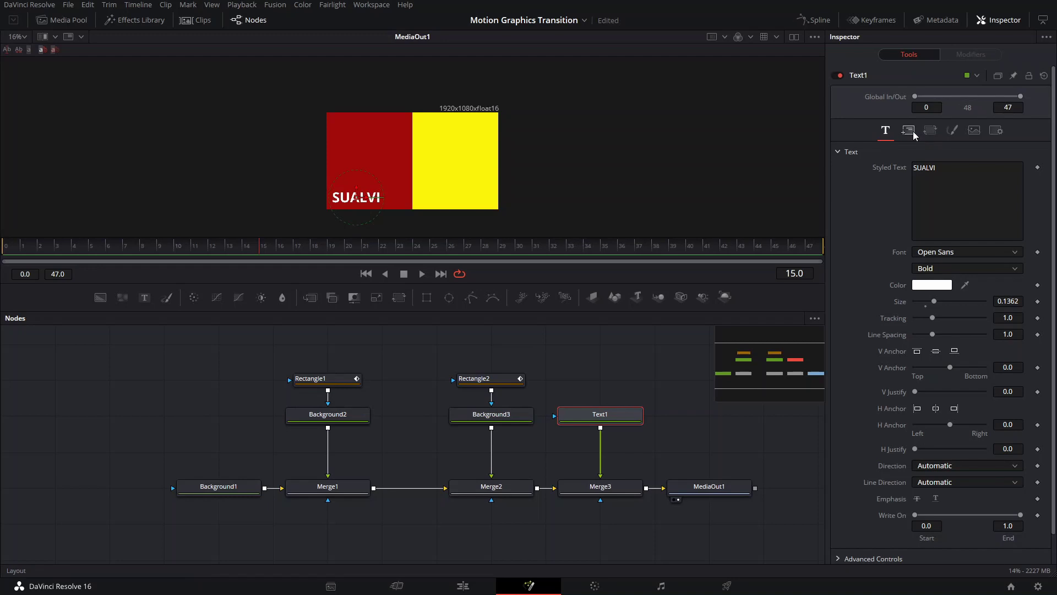
left_click(910, 132)
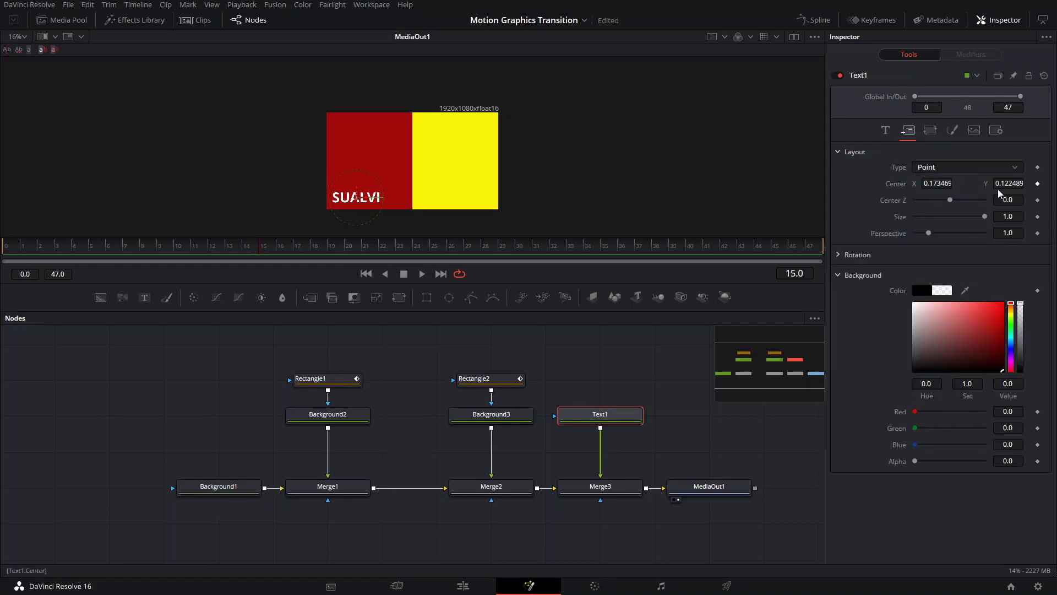
left_click(1038, 184)
left_click(102, 256)
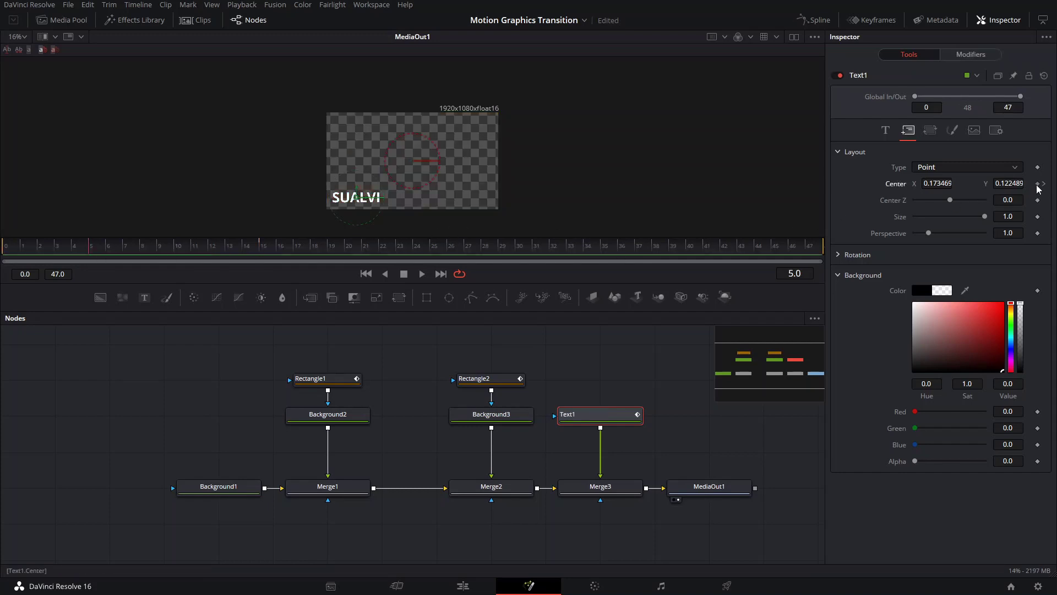
left_click_drag(426, 255, 436, 255)
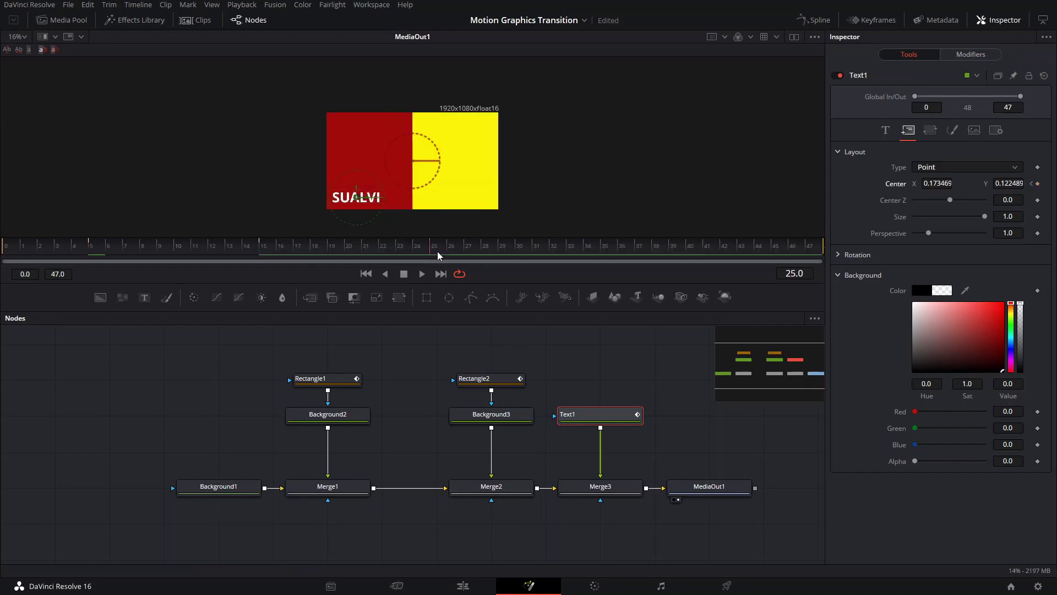
left_click(1038, 186)
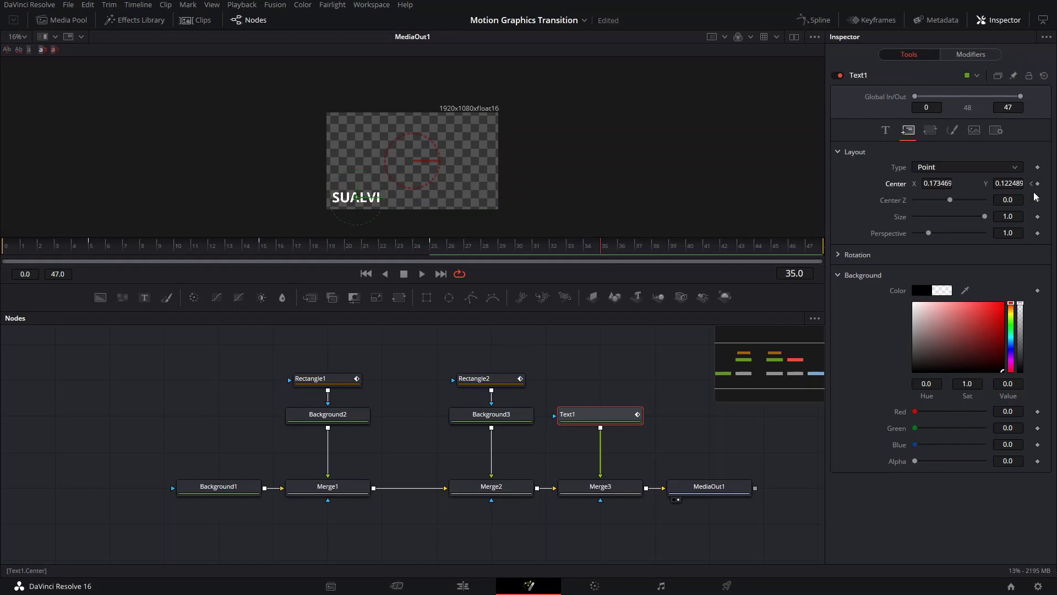
At frame 5, move the SUALVI text up above the frame to center Y about 1.12, checking it against Rectangle1's position
mouse_move(121, 248)
left_mouse_down()
mouse_move(214, 250)
mouse_move(106, 245)
left_mouse_up()
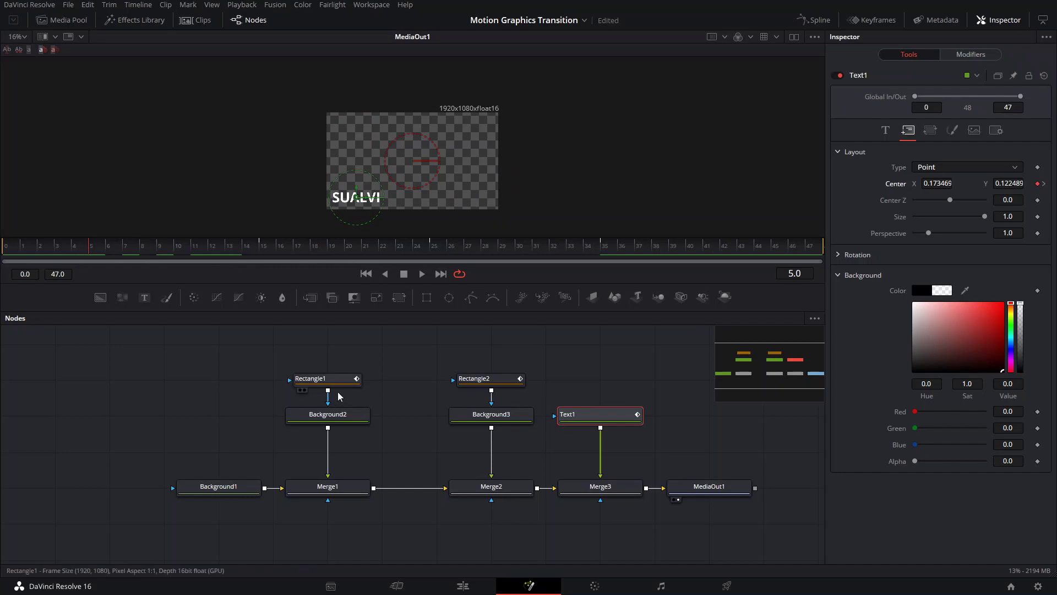
left_click_drag(362, 195, 383, 103)
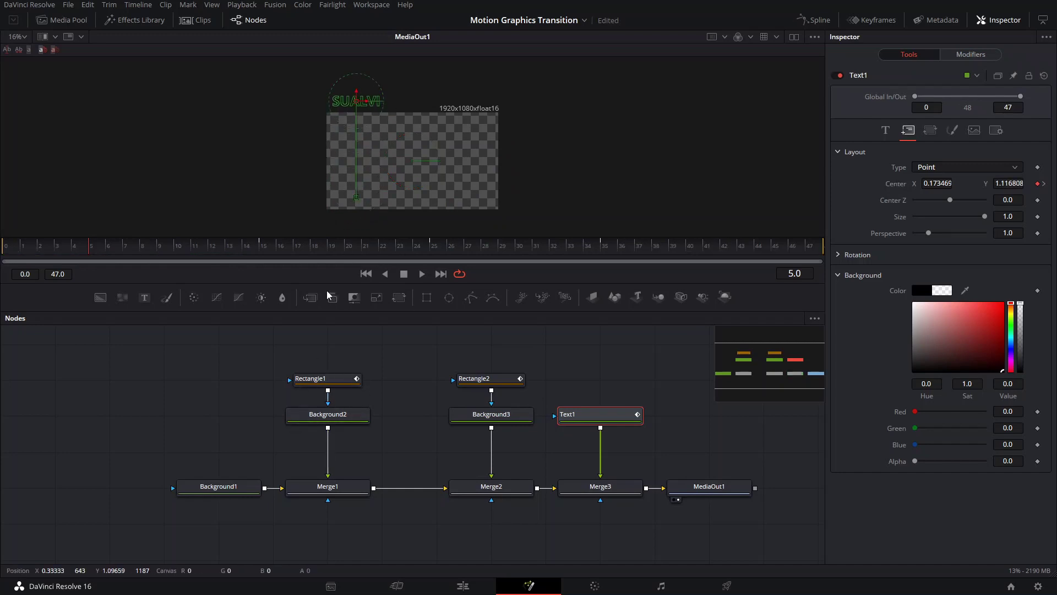
left_click(332, 380, "ctrl")
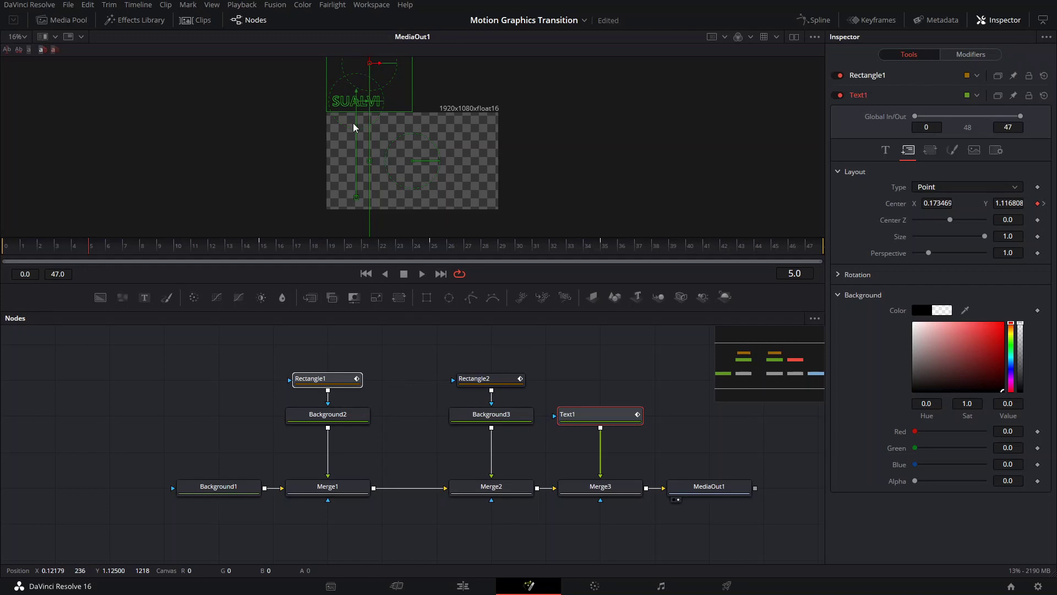
scroll(364, 137, "up", 3)
scroll(376, 224, "down", 2)
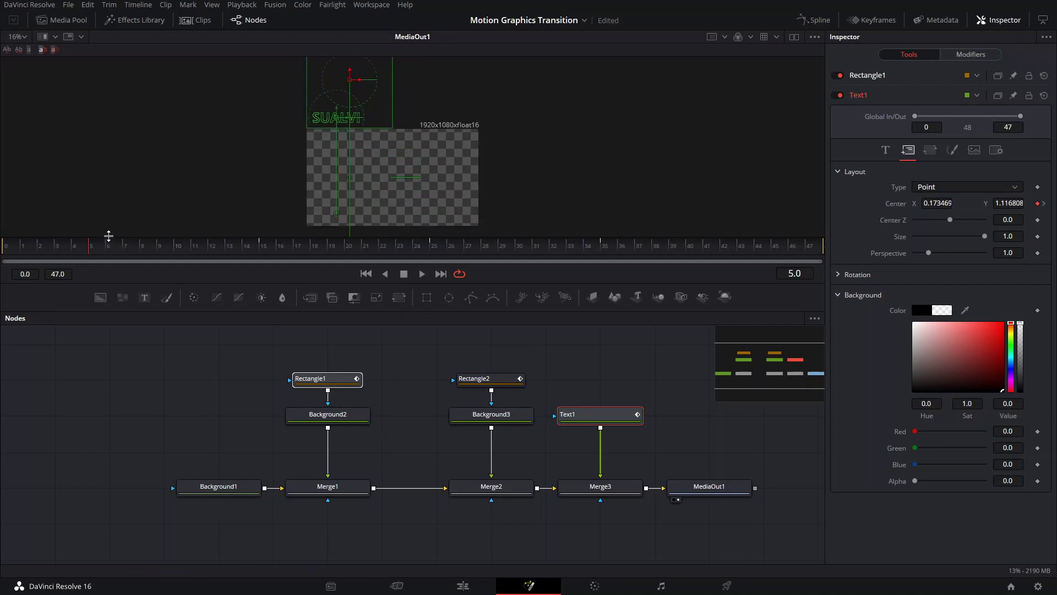
At frame 35, move the SUALVI text straight down below the frame, alongside the Rectangle1 mask
left_click_drag(109, 236, 608, 245)
scroll(441, 148, "down", 2)
scroll(340, 84, "down", 1)
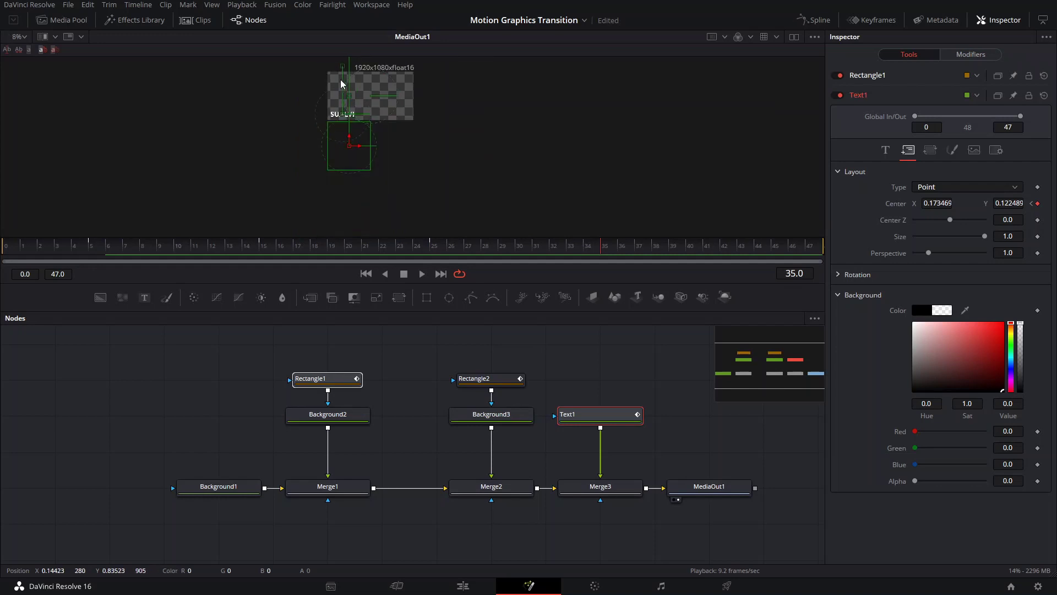
left_click_drag(343, 114, 353, 180)
scroll(353, 160, "up", 2)
scroll(424, 165, "down", 2)
Play back the transition with the nodes deselected to check the movement of the masks and text
key("space")
key("space")
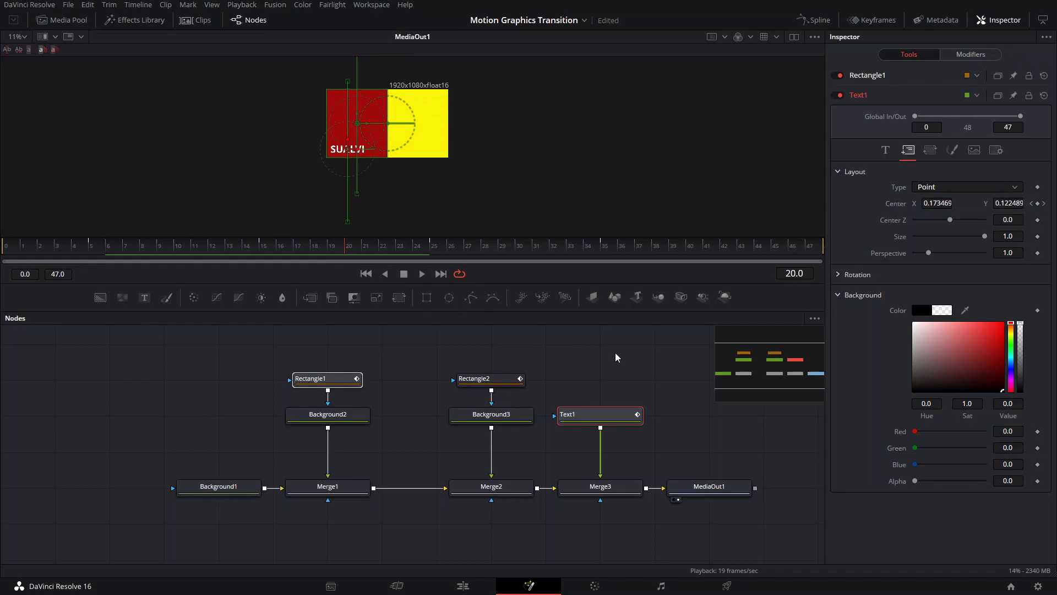
left_click(616, 356)
scroll(453, 196, "up", 1)
key("space")
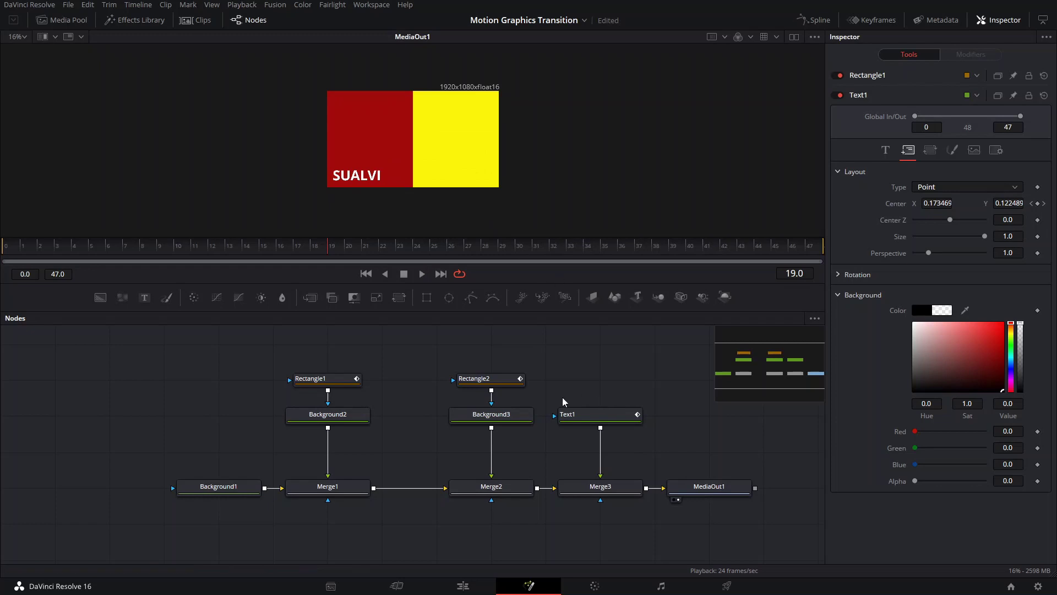
Increase the heights of the Rectangle2 and Rectangle1 masks to about 1.23 so both extend past the frame
left_click(495, 383)
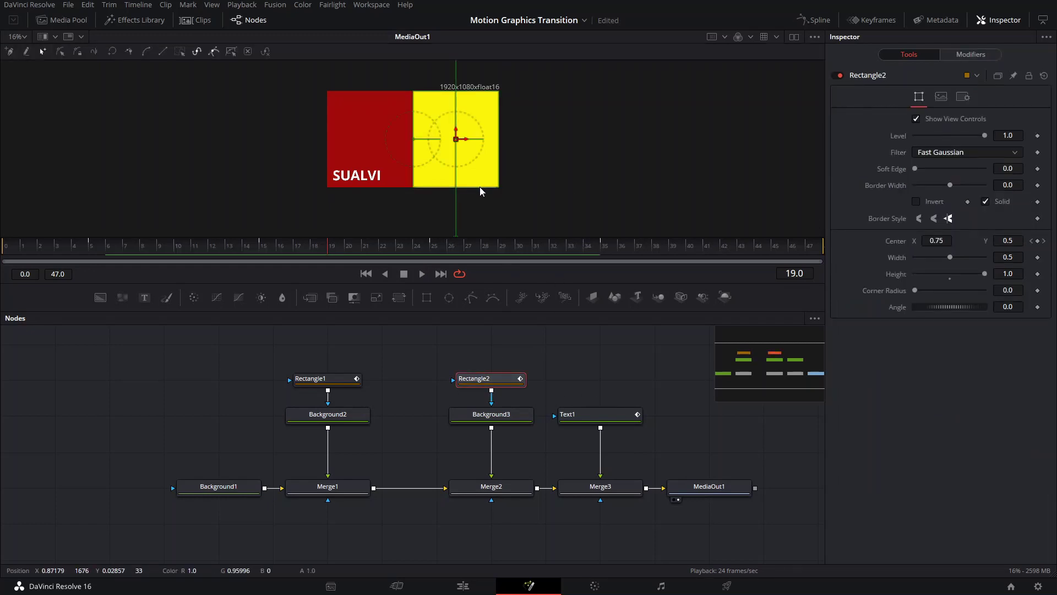
left_click_drag(480, 187, 481, 202)
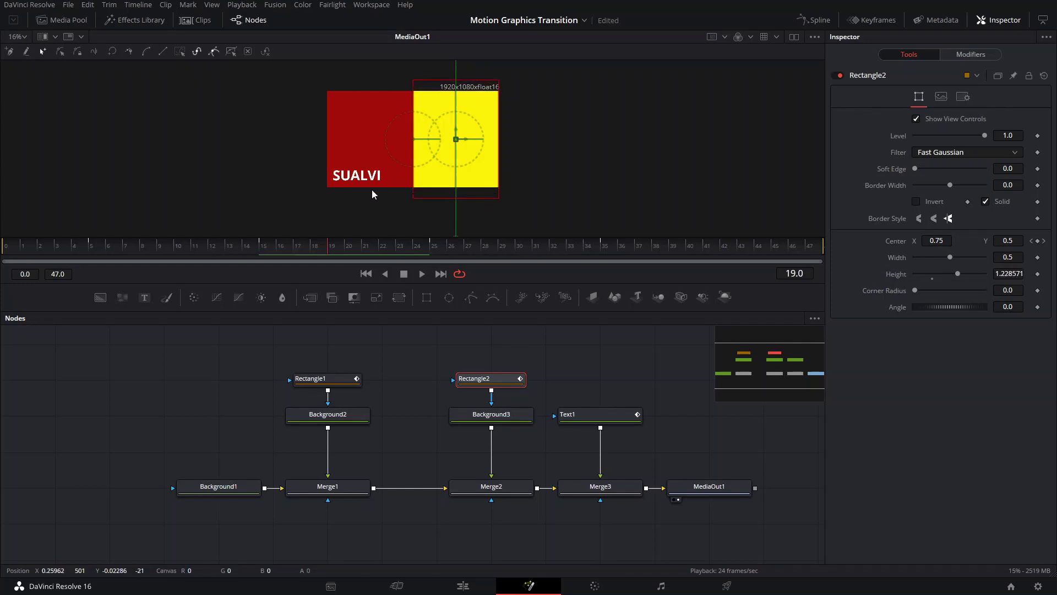
left_click(332, 373)
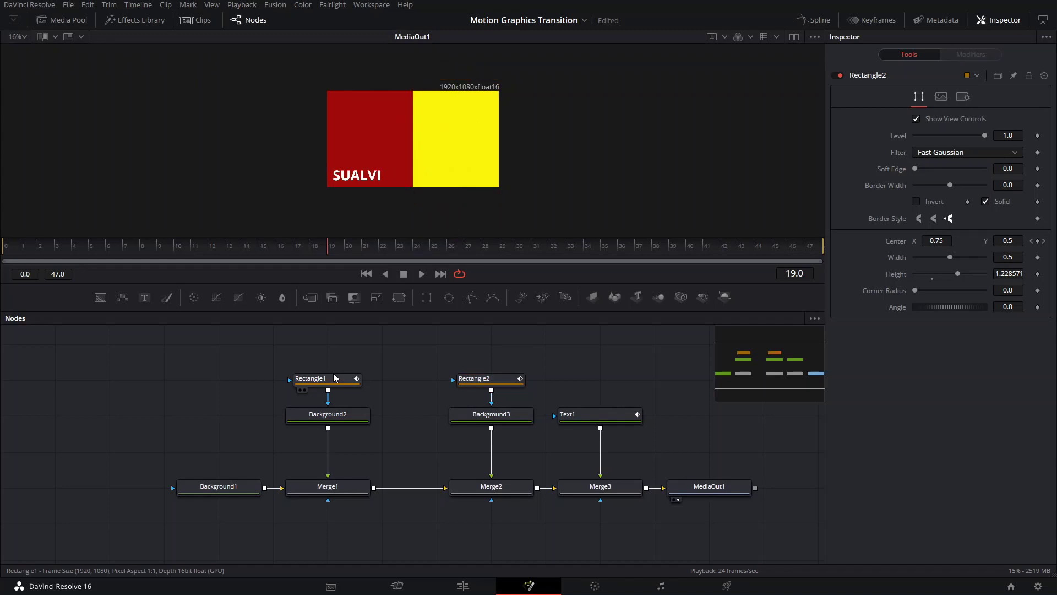
left_click(312, 377)
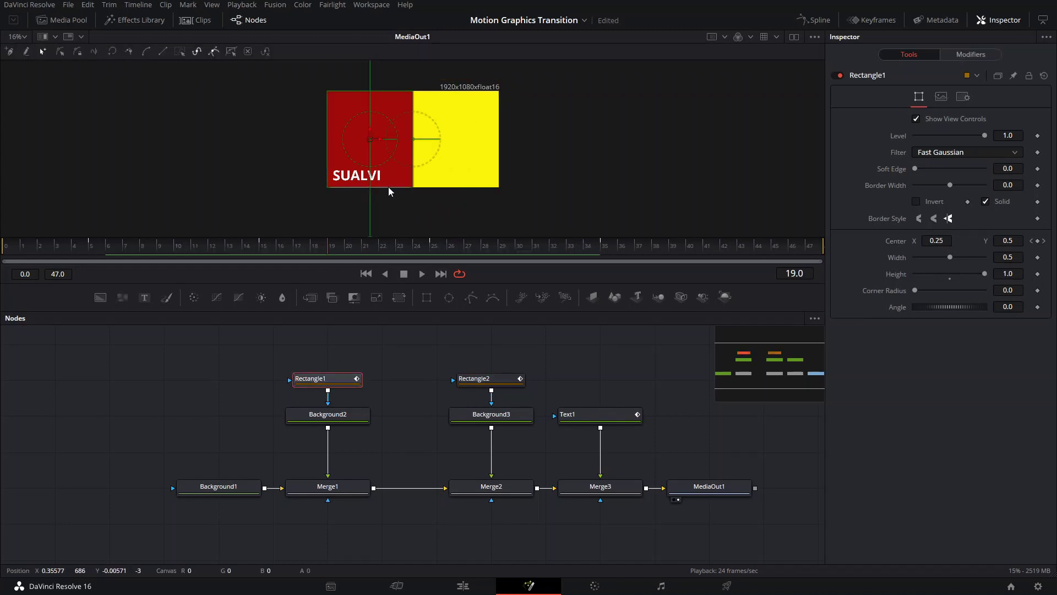
left_click(462, 378, "ctrl")
left_click_drag(394, 188, 397, 197)
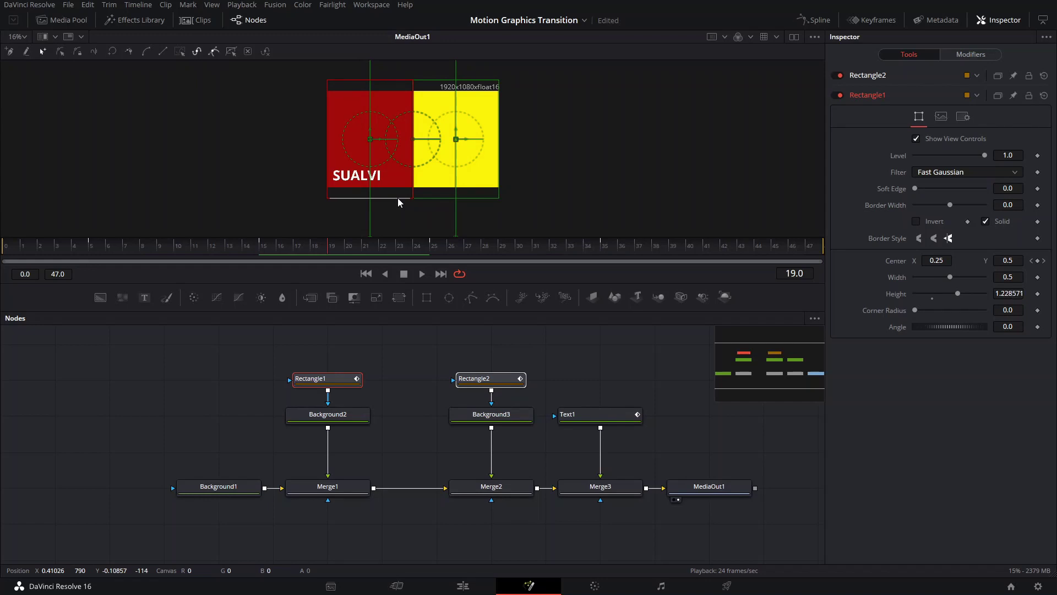
At frame 5, move Rectangle1 up to center Y about 1.72 and Rectangle2 down until both masks are fully outside the frame
left_click(93, 250)
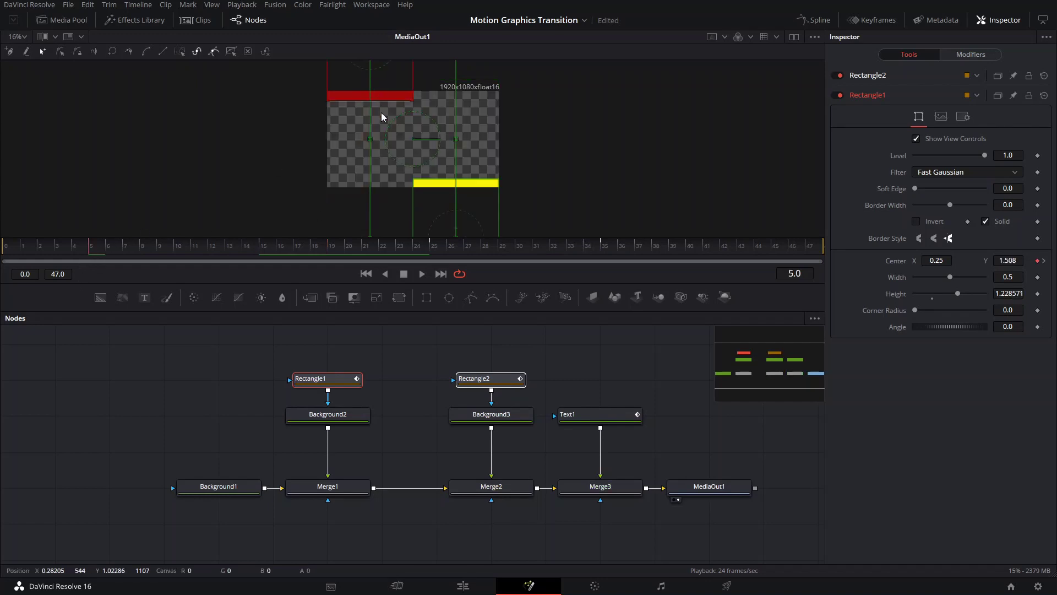
left_click_drag(359, 148, 358, 187)
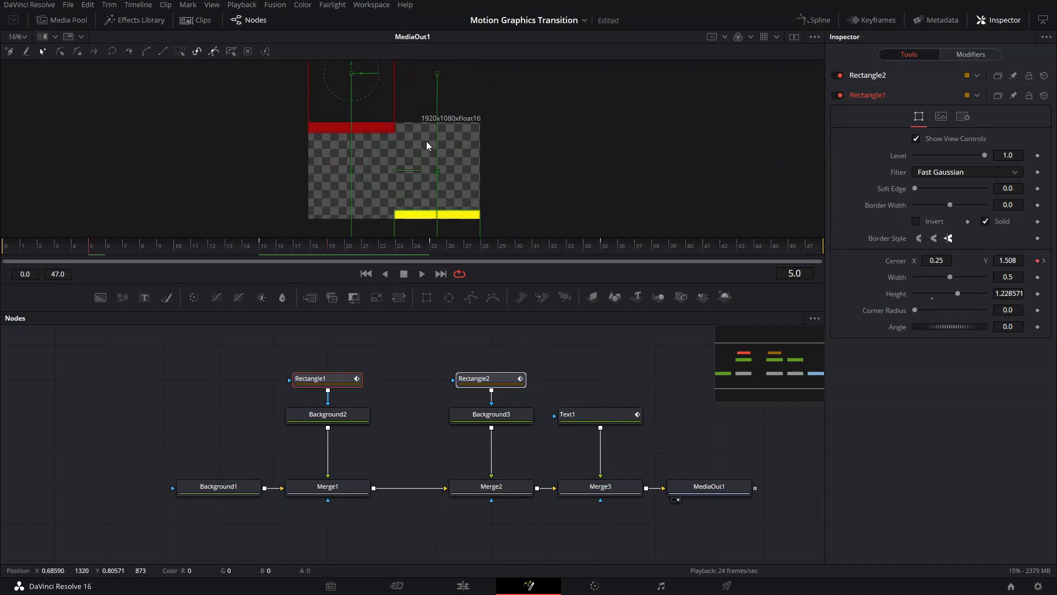
scroll(426, 141, "down", 2)
left_click_drag(426, 141, 435, 177)
left_click_drag(381, 127, 378, 112)
left_click_drag(448, 194, 451, 127)
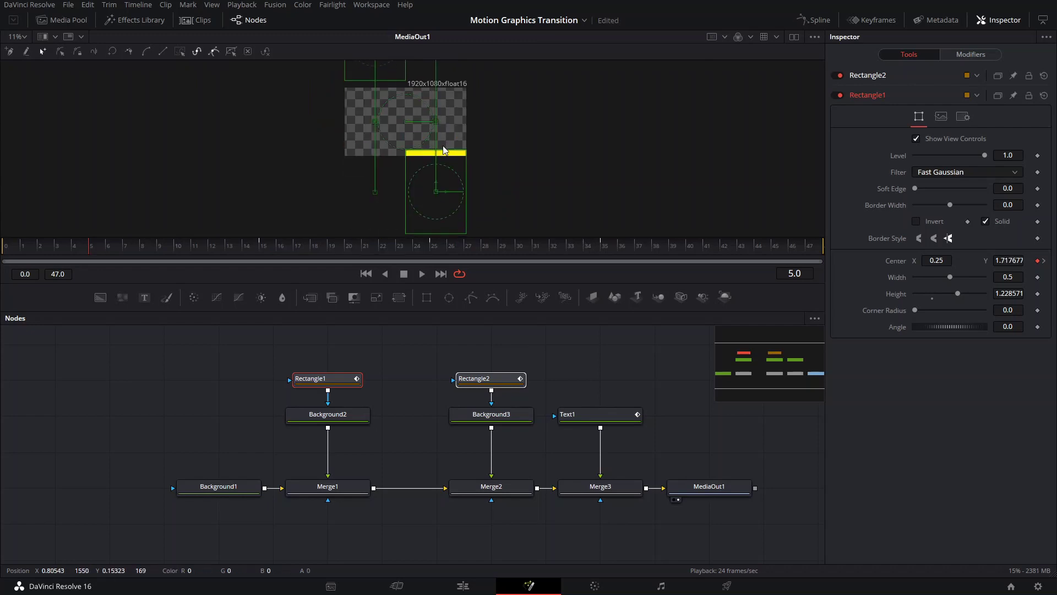
left_click_drag(438, 188, 442, 196)
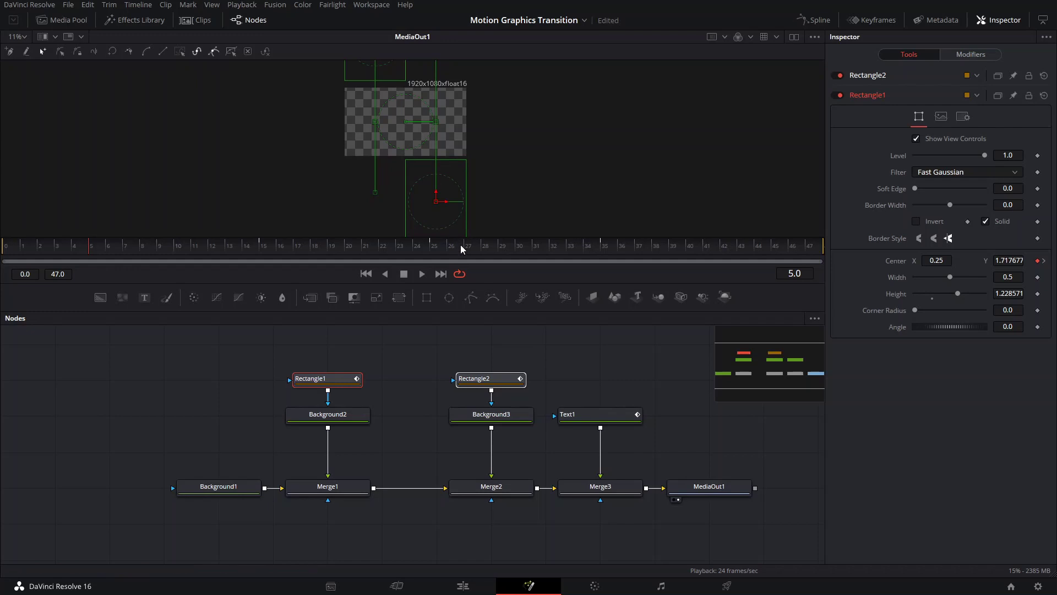
At frame 35, move Rectangle1 down to center Y about -0.71 and Rectangle2 up until both masks clear the frame
left_click(602, 257)
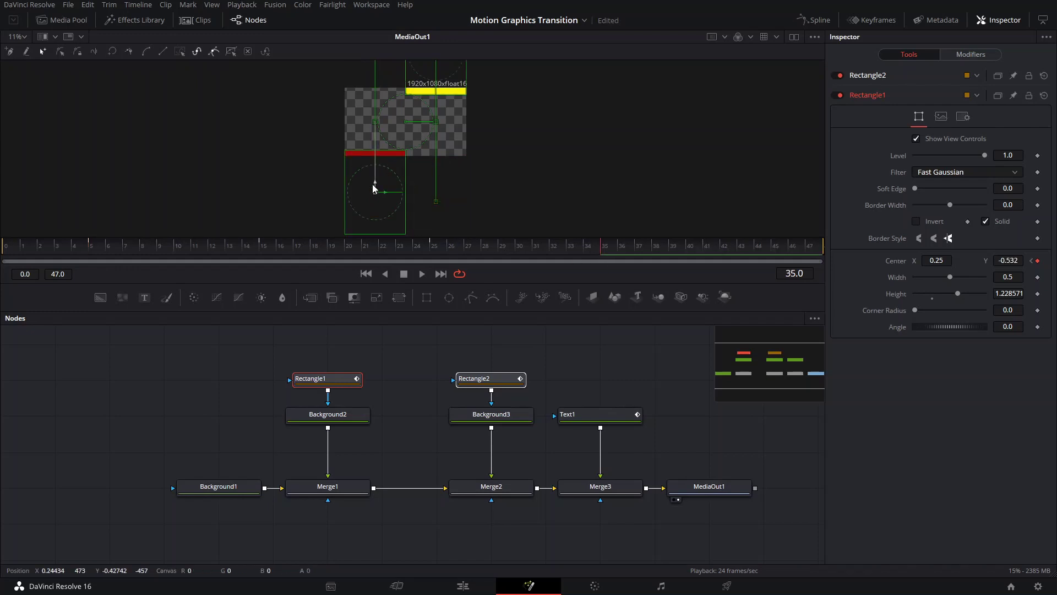
left_click_drag(375, 181, 431, 233)
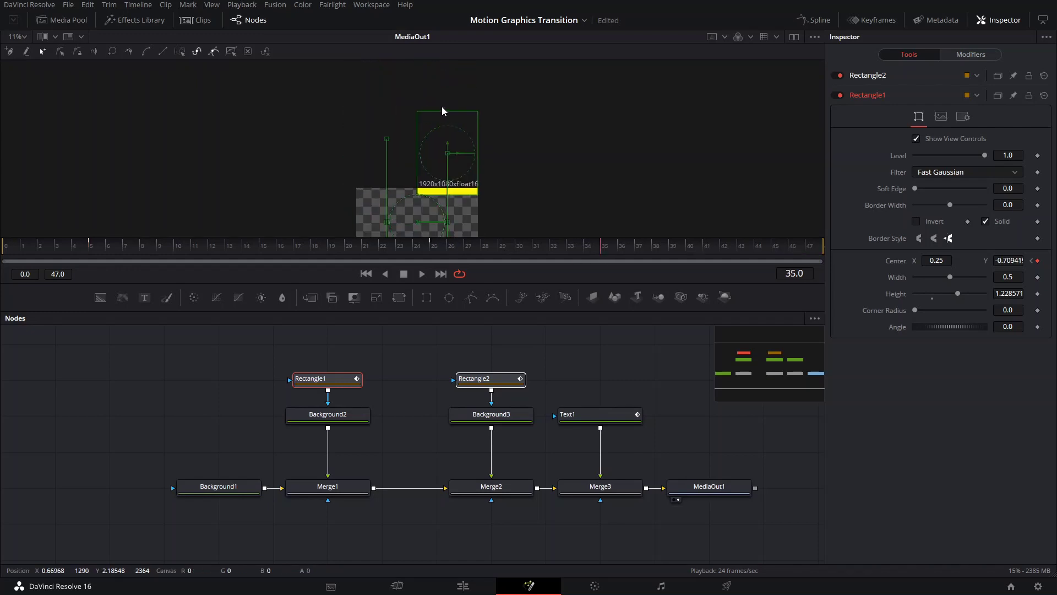
left_click_drag(447, 151, 448, 130)
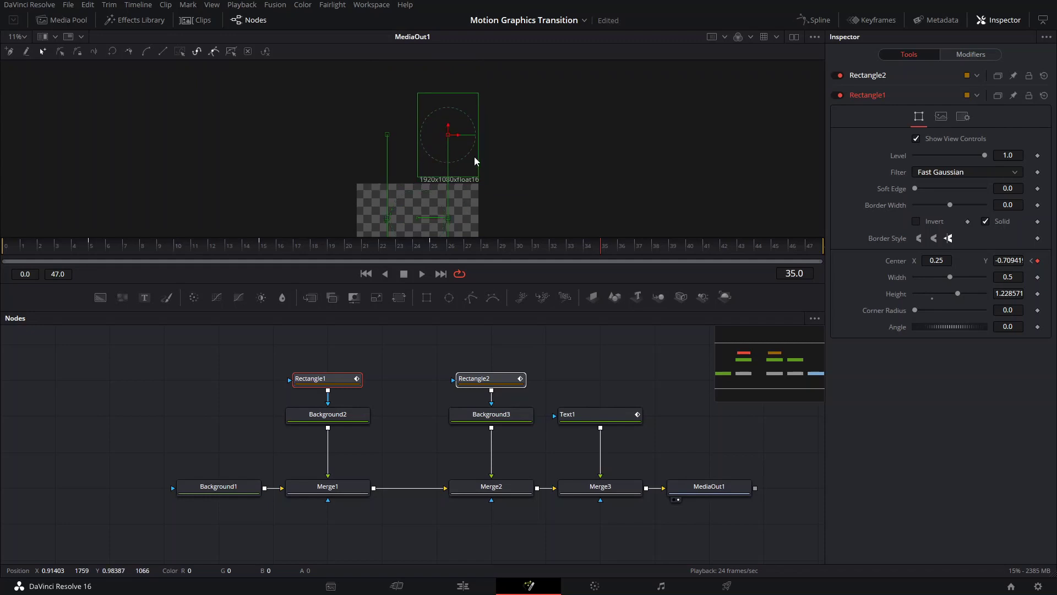
Round Rectangle1's corners with a corner radius of 0.37, checking at frame 15 that the curves stay outside the frame
left_click(233, 253)
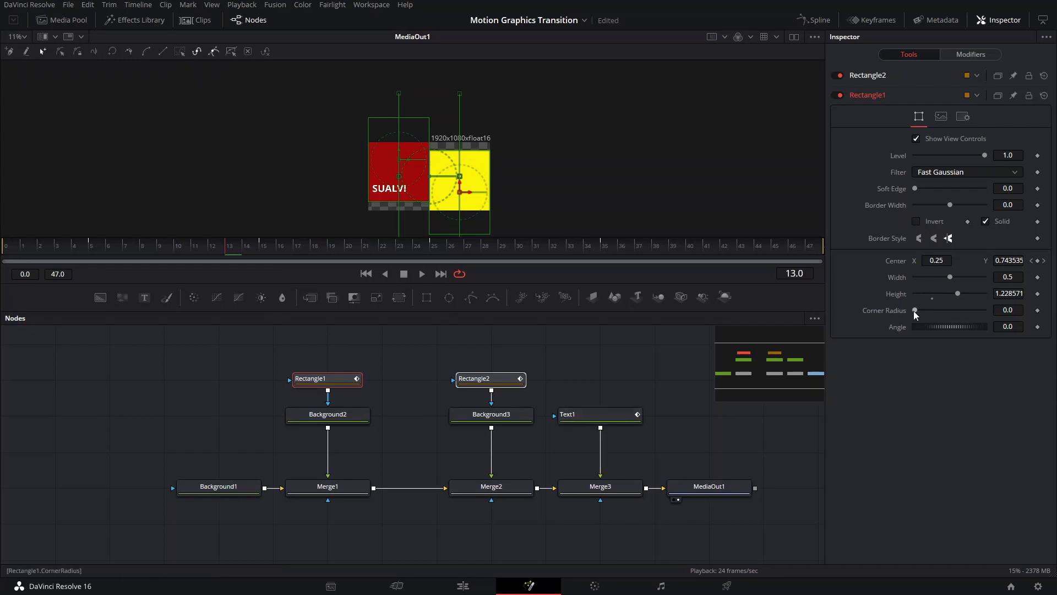
left_click_drag(914, 310, 995, 332)
left_click(265, 247)
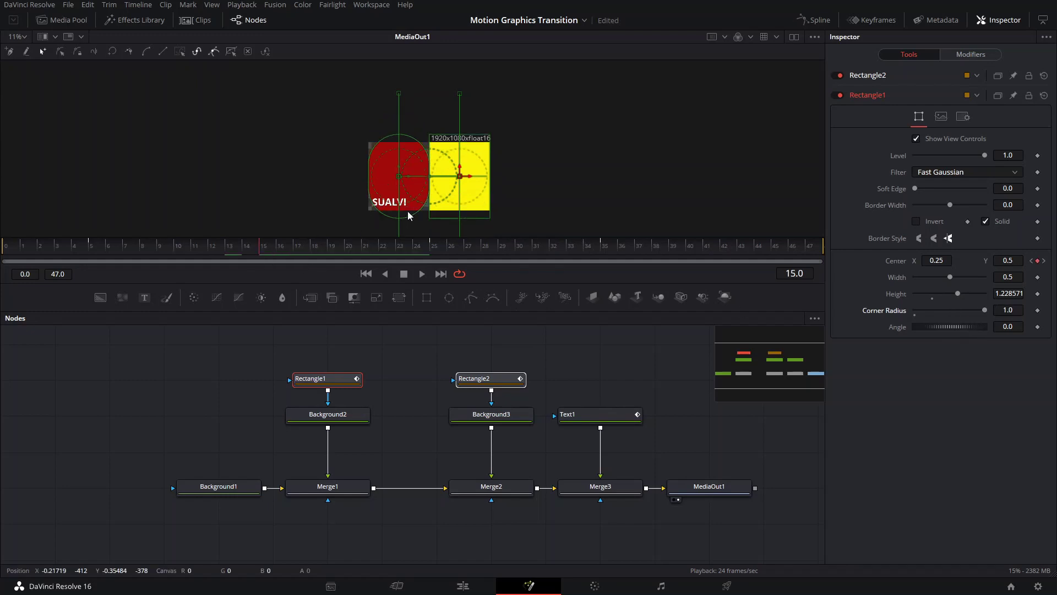
scroll(408, 216, "up", 4)
scroll(436, 214, "up", 1)
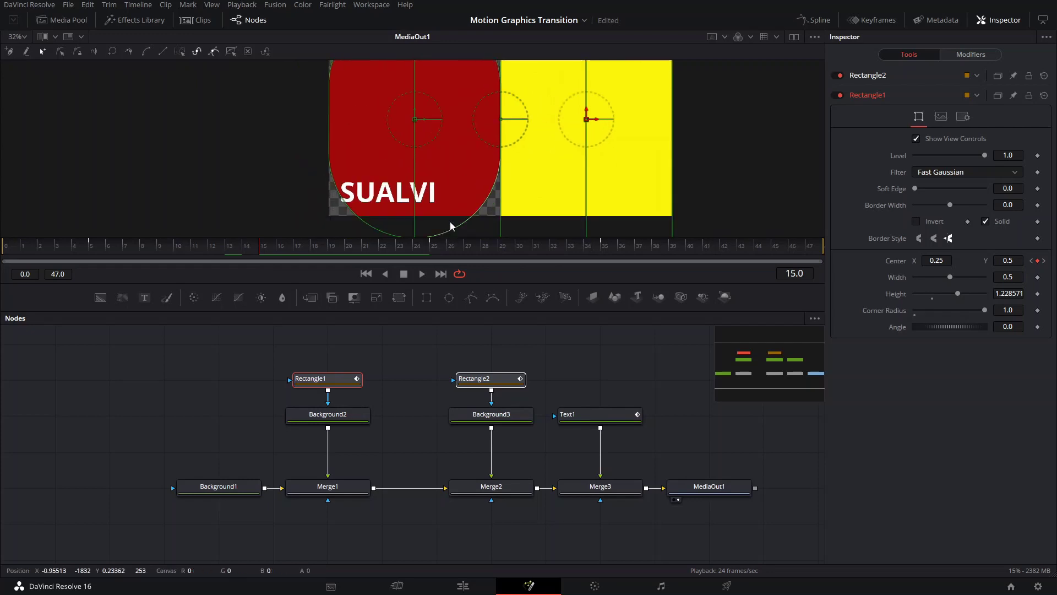
scroll(523, 179, "down", 2)
left_click_drag(981, 310, 937, 312)
left_click(1008, 310)
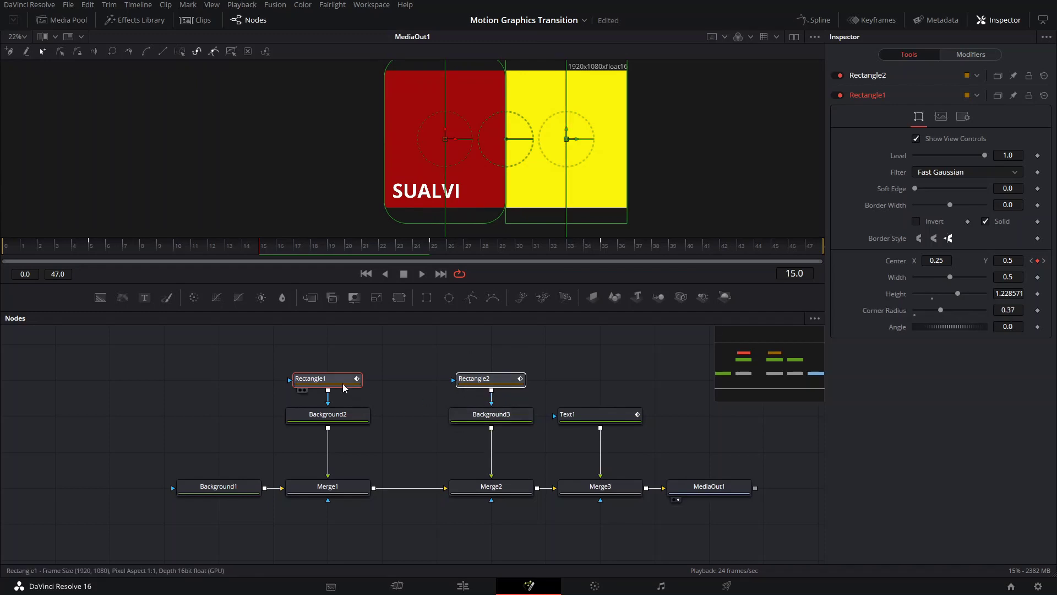
Set Rectangle2's corner radius to 0.37 and scrub the opening frames to check both rounded masks
left_click(475, 378)
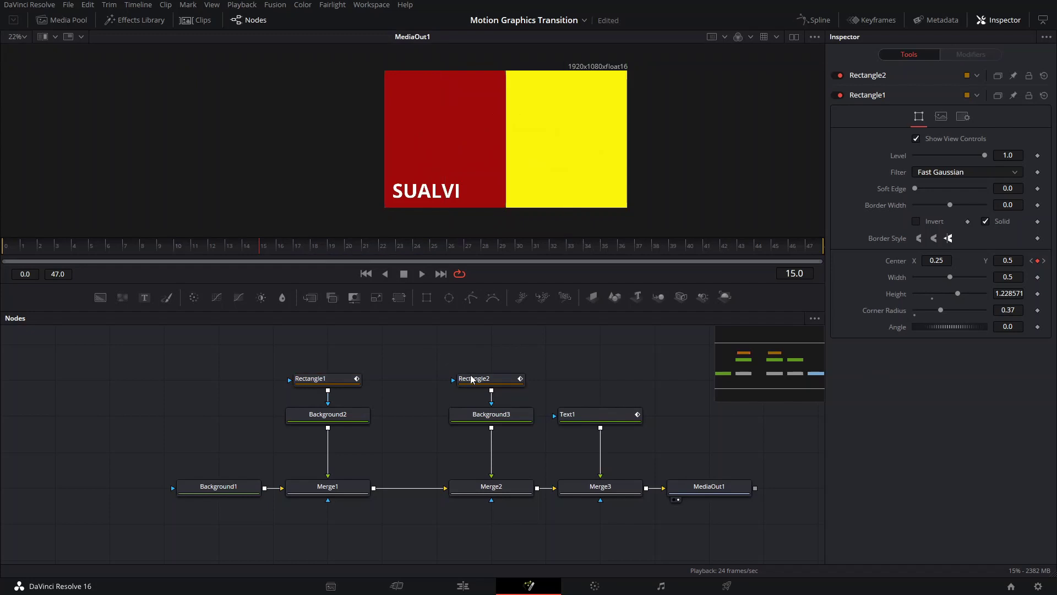
left_click(1012, 290)
key("Return")
left_click(91, 245)
left_click_drag(100, 249, 163, 272)
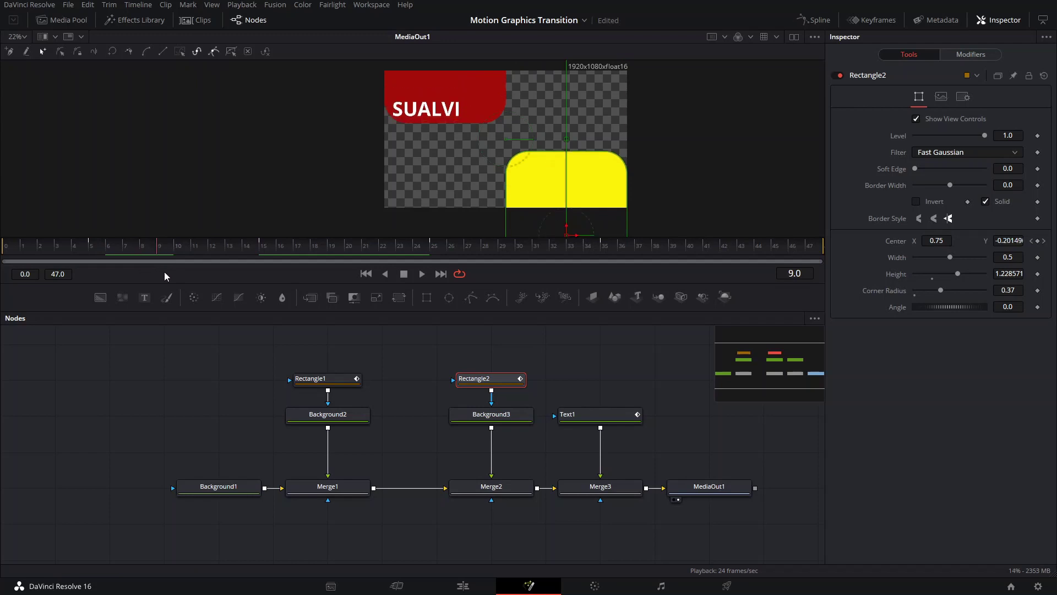
At frame 5, raise the SUALVI text to center Y about 1.26 so it sits inside Rectangle1's lower end
left_click(596, 414)
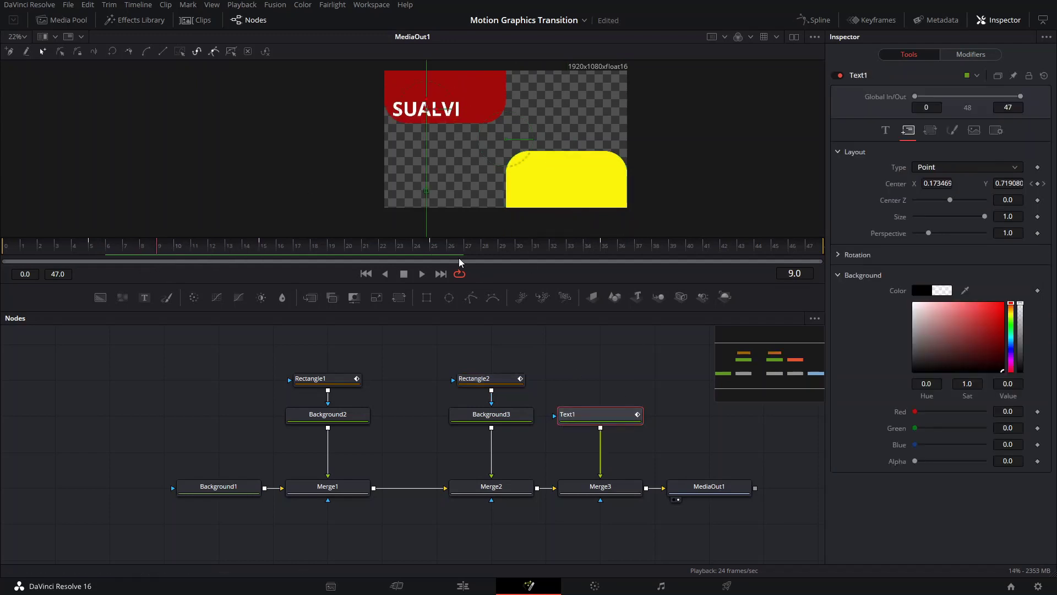
left_click(92, 247)
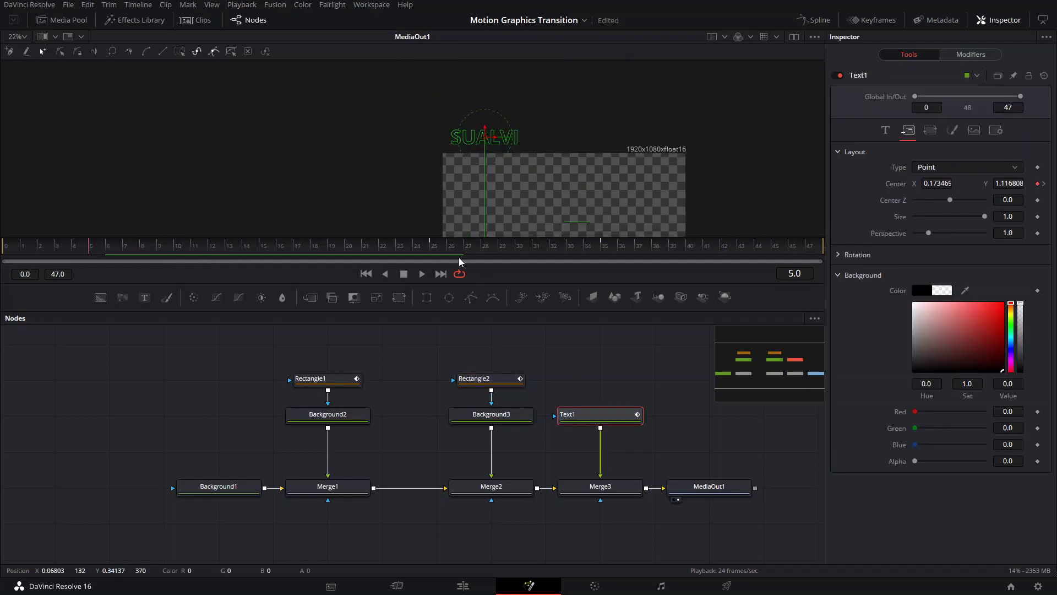
left_click(325, 379, "ctrl")
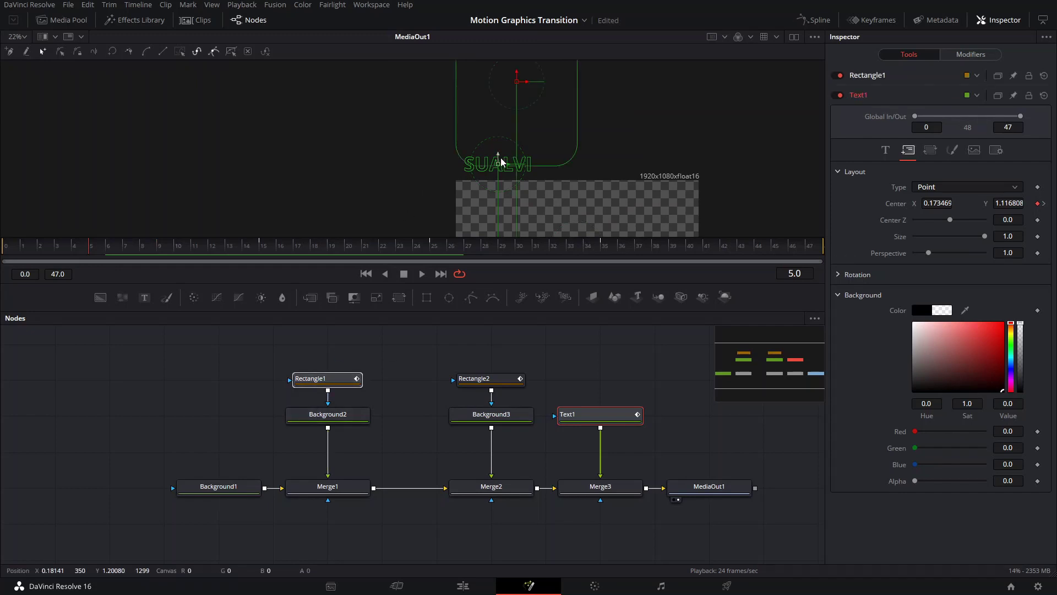
left_click_drag(499, 161, 499, 140)
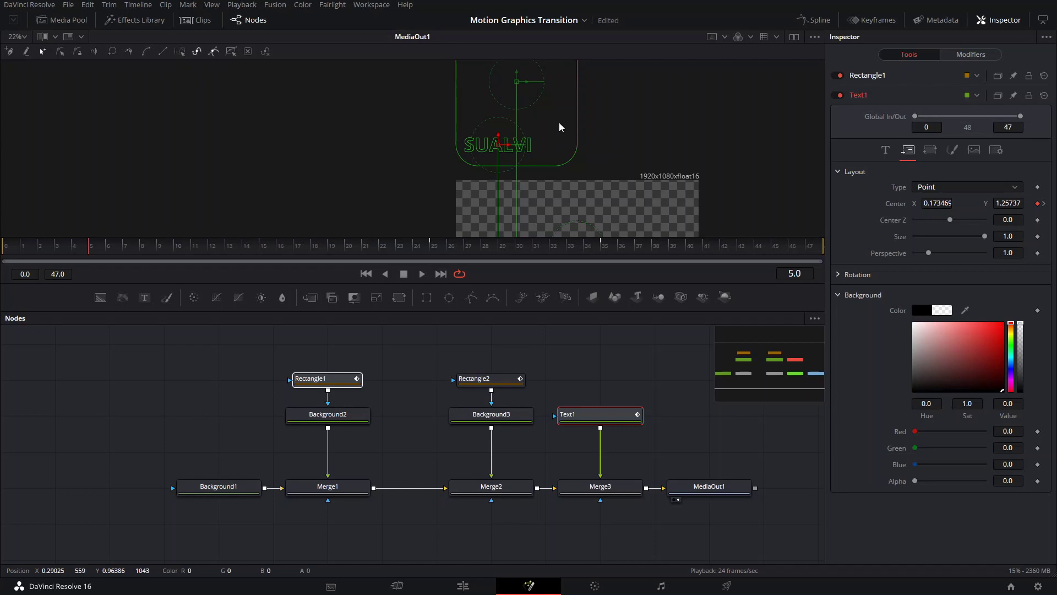
Play back the transition to check the rounded masks and text, and deselect the nodes
key("space")
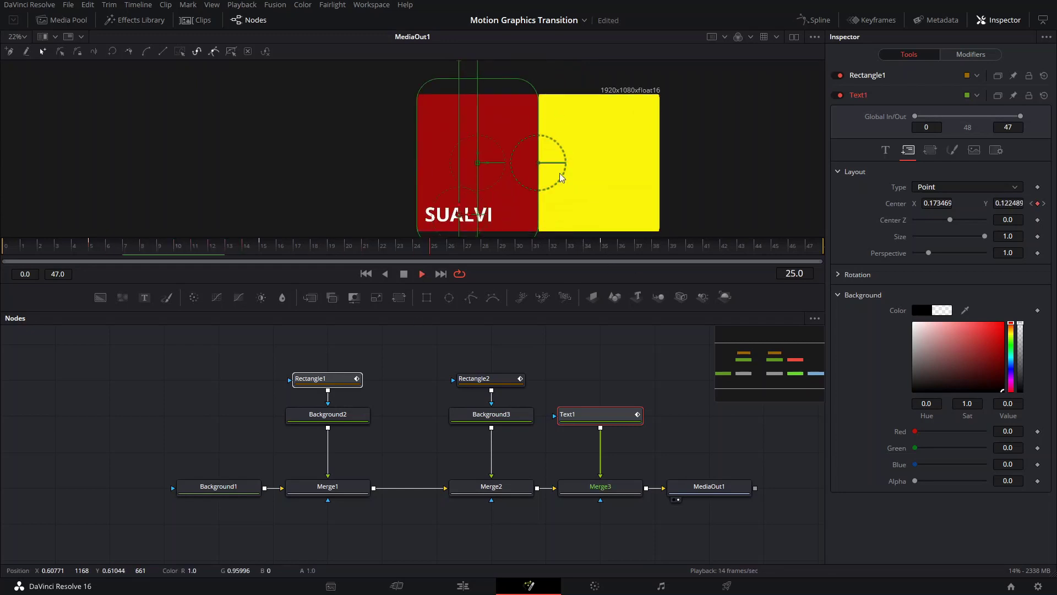
scroll(548, 106, "down", 2)
key("space")
key("space")
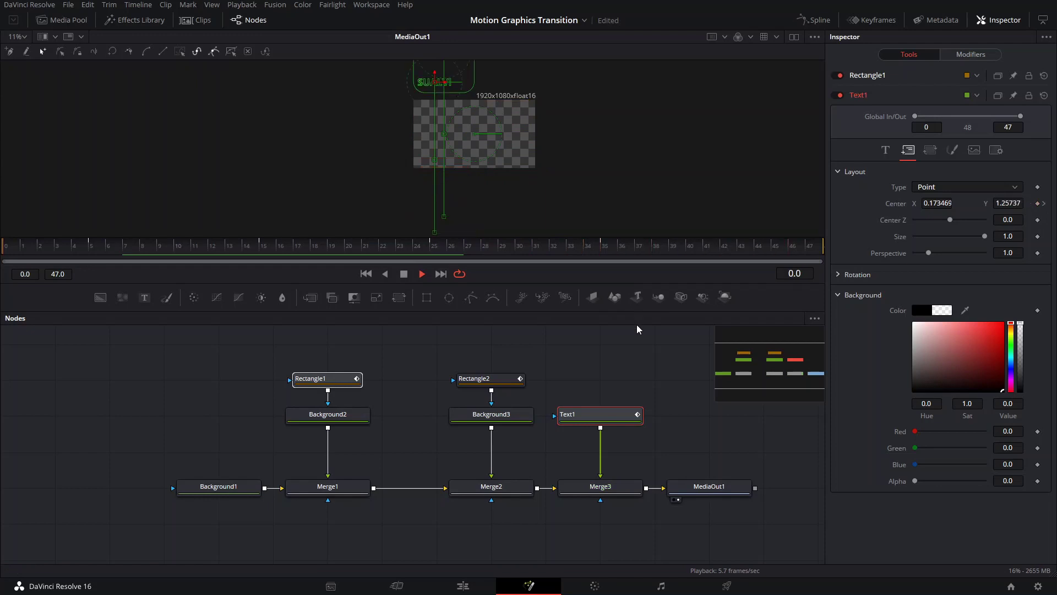
key("space")
left_click(555, 356)
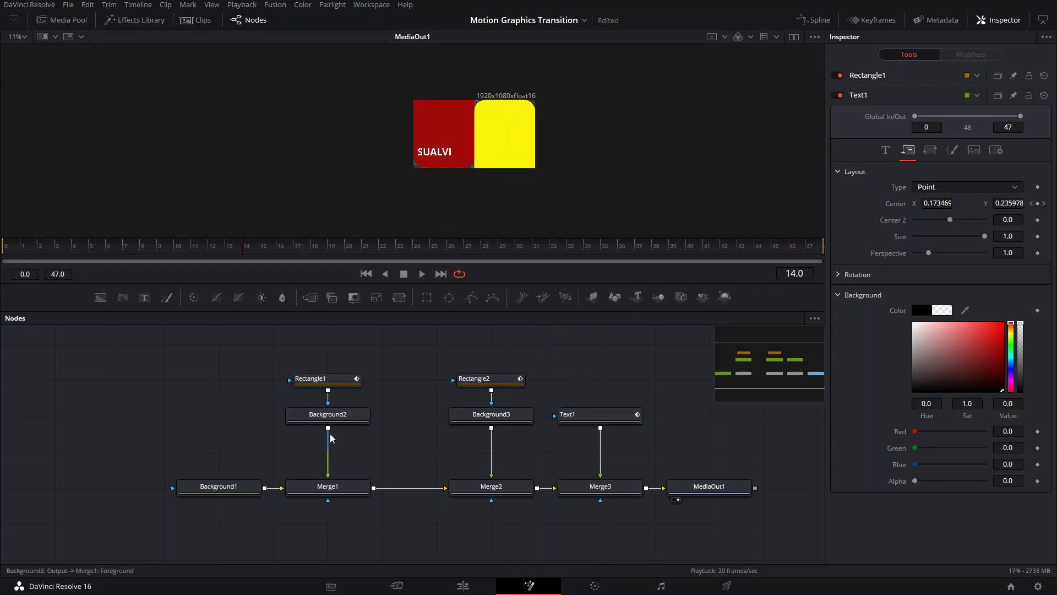
Add a Drop Shadow node after Background2 and another after Background3, and inspect the shadows at frame 8
left_click(333, 420)
key("shift+space")
type("DROP")
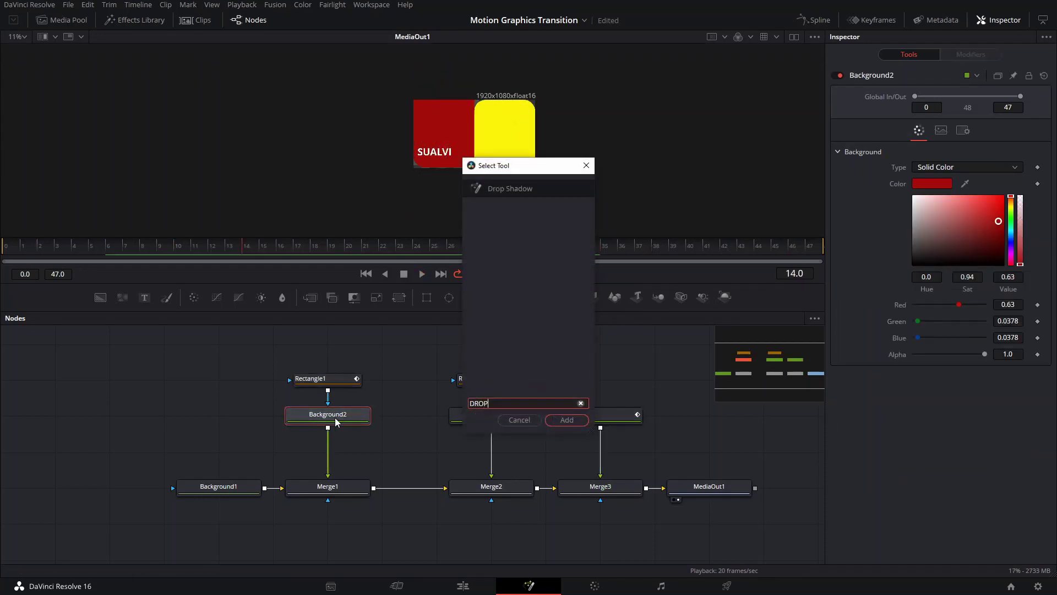
key("Return")
left_click(464, 422)
key("shift+space")
type("DROP")
key("Return")
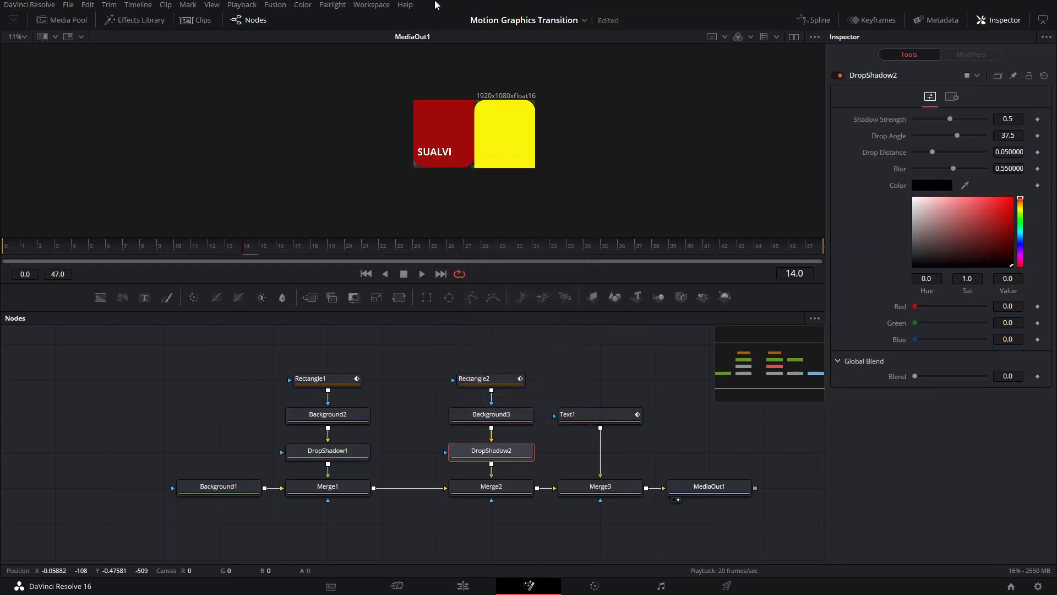
left_click(141, 252)
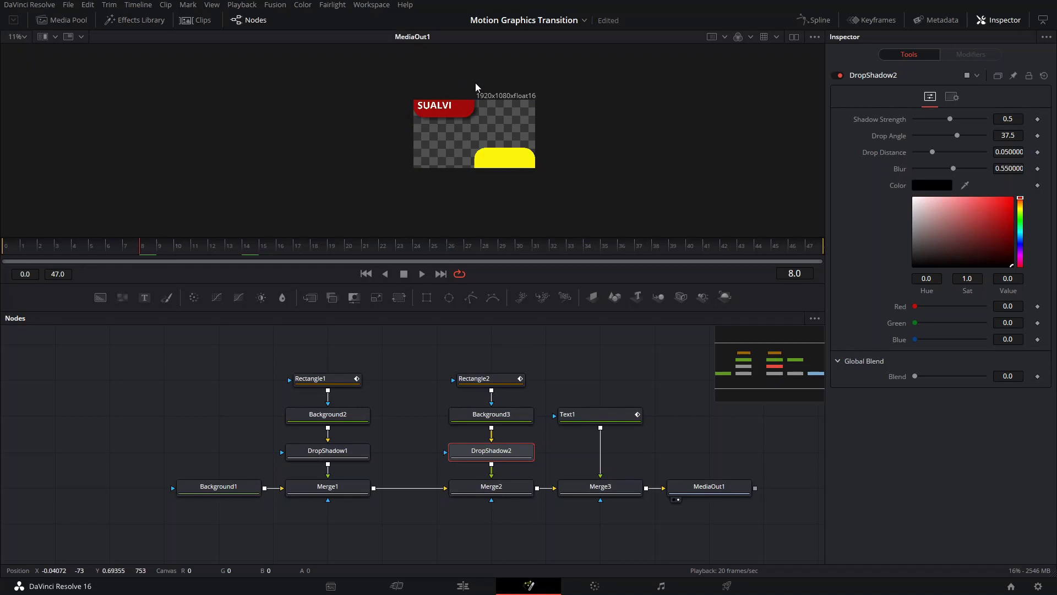
scroll(464, 136, "up", 2)
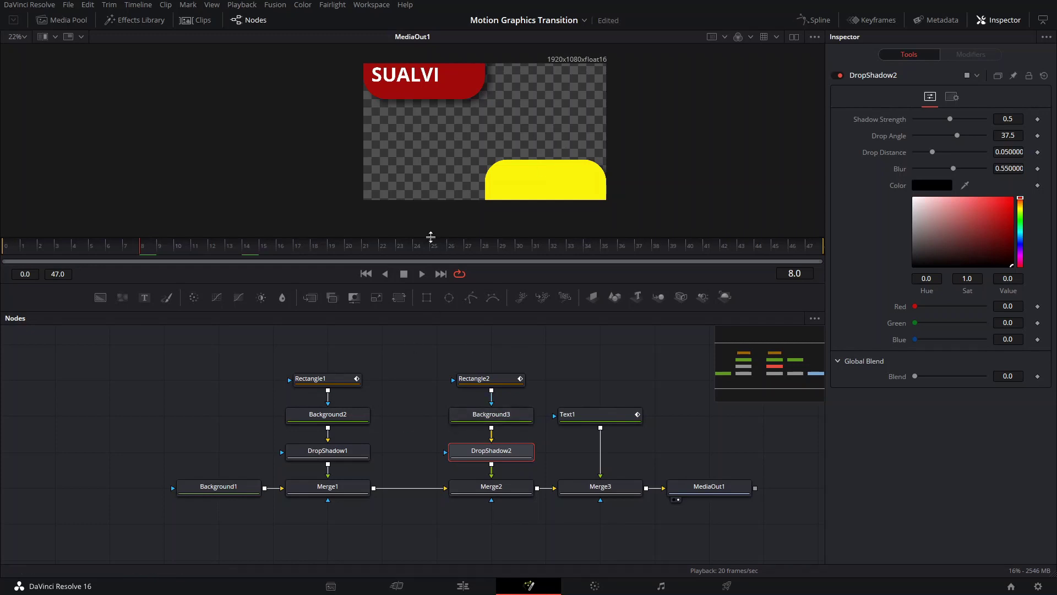
Set the SUALVI text's horizontal anchor to left
left_click(606, 418)
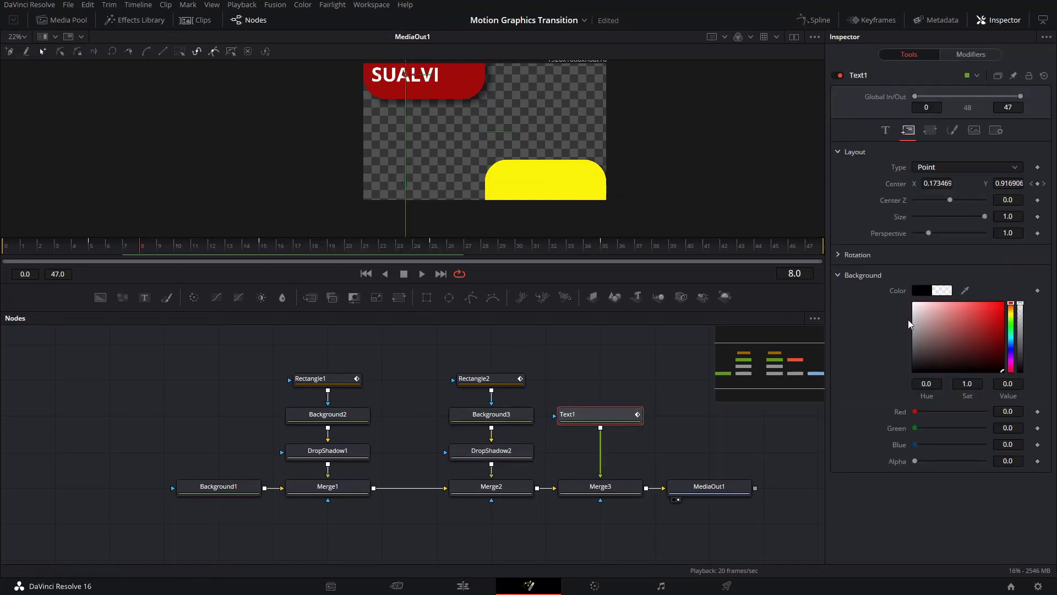
left_click(892, 127)
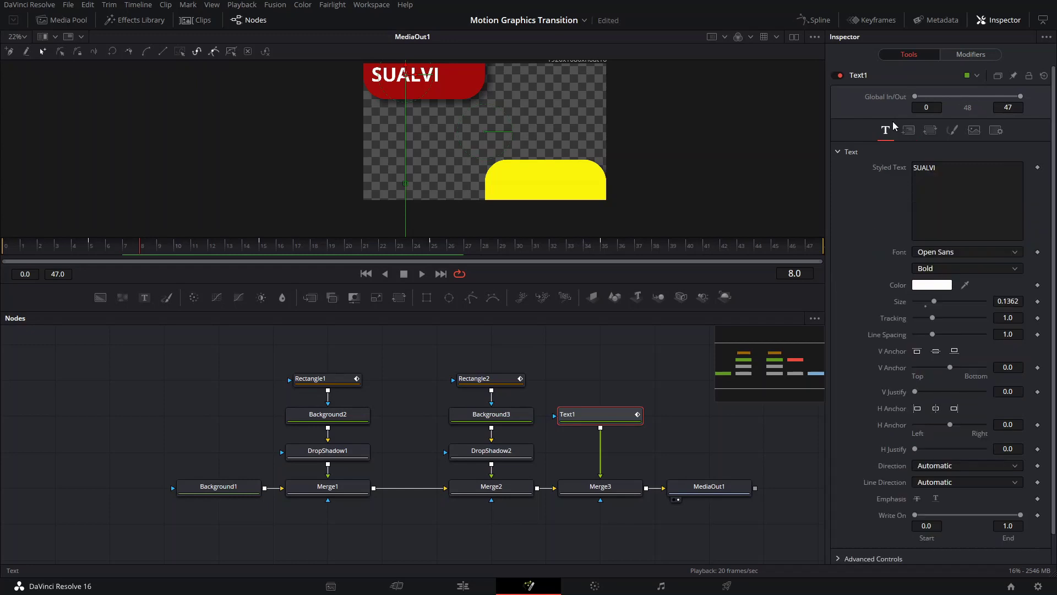
left_click(918, 412)
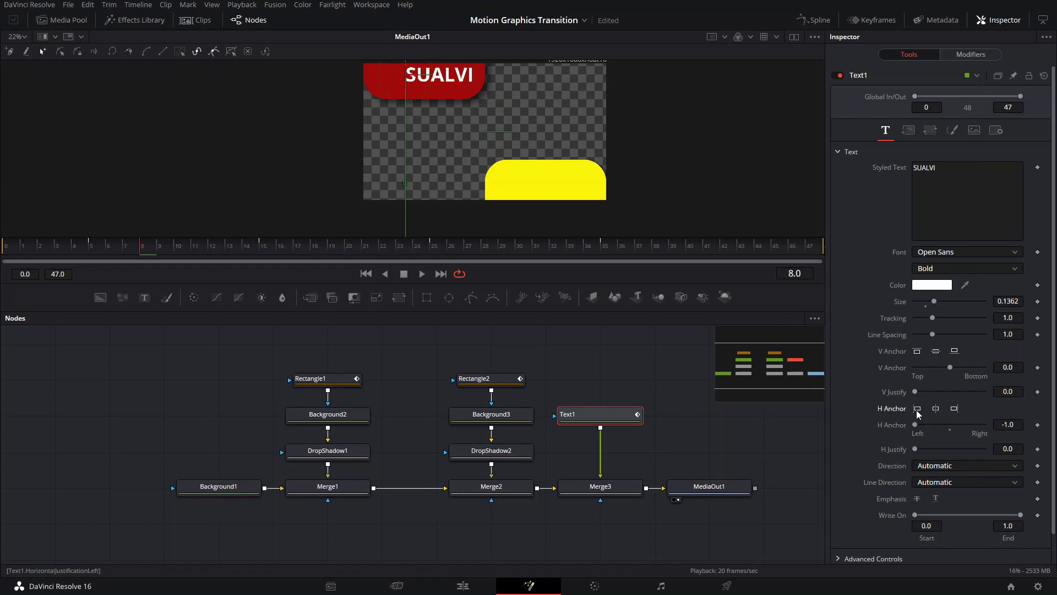
At frame 5, move the left-anchored SUALVI text left so it sits near Rectangle1's left edge
left_click(88, 246)
left_click_drag(297, 128, 452, 140)
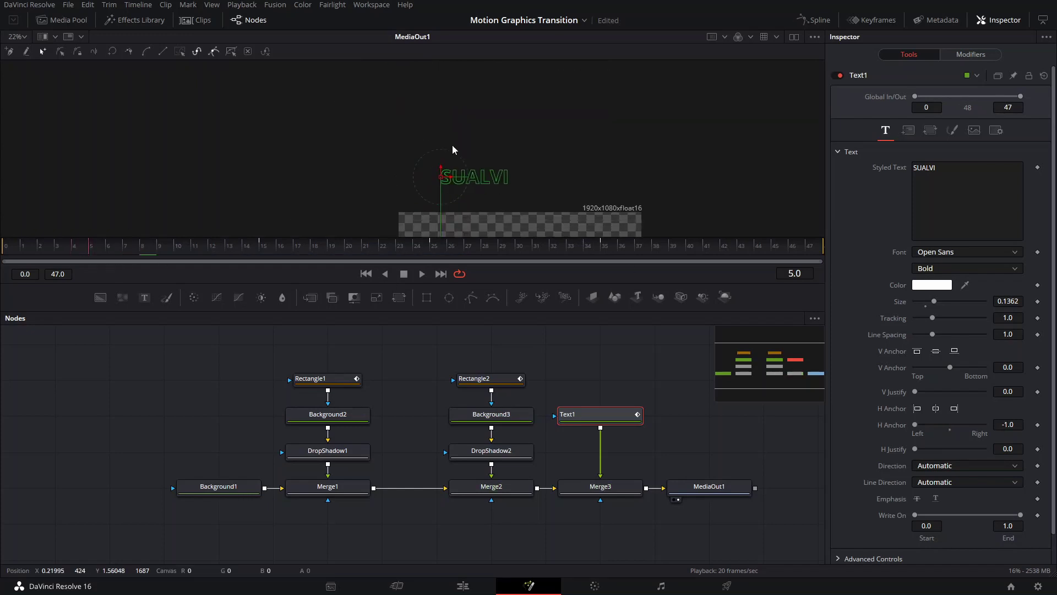
left_click(319, 380, "ctrl")
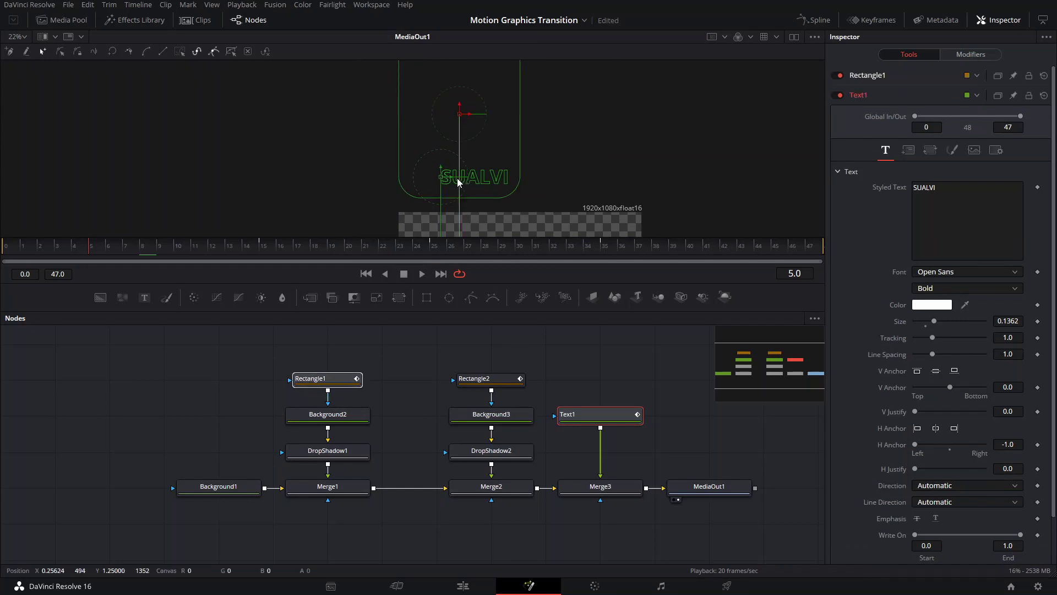
left_click_drag(455, 182, 422, 182)
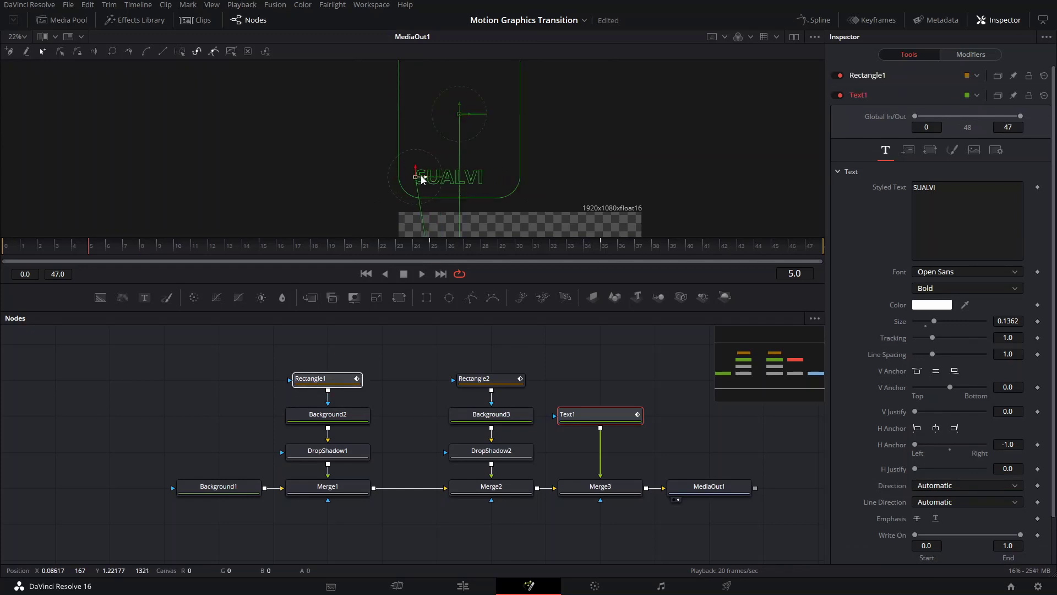
Move the middle and lower points of the SUALVI text's motion path left in line with its upper point, and play back the move
left_click_drag(504, 216, 465, 153)
left_click(461, 165)
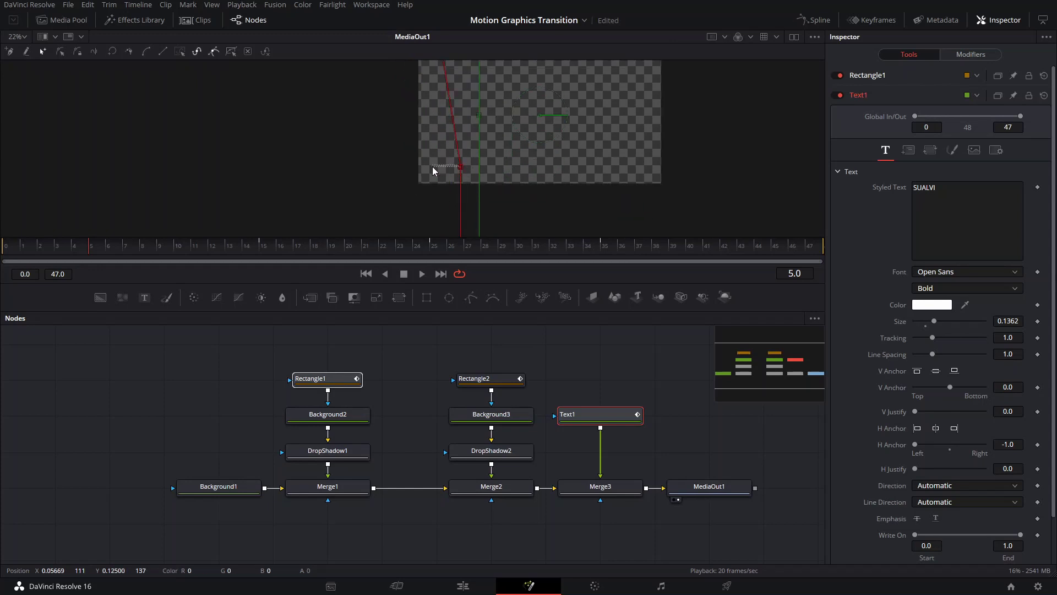
left_click_drag(461, 172, 435, 172)
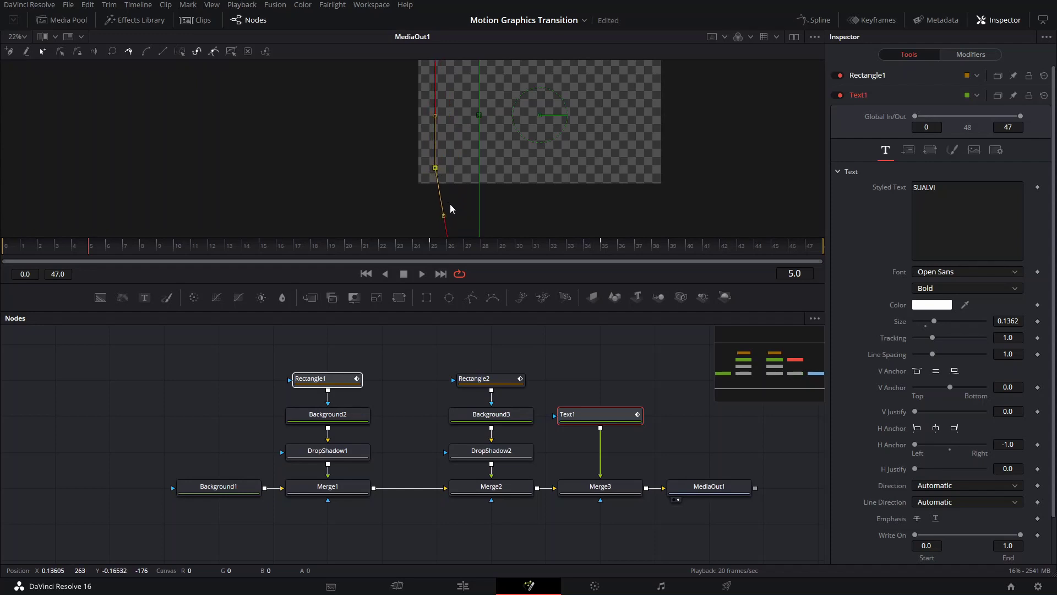
scroll(453, 209, "down", 3)
scroll(472, 208, "down", 2)
left_click_drag(472, 212, 459, 219)
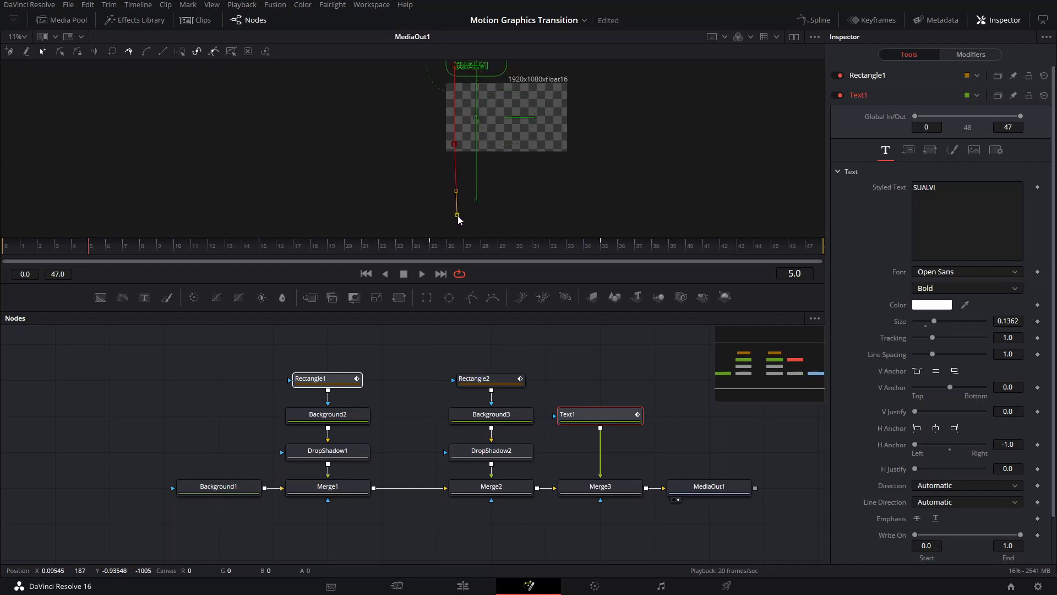
key("space")
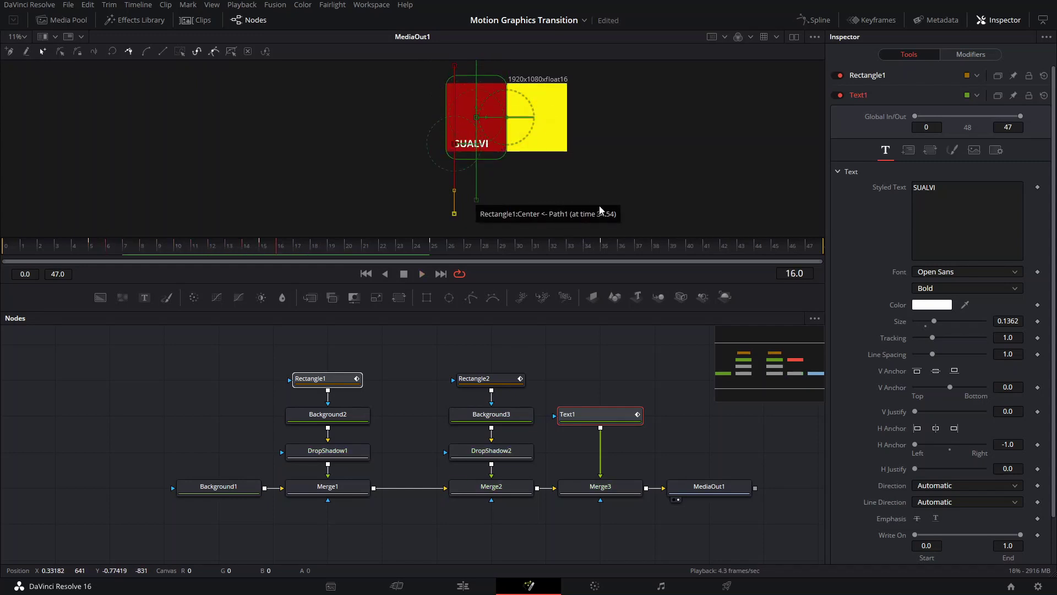
key("space")
Test the left anchor by adding extra letters after SUALVI and deleting them again
scroll(510, 150, "up", 5)
left_click(997, 192)
type("SDGSSD")
key("BackSpace")
key("BackSpace")
key("BackSpace")
key("BackSpace")
key("BackSpace")
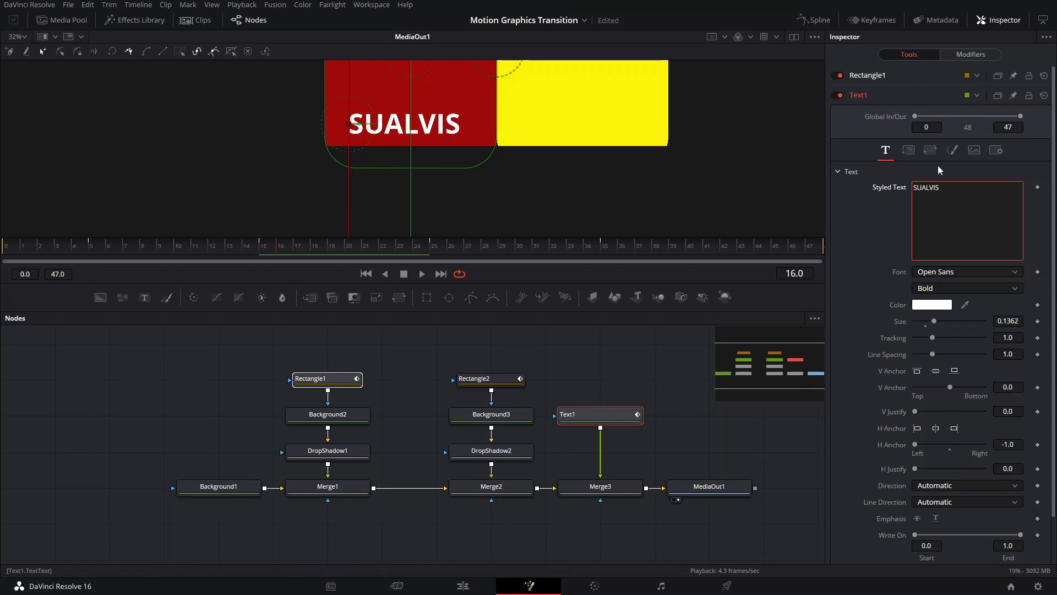
key("BackSpace")
scroll(544, 157, "up", 5)
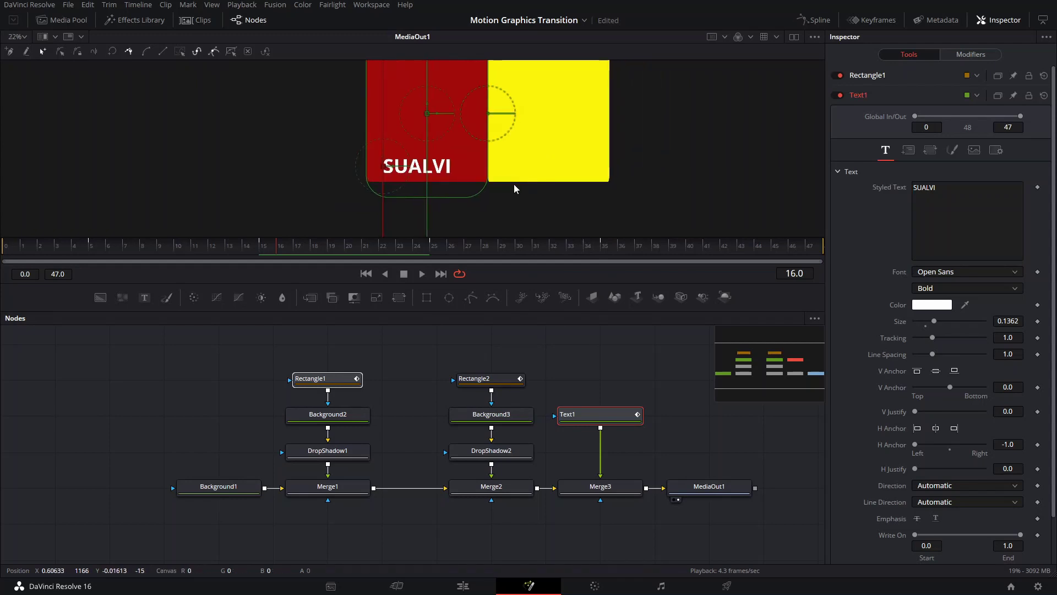
scroll(441, 189, "down", 5)
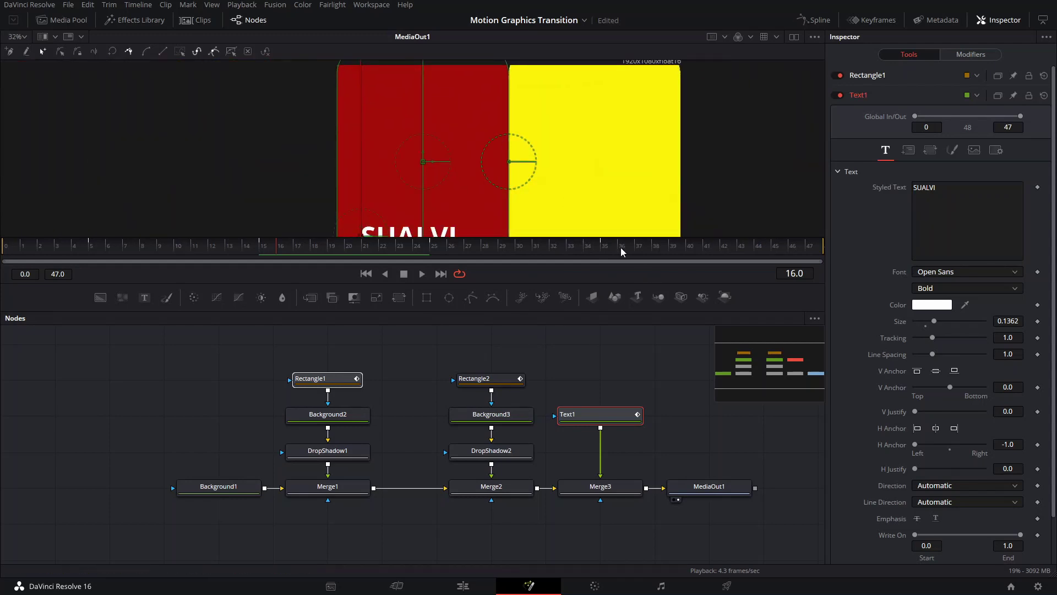
Show the displacement curves of Rectangle1, Rectangle2 and Text1 together in the Spline editor
left_click(625, 362)
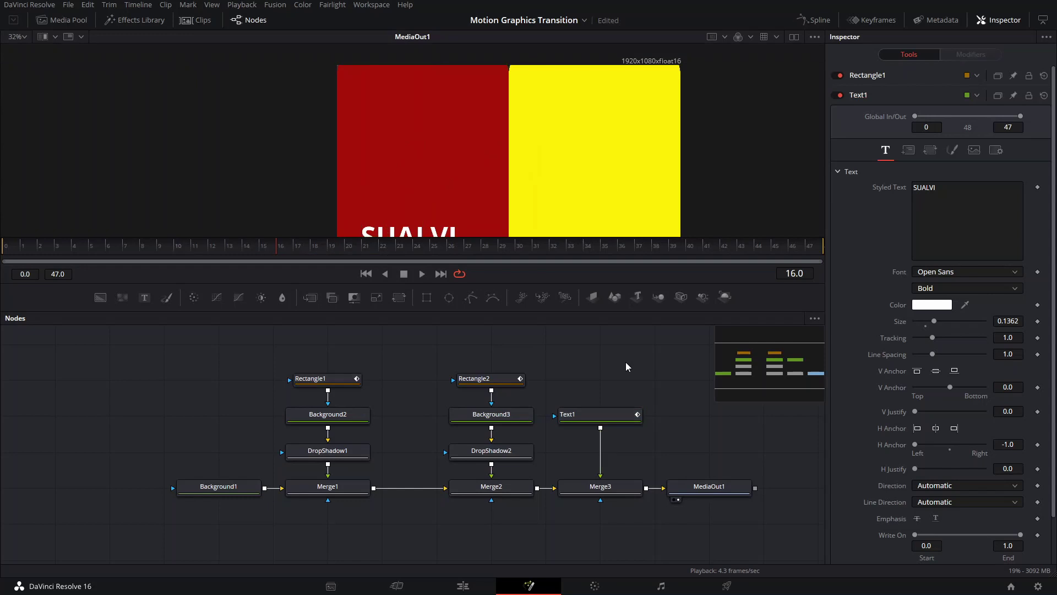
left_click(815, 19)
left_click_drag(302, 352, 273, 357)
left_click(354, 411, "ctrl")
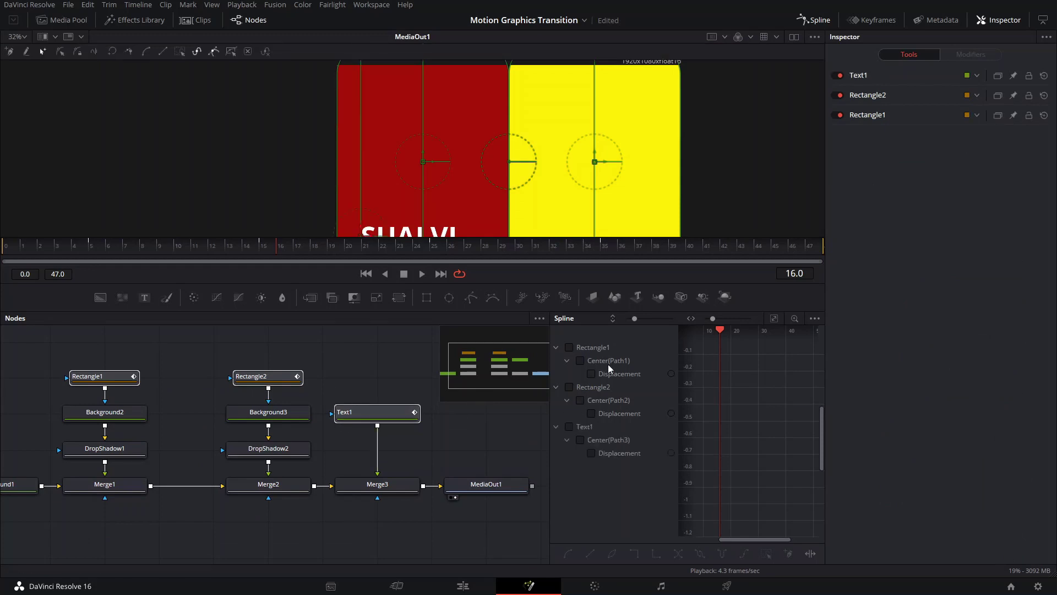
left_click(569, 347)
left_click(570, 387)
left_click(570, 427)
scroll(795, 403, "down", 3)
Smooth all keyframes on the three displacement curves
key("ctrl+a")
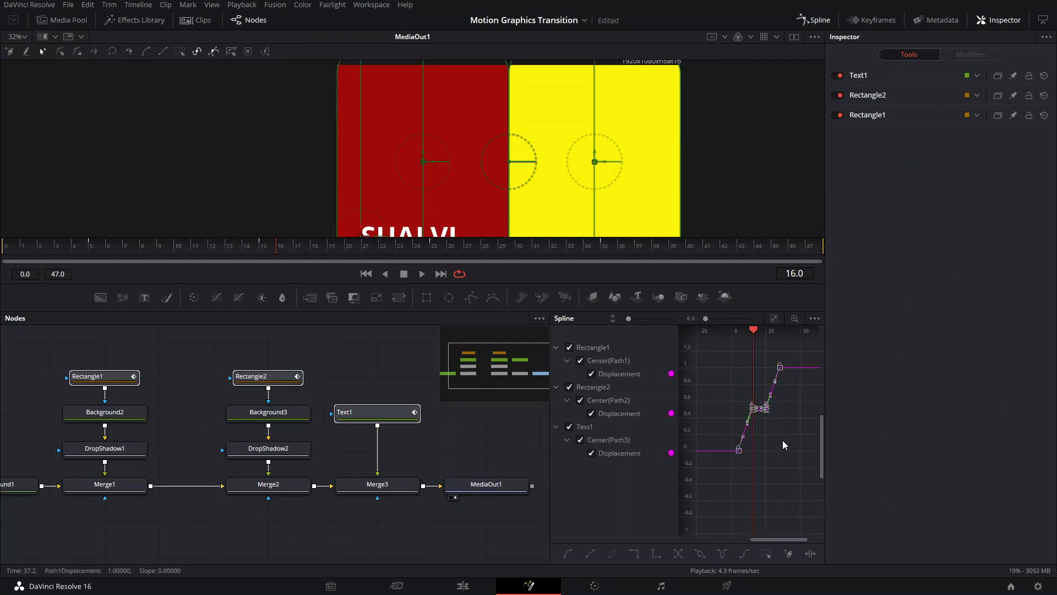
key("shift+l")
left_click(573, 554)
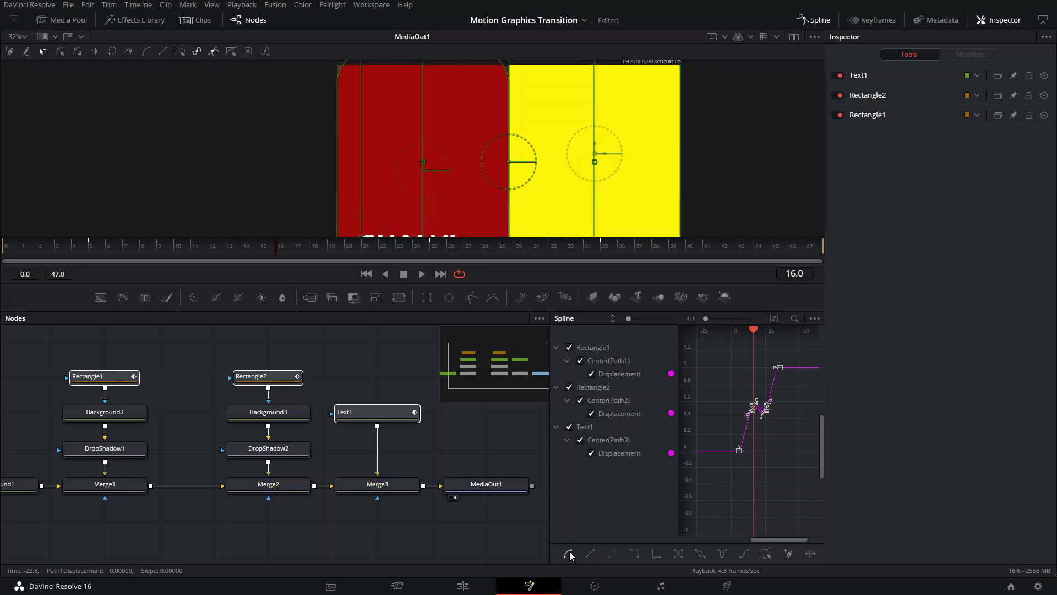
Play back and scrub through the transition to examine the smoothed movement of the two halves and the text
scroll(452, 137, "down", 3)
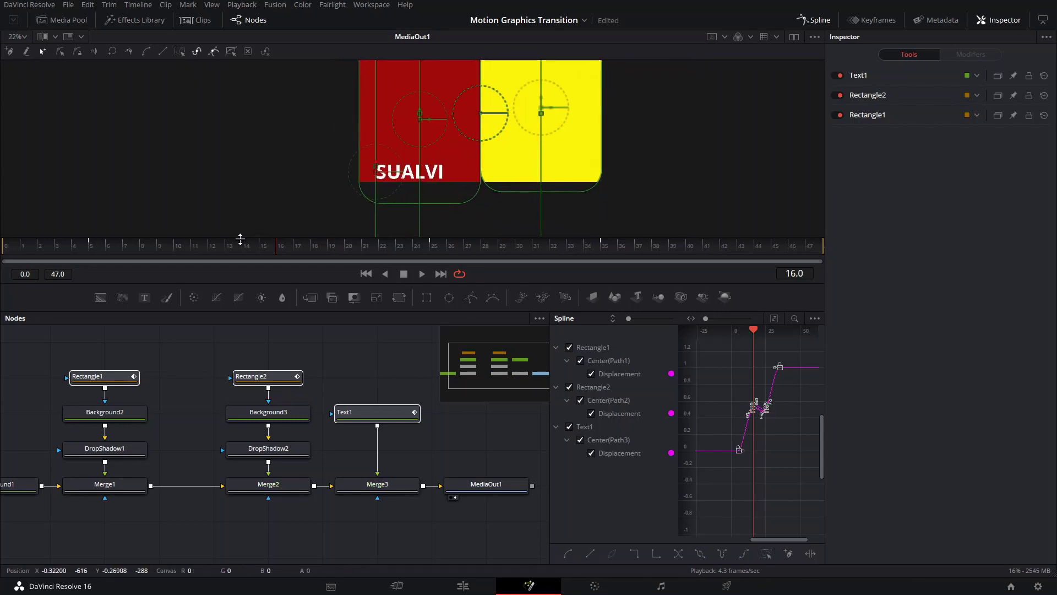
left_click(266, 245)
left_click_drag(266, 245, 91, 240)
key("space")
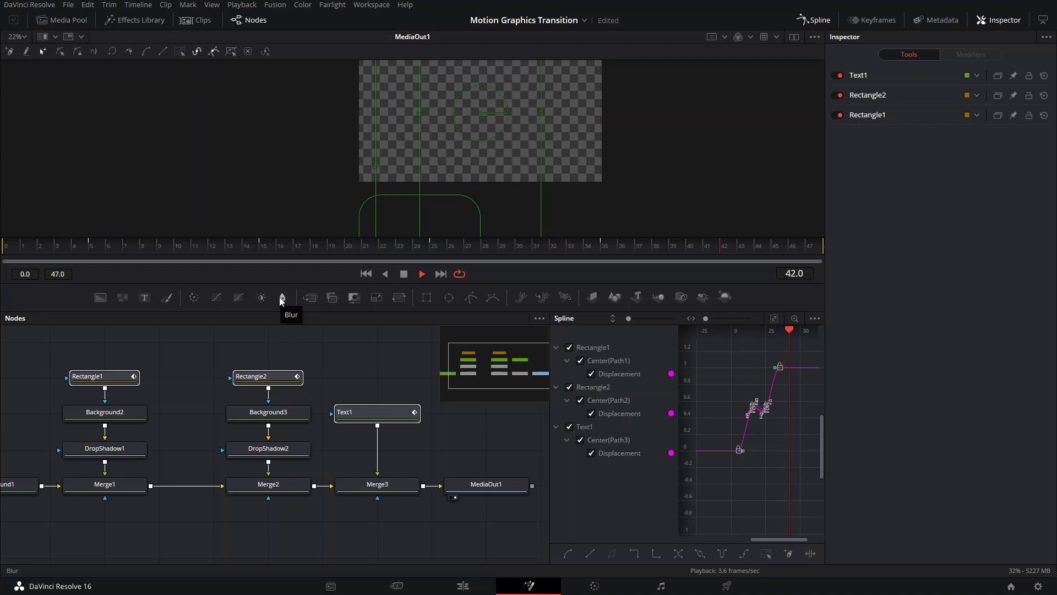
key("space")
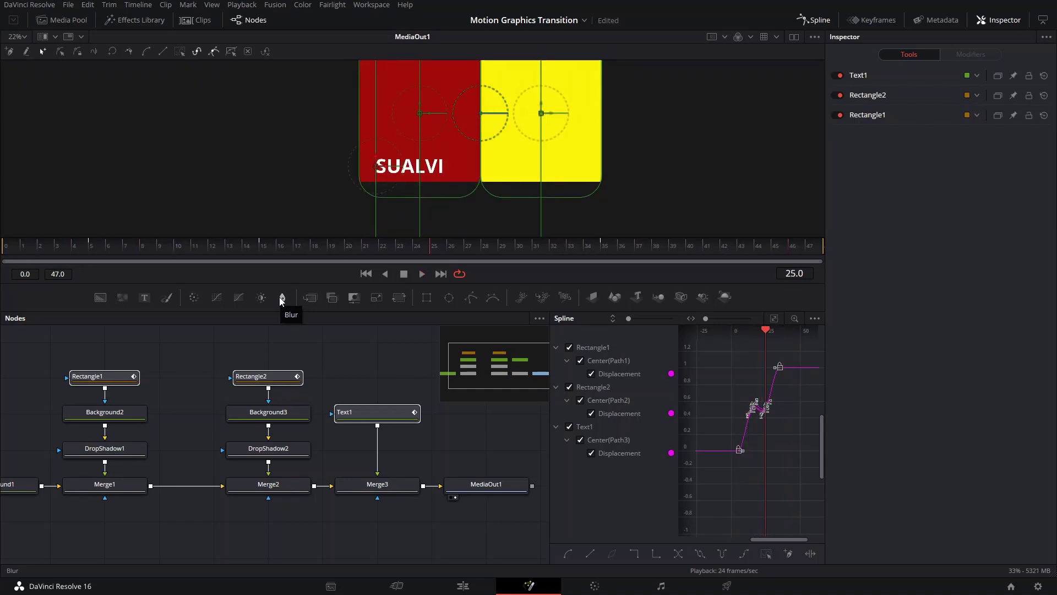
key("space")
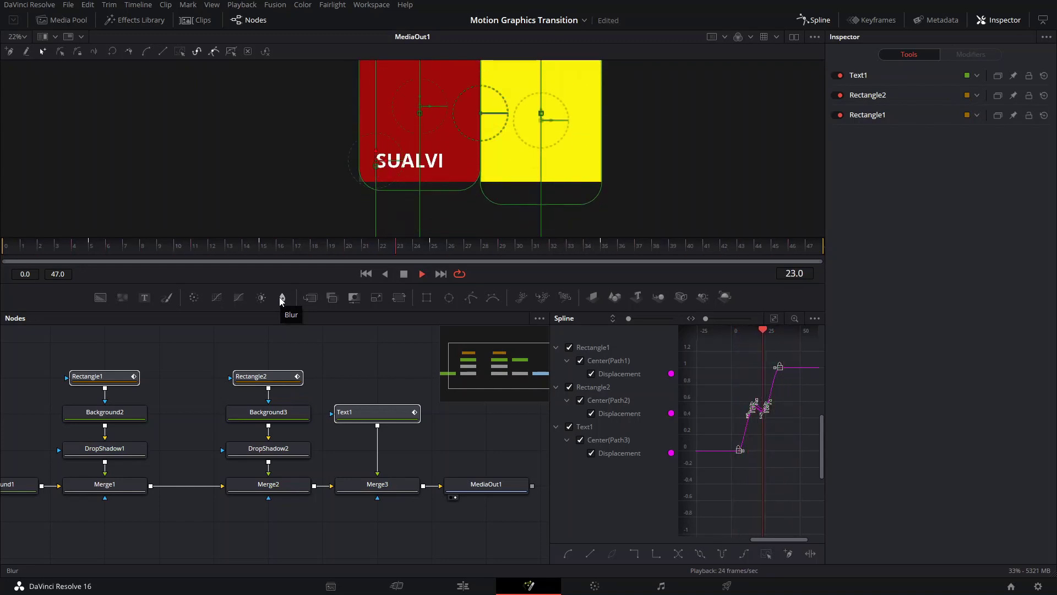
key("space")
left_click(298, 251)
left_click_drag(298, 252, 334, 248)
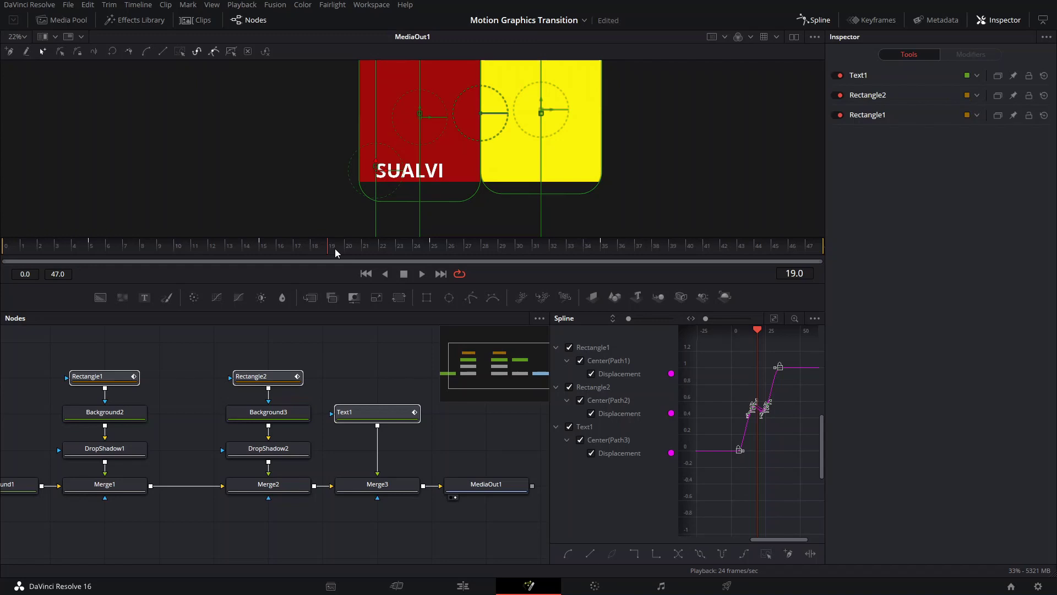
left_click_drag(400, 59, 472, 135)
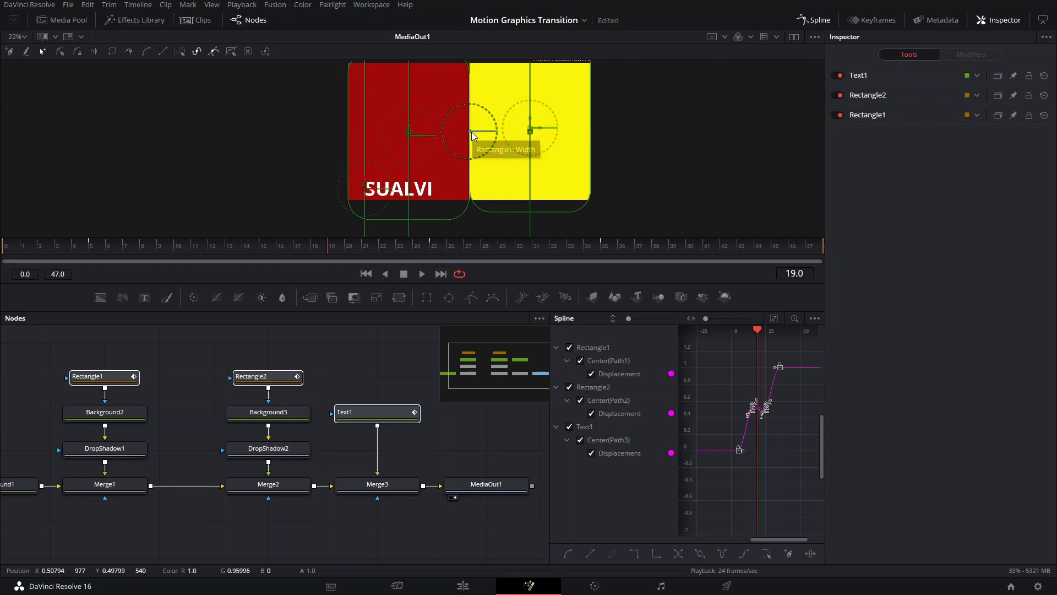
key("space")
Close the Spline editor and enable Motion Blur on Text1 with quality 4 and shutter angle 30
left_click(817, 19)
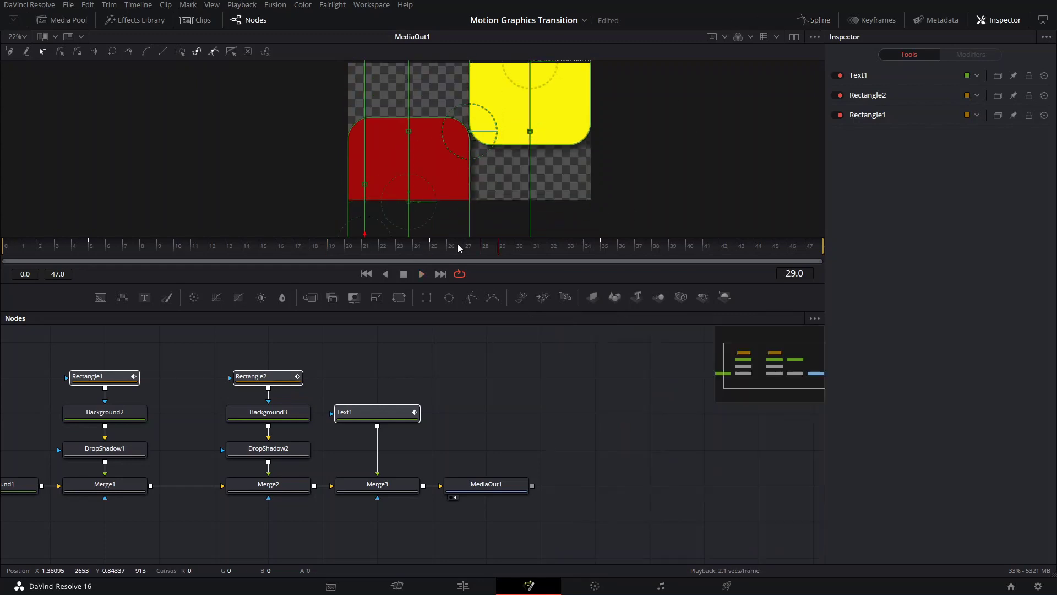
left_click(329, 365)
left_click(378, 410)
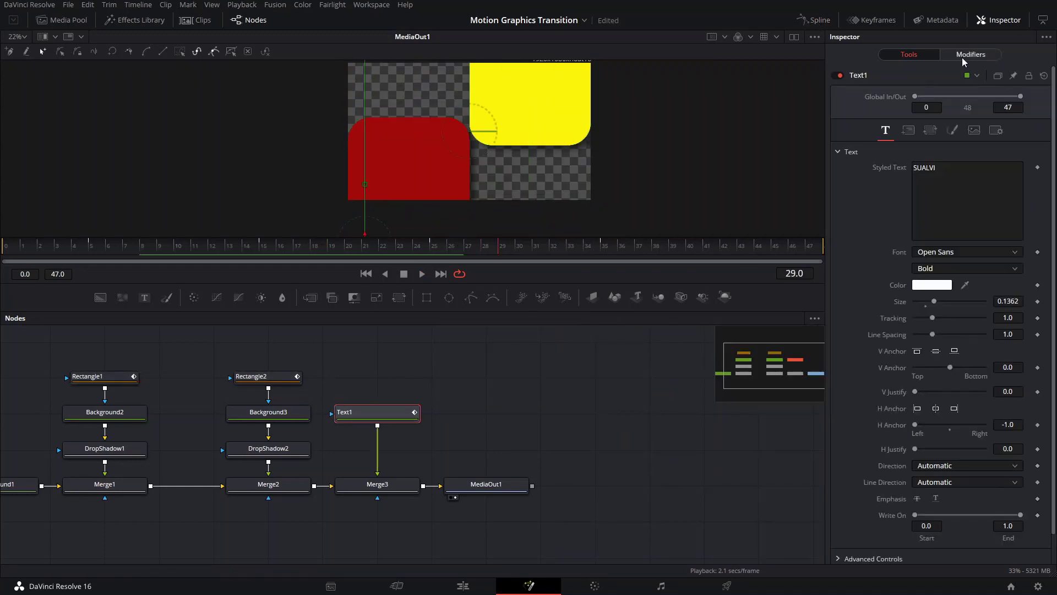
left_click(998, 131)
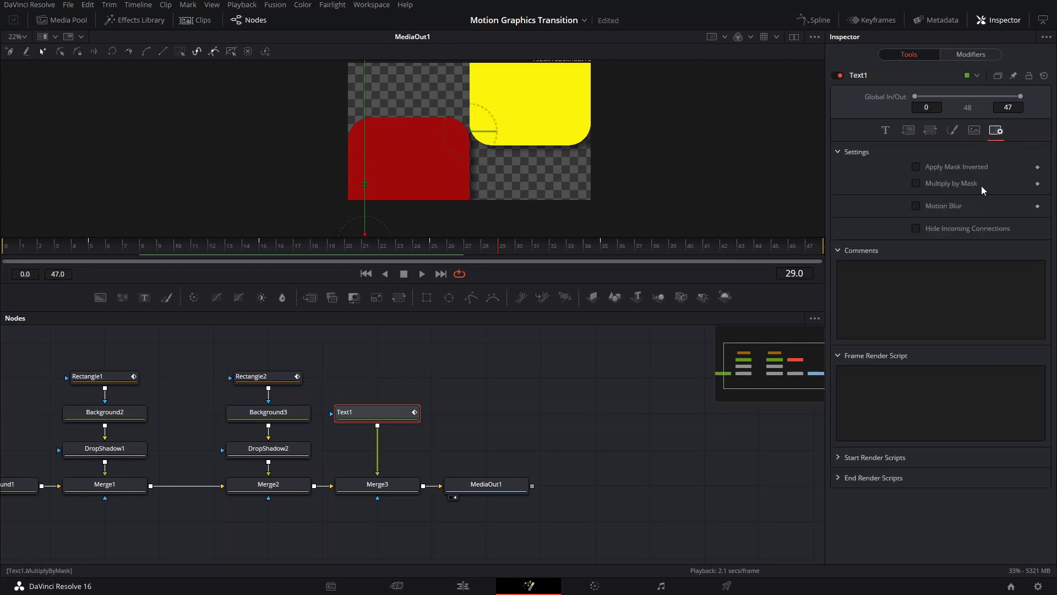
left_click(961, 206)
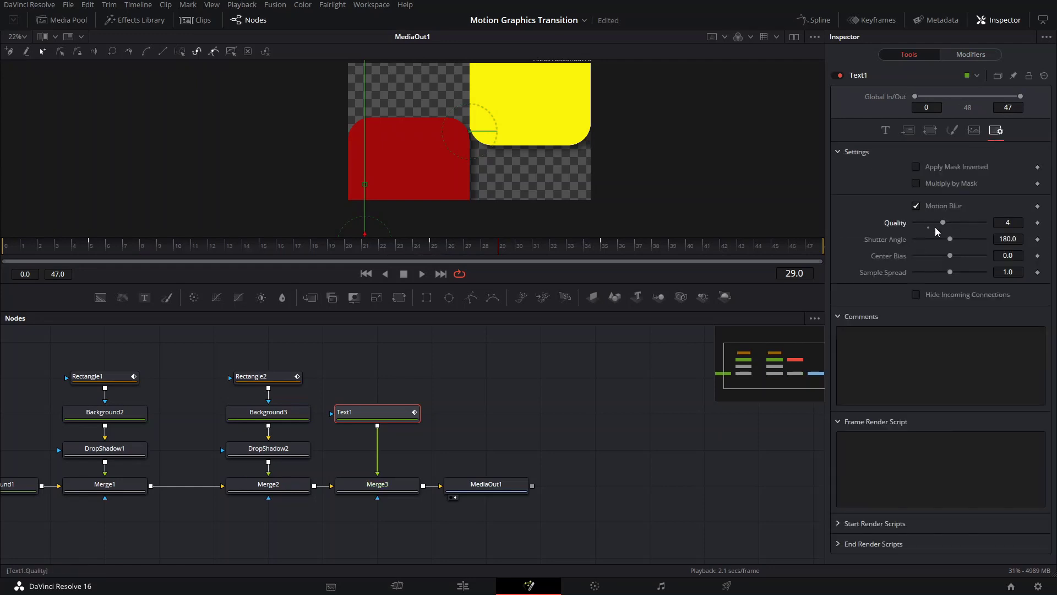
left_click(921, 239)
Enable Motion Blur on Rectangle2 with quality 4 and shutter angle 30
left_click(267, 376)
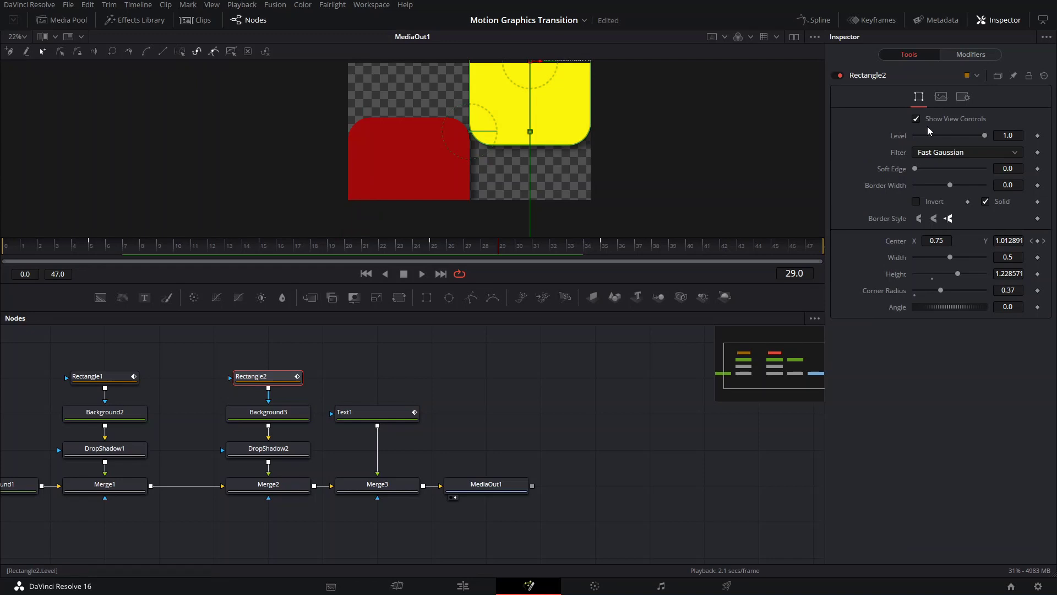
left_click(964, 97)
left_click(933, 134)
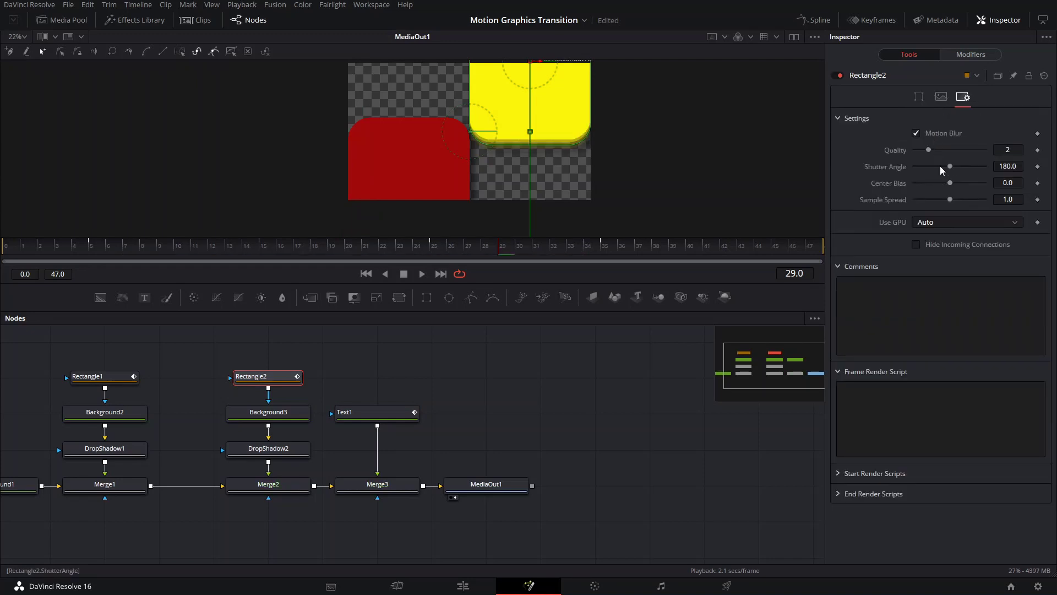
left_click(936, 156)
left_click(924, 166)
left_click(917, 170)
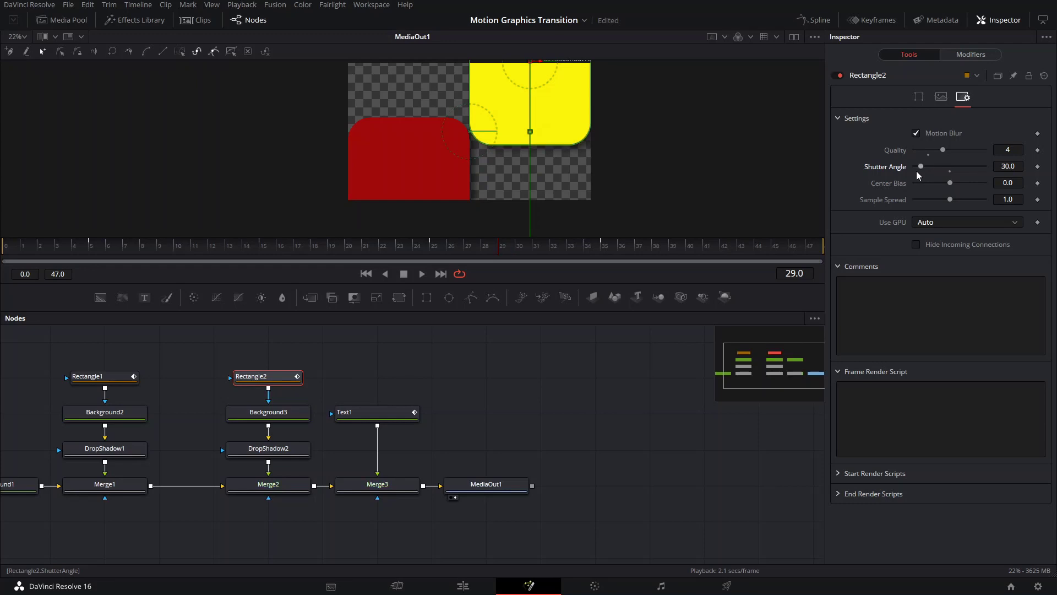
Enable Motion Blur on Rectangle1 with quality 4 and shutter angle 30
left_click(114, 376)
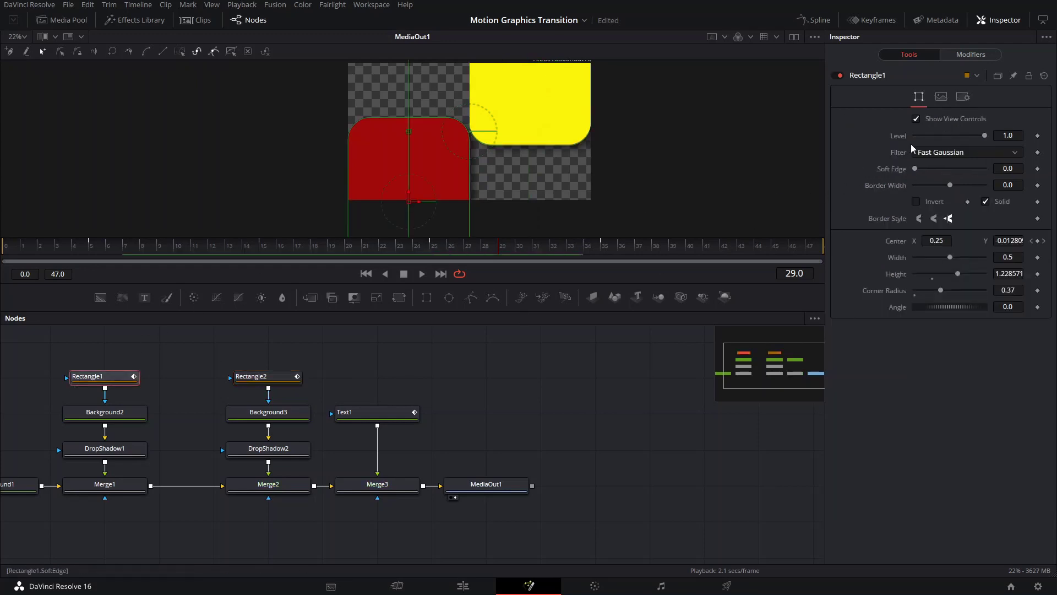
left_click(963, 97)
left_click(943, 132)
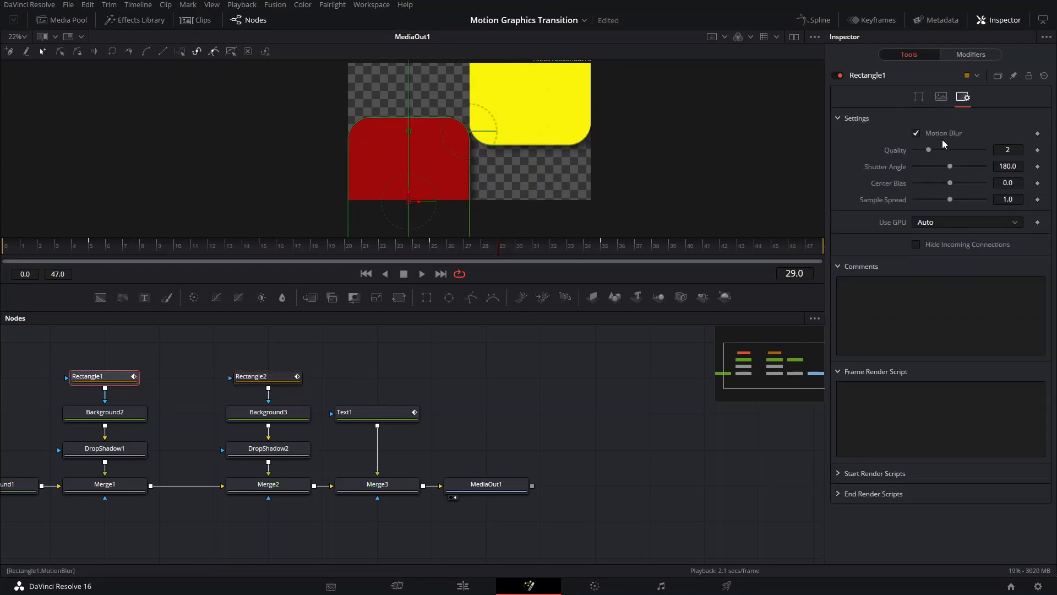
left_click(923, 167)
left_click(917, 166)
left_click_drag(932, 149, 940, 152)
Play back the transition to check the motion blur on the halves and the text
left_click(121, 246)
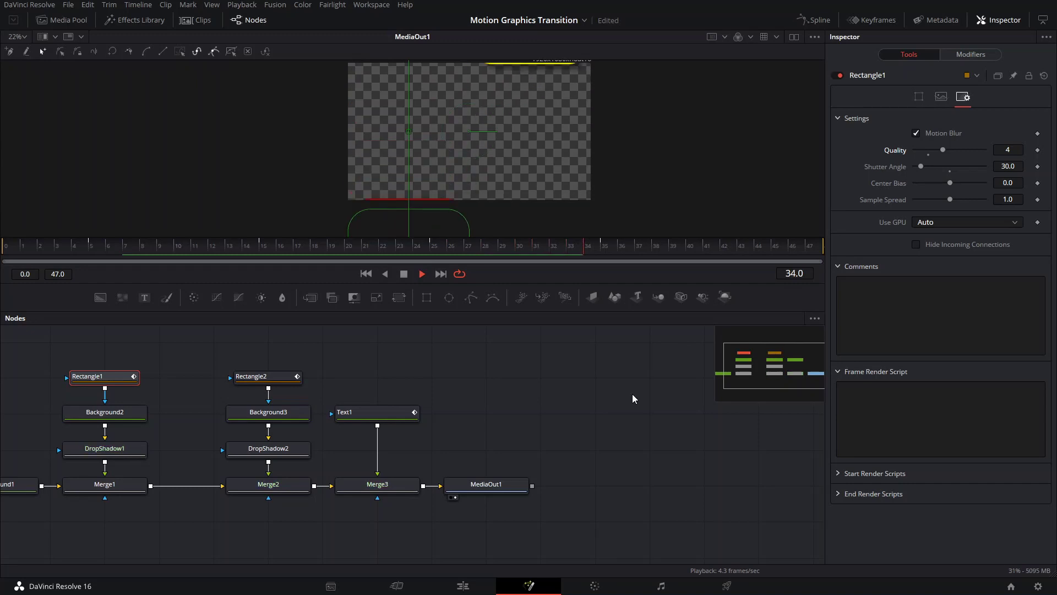
key("space")
scroll(520, 98, "up", 2)
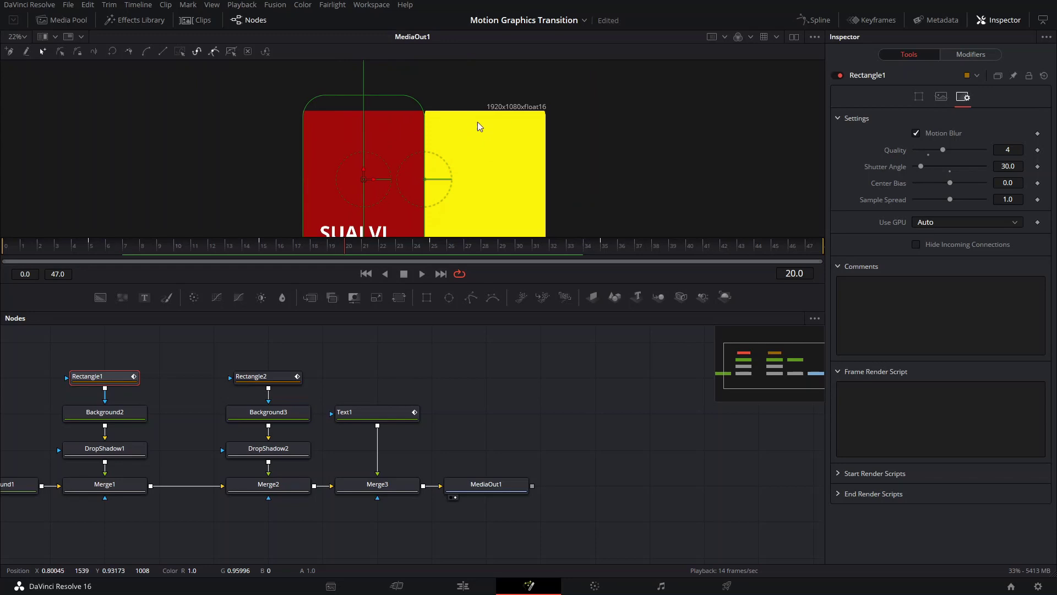
Make room before MediaOut1 and insert a duplicate of Text1 and Merge3 after Merge3
left_click_drag(486, 484, 595, 484)
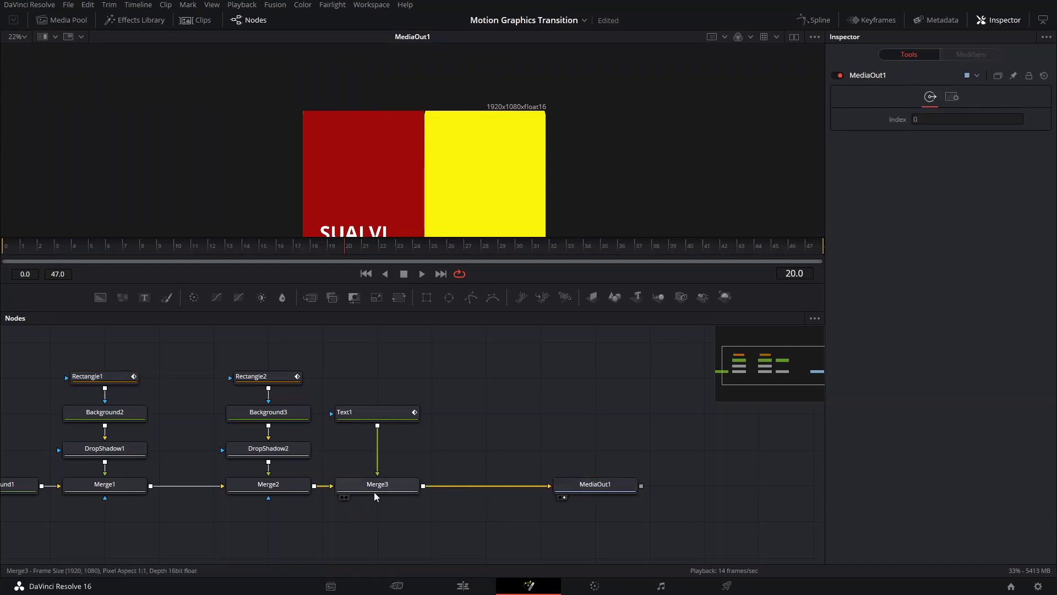
left_click(371, 417)
left_click(386, 486, "ctrl")
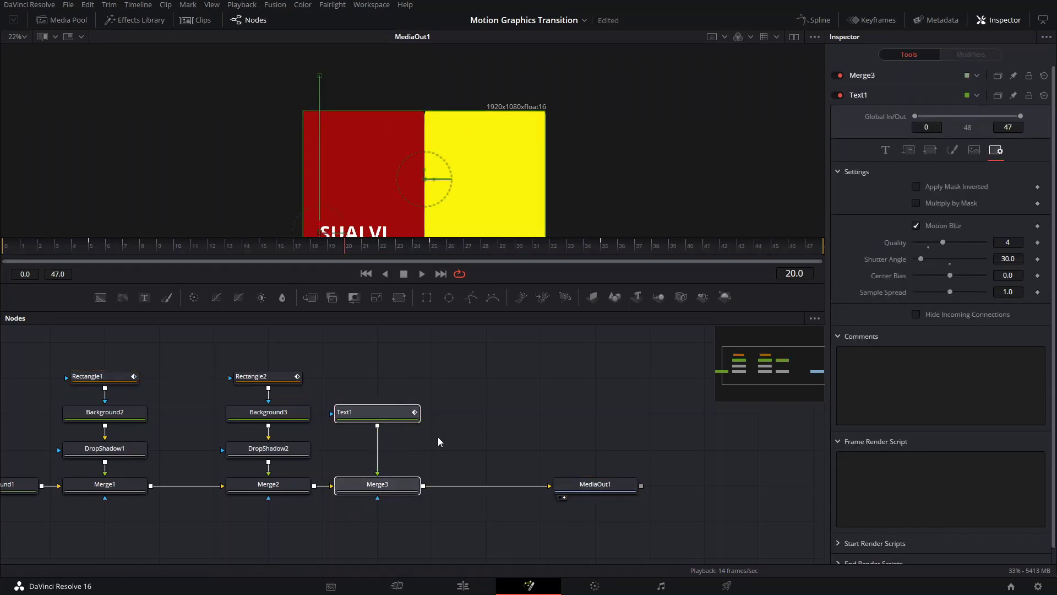
key("ctrl+c")
key("ctrl+v")
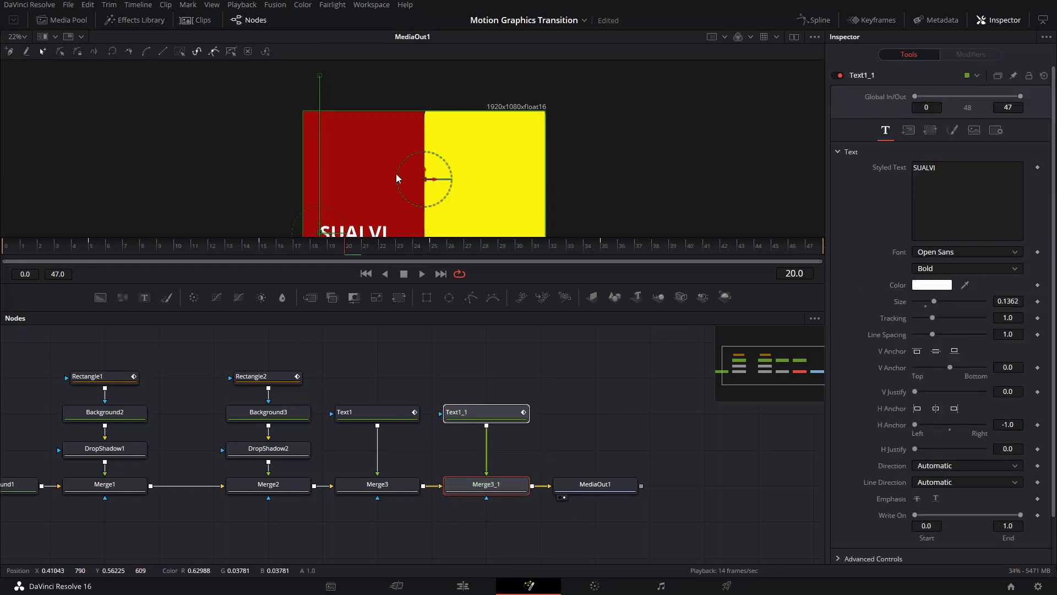
Move the duplicated SUALVI text's entire motion path right onto the yellow half
scroll(341, 126, "down", 3)
scroll(364, 116, "down", 2)
scroll(328, 120, "up", 3)
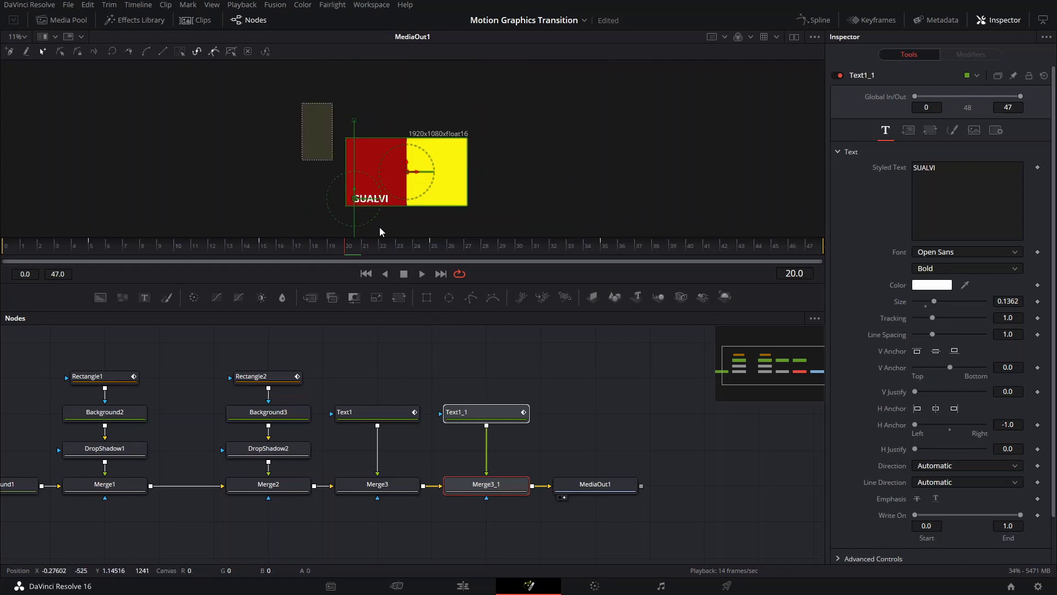
scroll(386, 143, "down", 2)
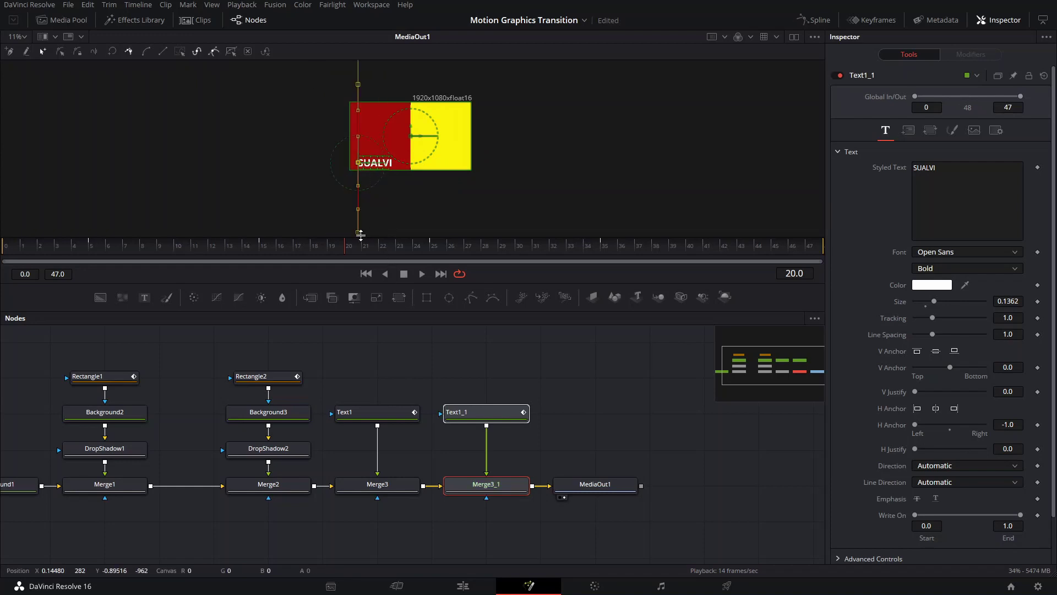
left_click_drag(358, 235, 437, 232)
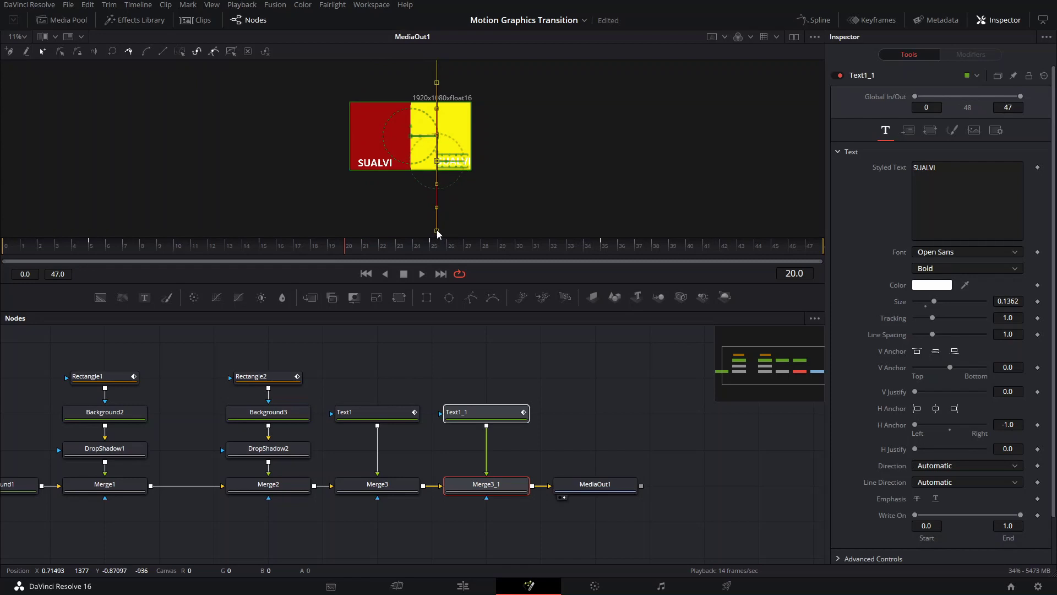
scroll(444, 190, "up", 3)
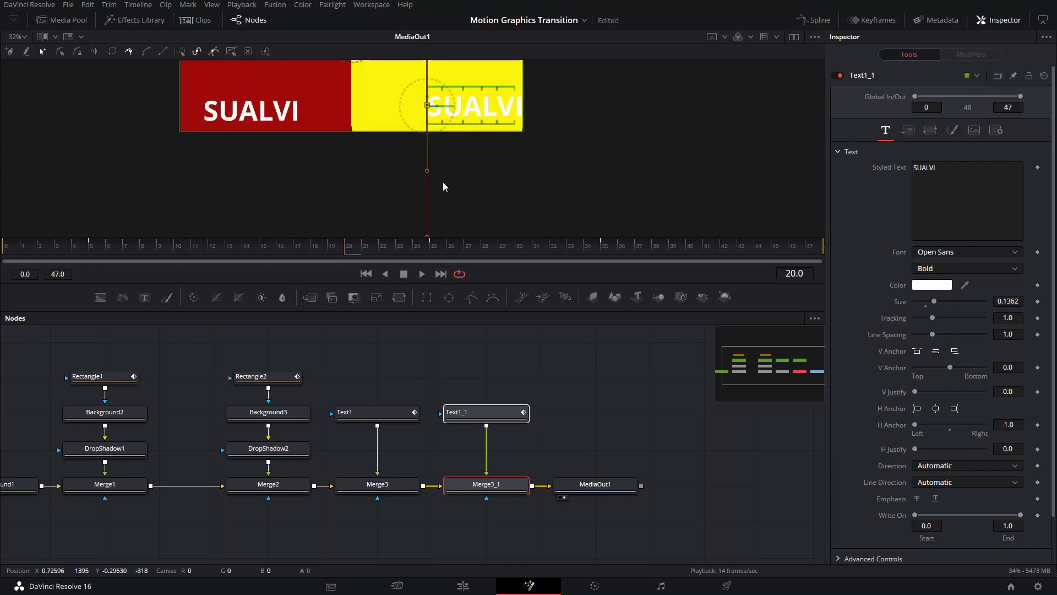
Try a vertical flip on Merge3_1, check it in playback, and turn the flip off again
left_click_drag(299, 245, 273, 247)
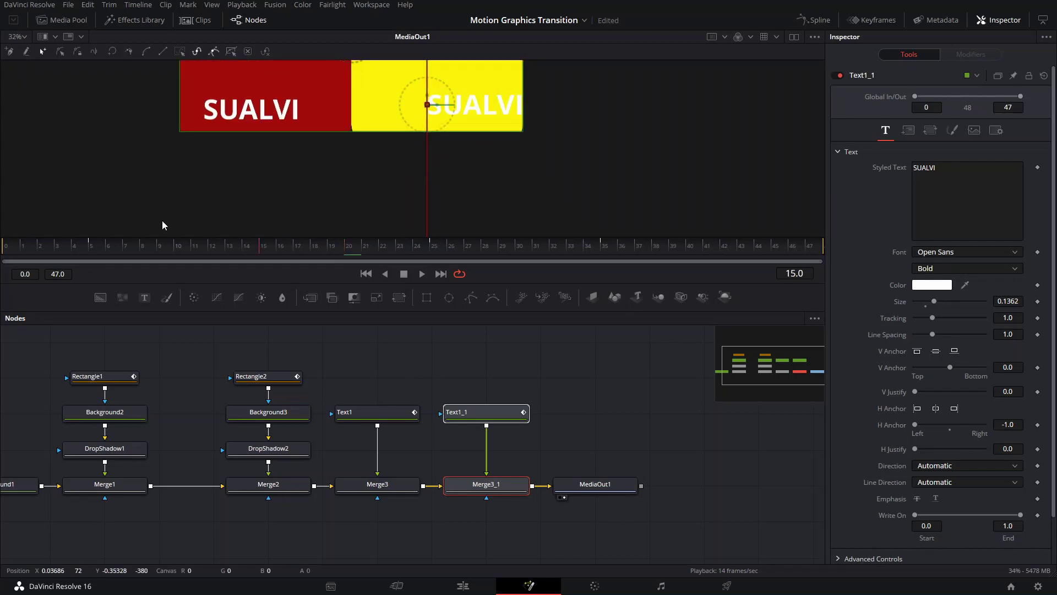
left_click(94, 247)
scroll(484, 136, "down", 5)
scroll(496, 164, "up", 2)
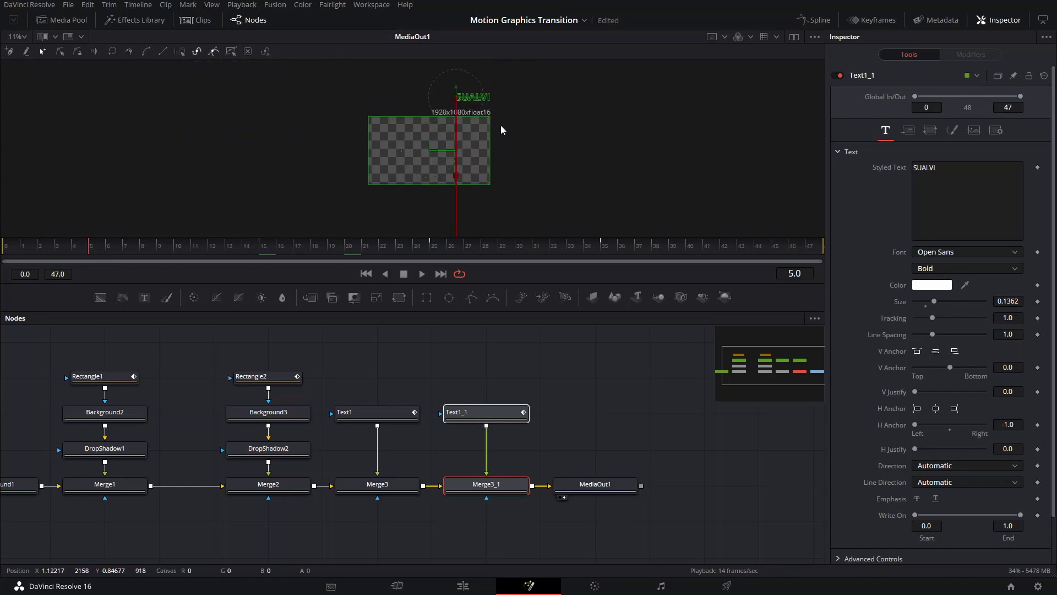
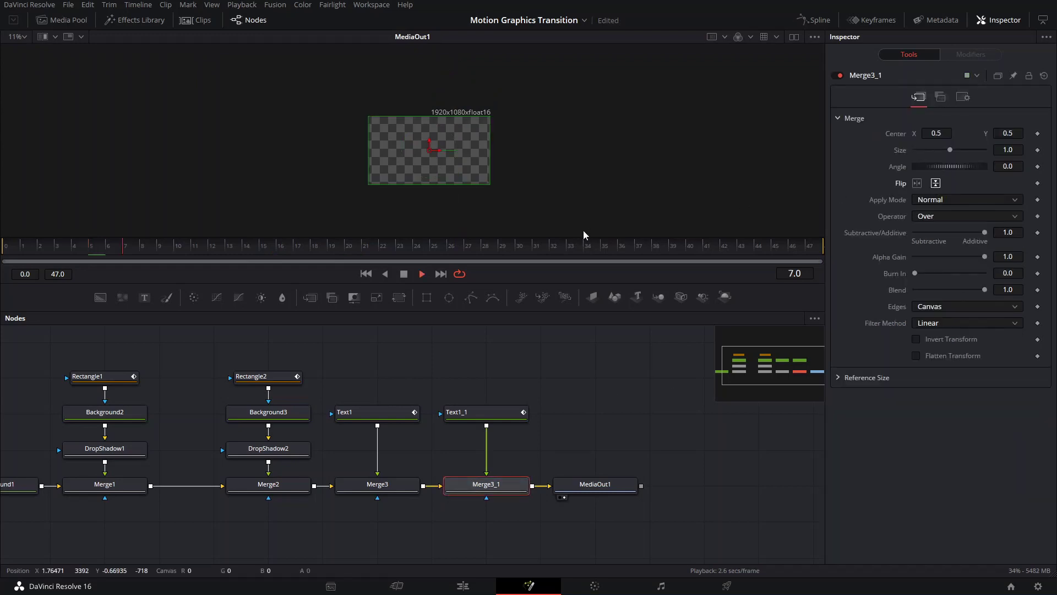
key("space")
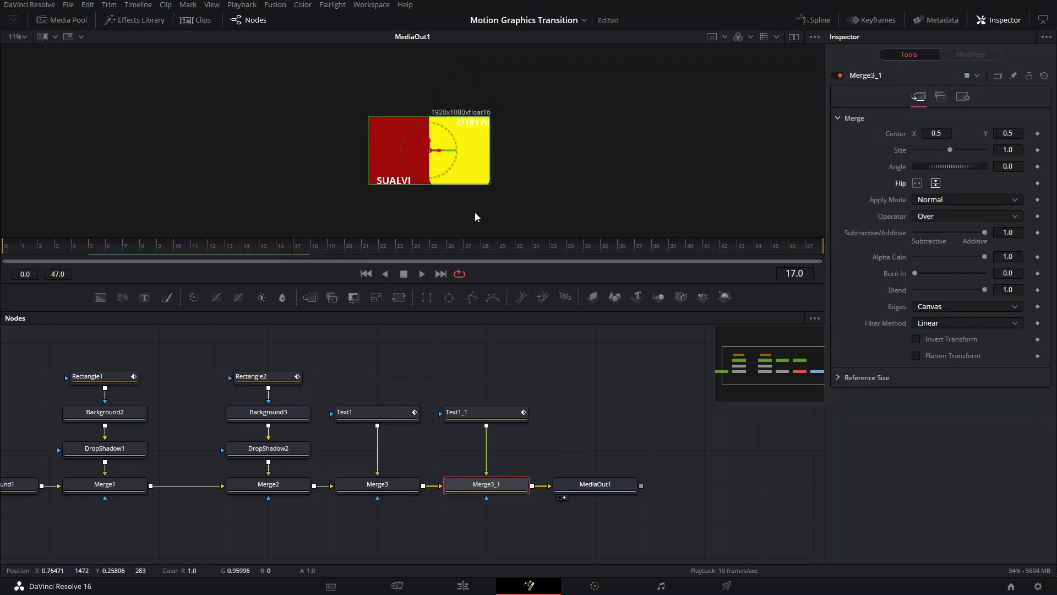
left_click(935, 184)
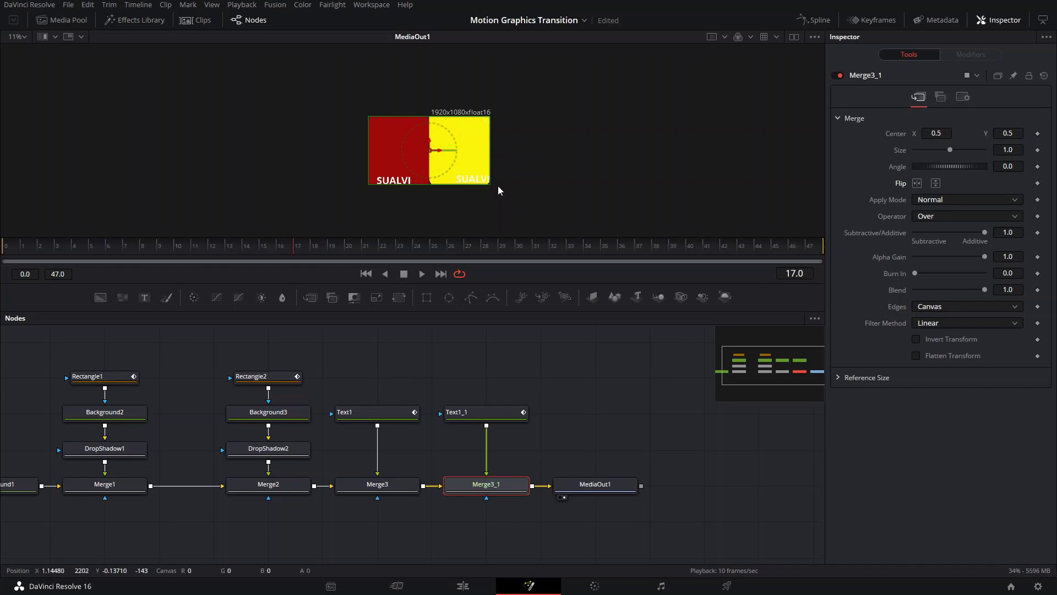
scroll(451, 154, "up", 3)
scroll(494, 192, "down", 1)
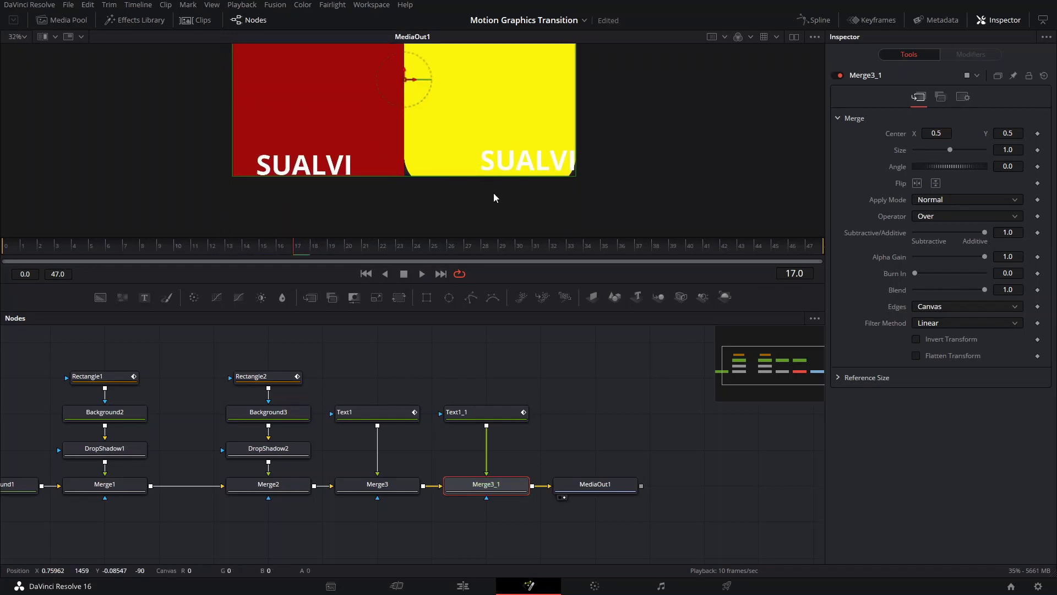
At frame 15, move the Text1_1 title to the yellow half's upper-right corner and anchor it horizontally to the right
left_click(484, 412)
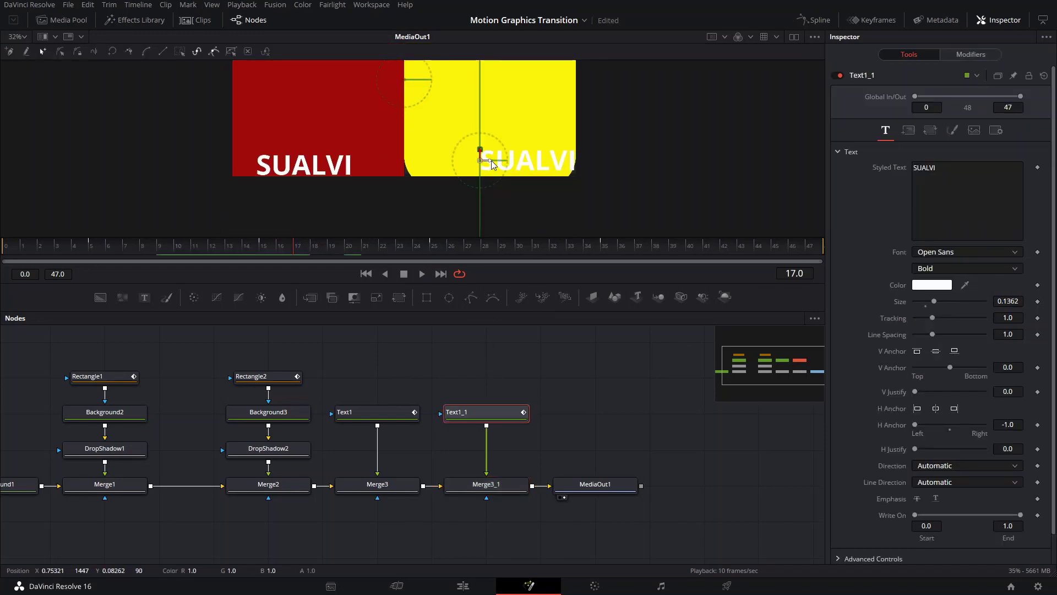
left_click_drag(187, 249, 259, 246)
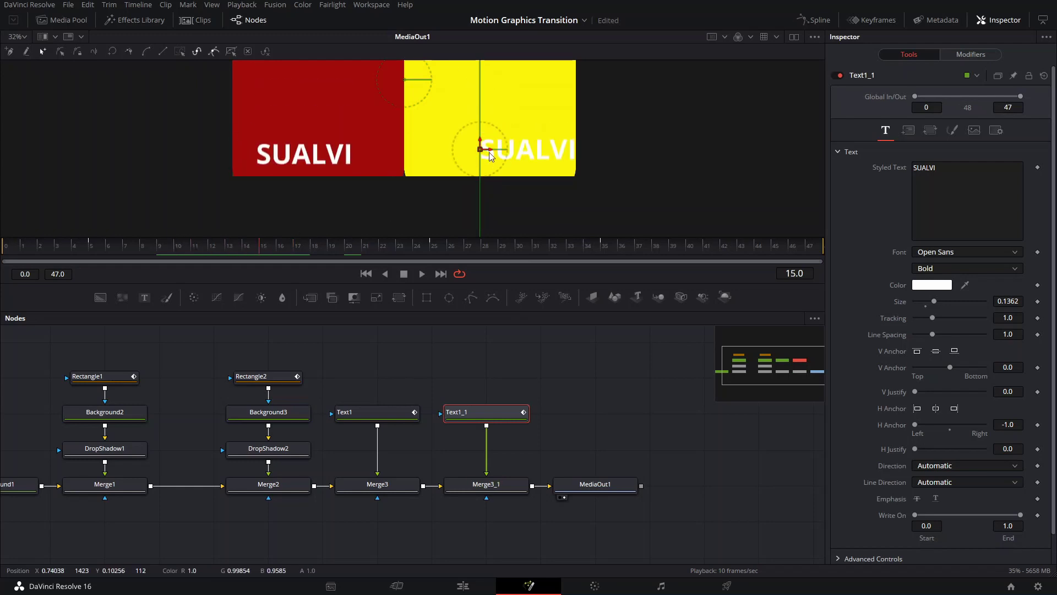
left_click_drag(492, 154, 485, 153)
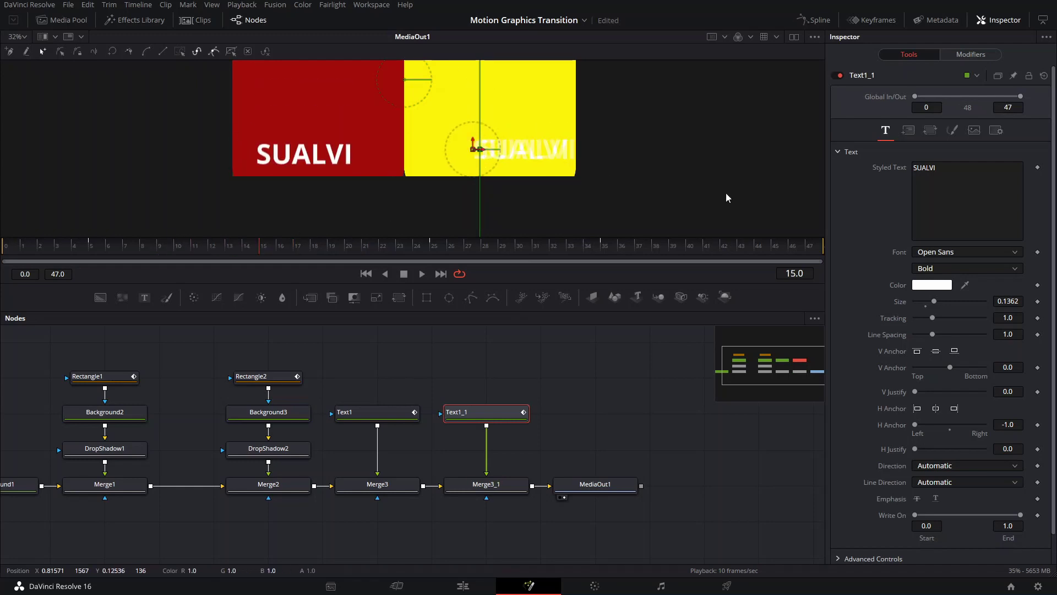
scroll(478, 157, "up", 3)
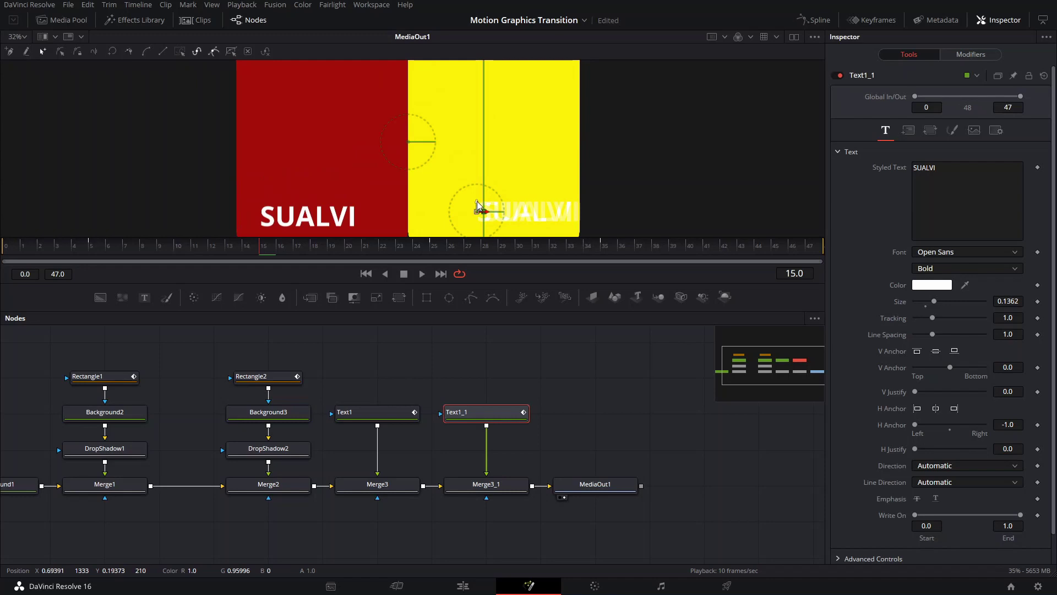
left_click_drag(478, 159, 483, 98)
scroll(496, 200, "up", 4)
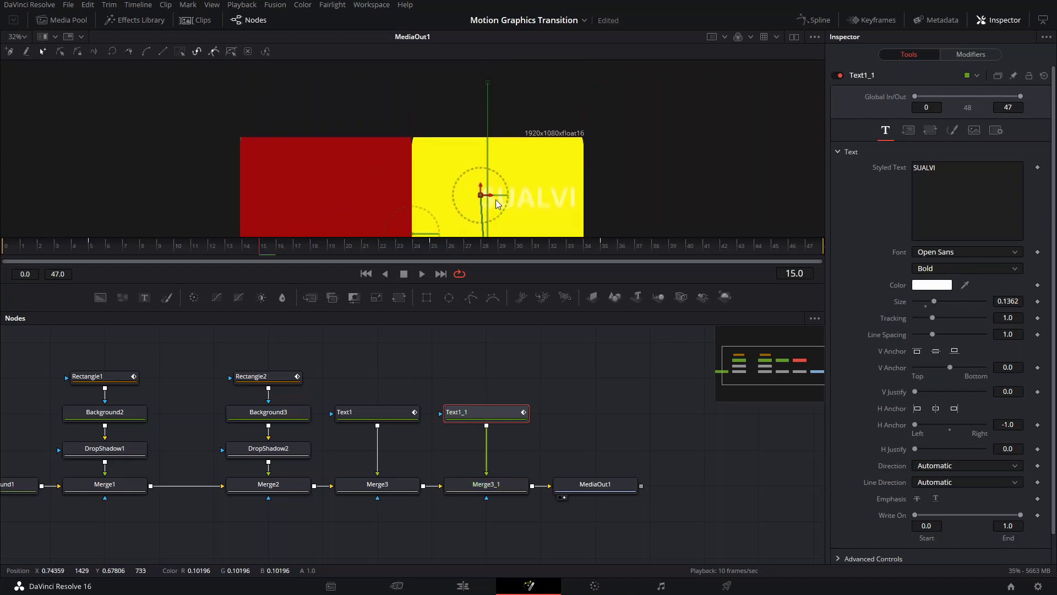
mouse_move(481, 158)
left_mouse_down()
mouse_move(480, 139)
mouse_move(479, 148)
left_mouse_up()
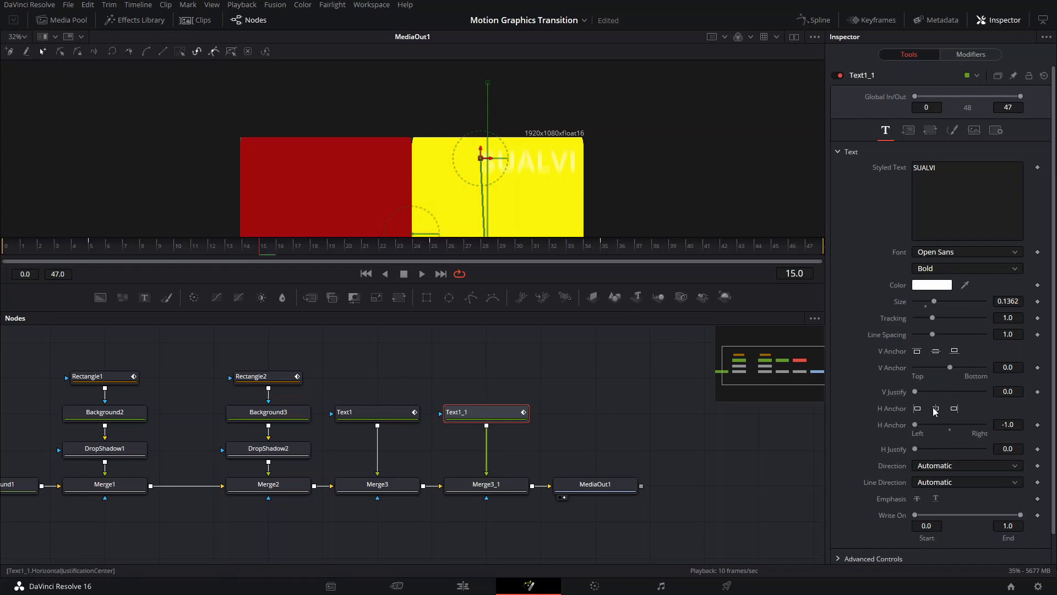
left_click(957, 409)
left_click_drag(492, 162, 566, 167)
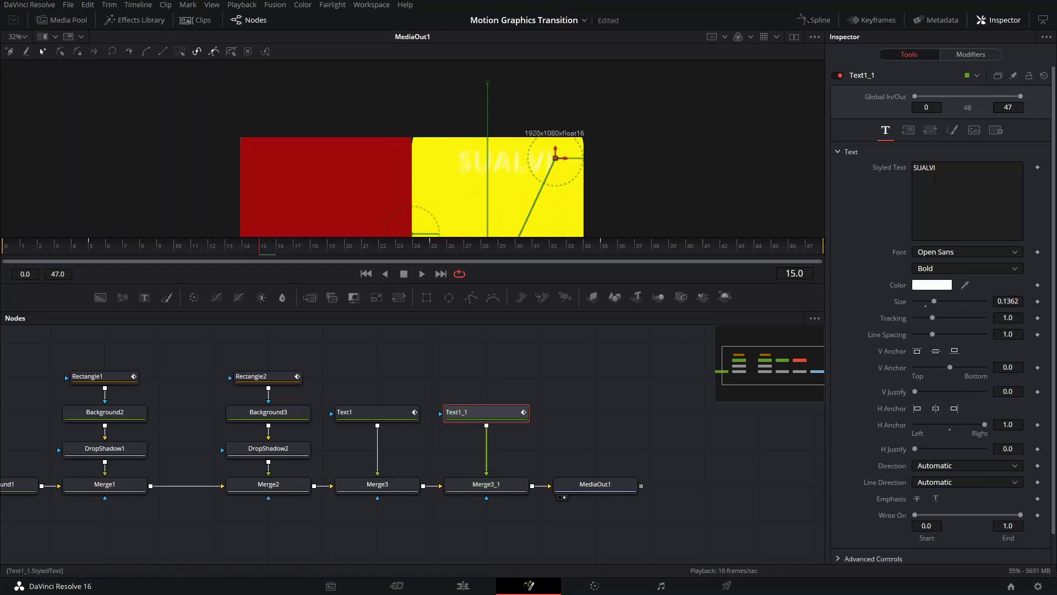
Copy Text1_1's Center Y value of 0.890755 from frame 15 to frame 25
left_click(913, 139)
left_click(1008, 183)
left_click(436, 252)
type("0.138618")
key("Return")
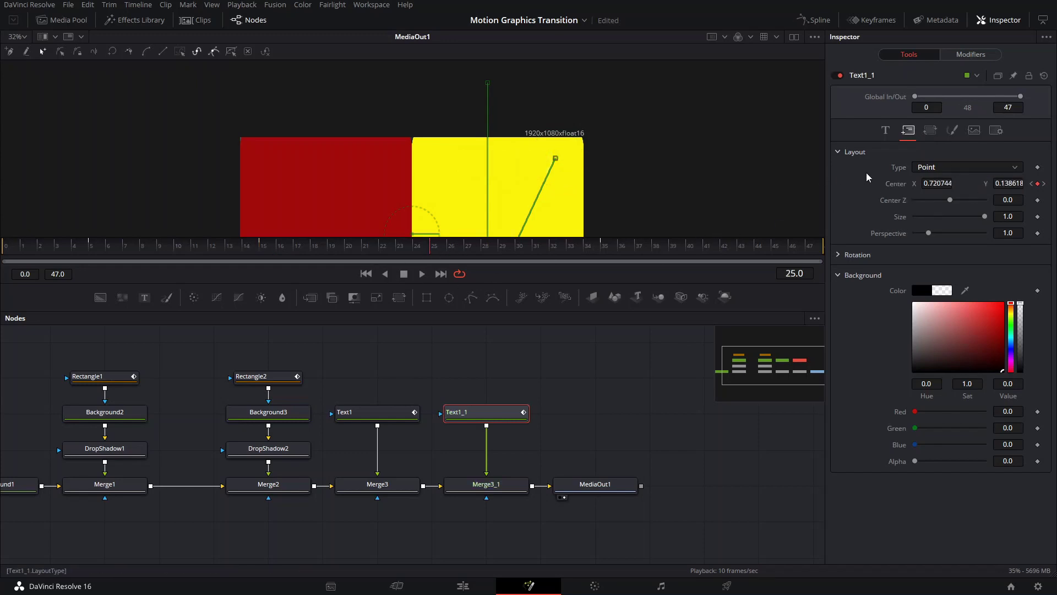
key("Return")
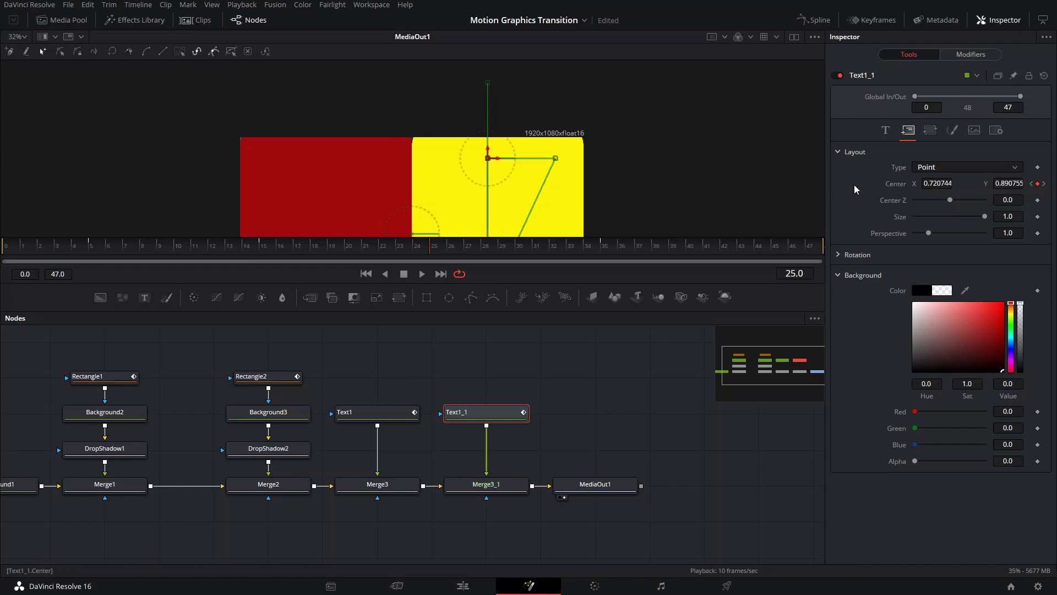
Copy Text1_1's Center X value of 0.917860 from frame 15 to frame 25
left_click(267, 253)
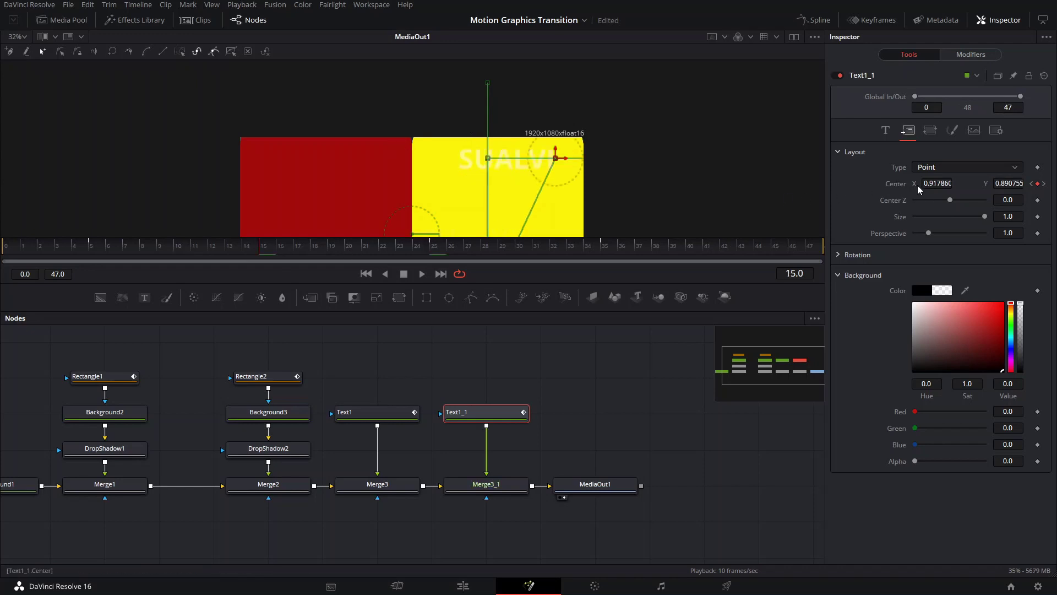
left_click(439, 254)
left_click(936, 167)
left_click(879, 194)
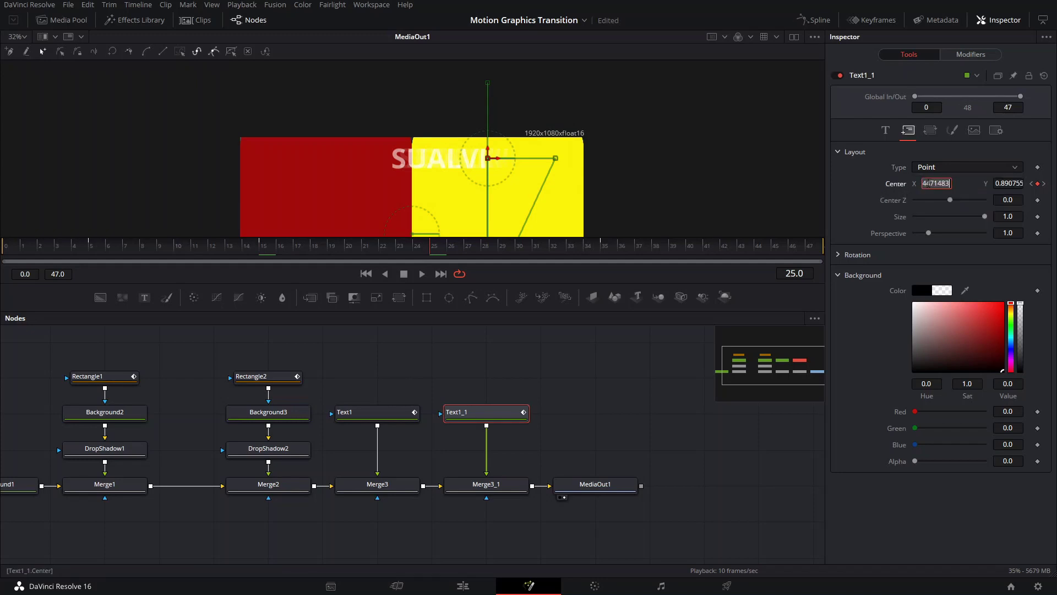
key("Return")
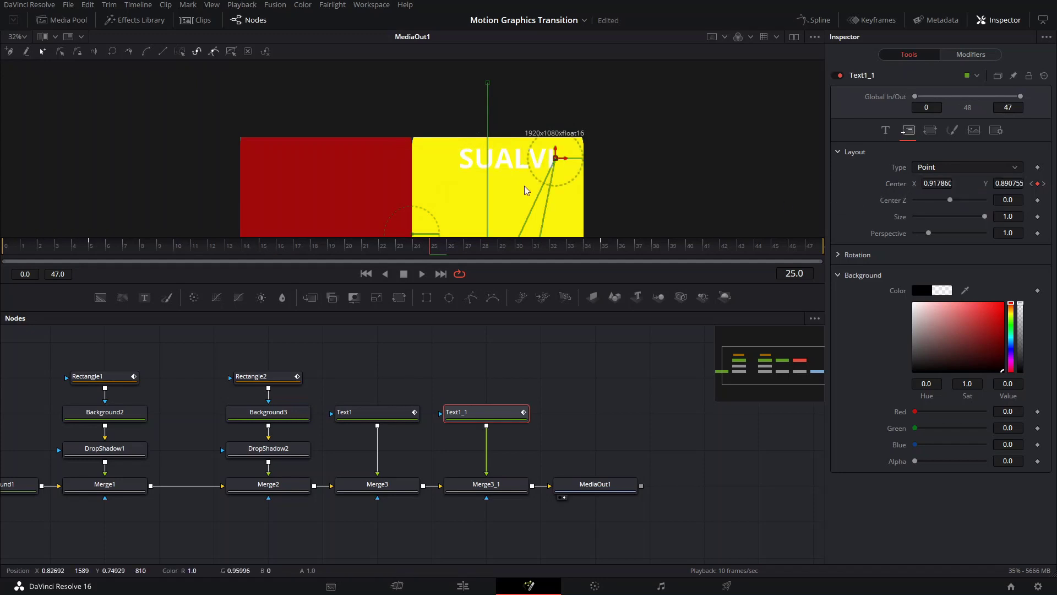
At frame 5, set Text1_1's Center X to 0.917860 and move the title below the canvas to Y about -0.686
left_click(104, 249)
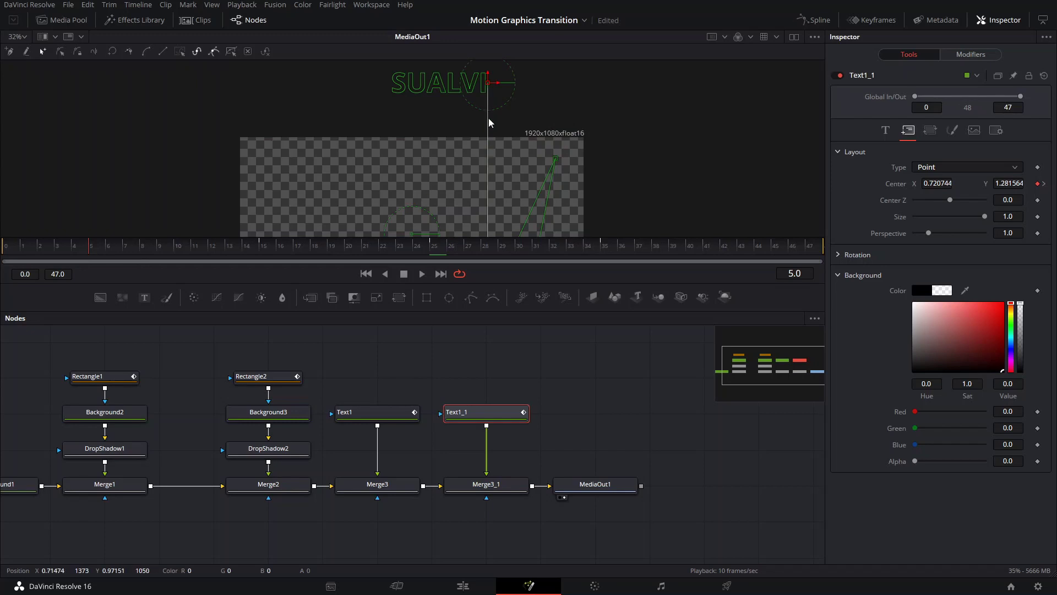
scroll(488, 83, "down", 2)
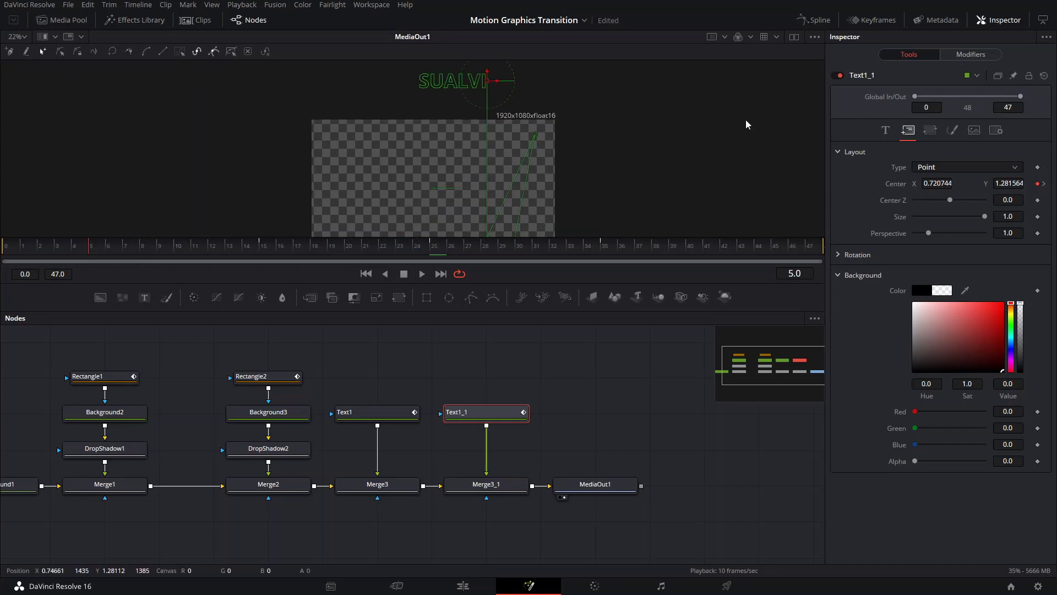
key("Return")
left_click_drag(534, 76, 533, 331)
scroll(534, 176, "down", 3)
left_click_drag(565, 180, 546, 202)
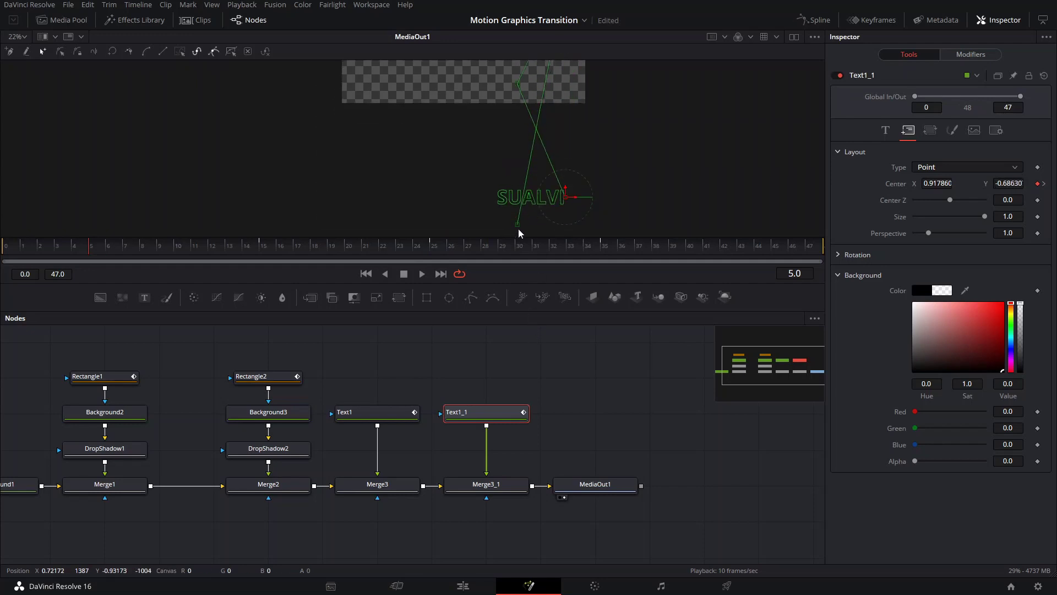
At frame 35, set Text1_1's Center X to 0.917860 and move the title above the canvas to Y about 2.041
left_click_drag(437, 251, 605, 246)
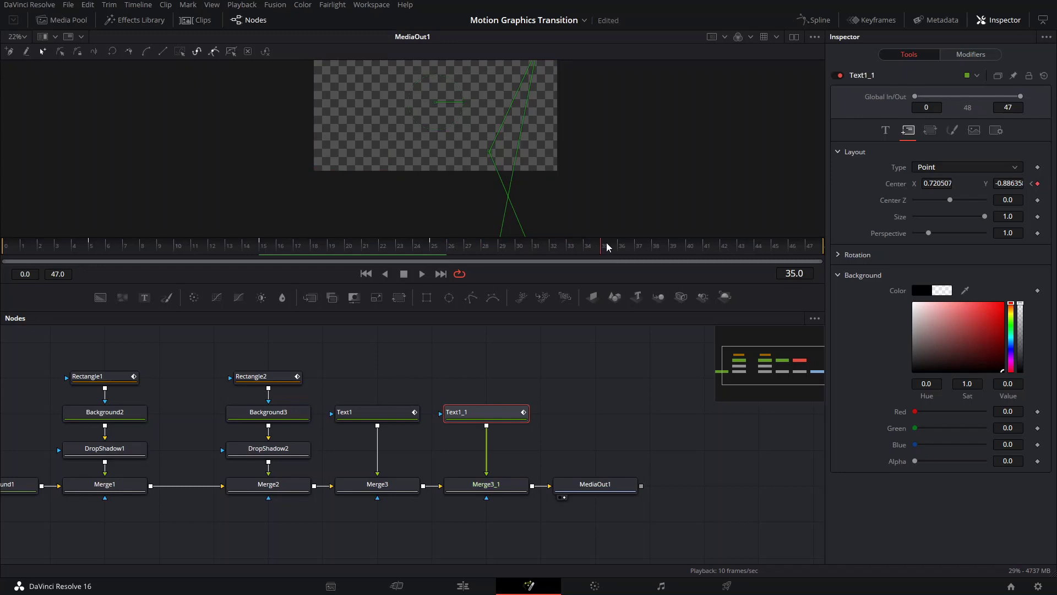
scroll(573, 193, "down", 1)
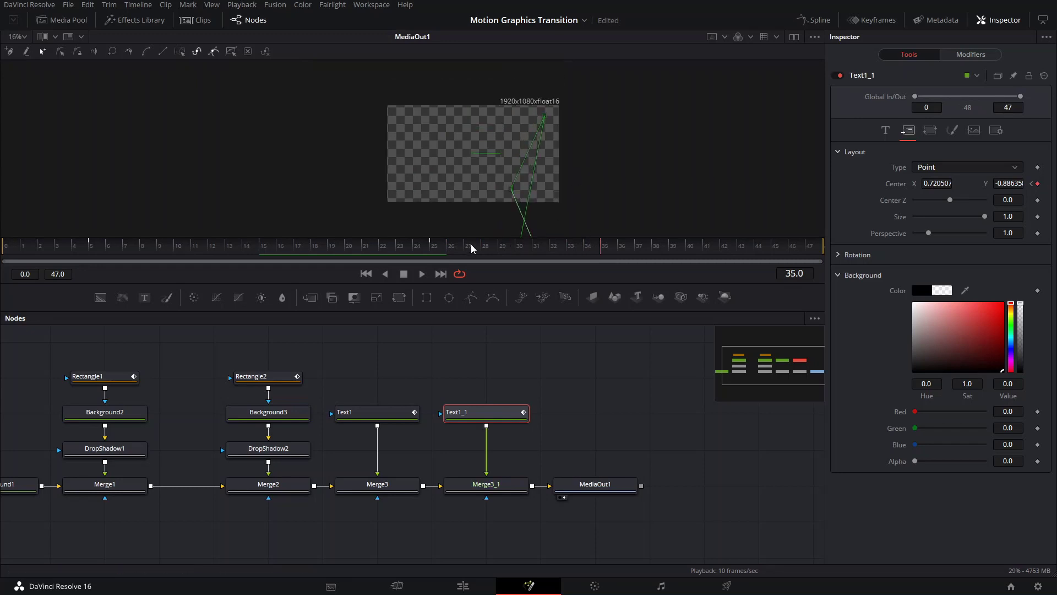
left_click(439, 256)
left_click_drag(439, 256, 605, 261)
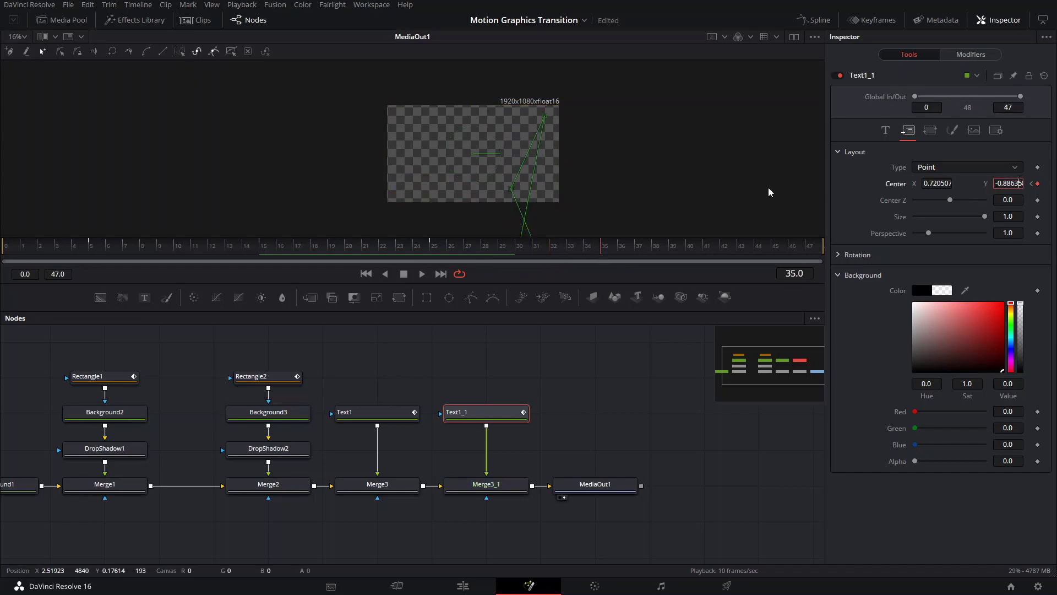
scroll(683, 197, "down", 3)
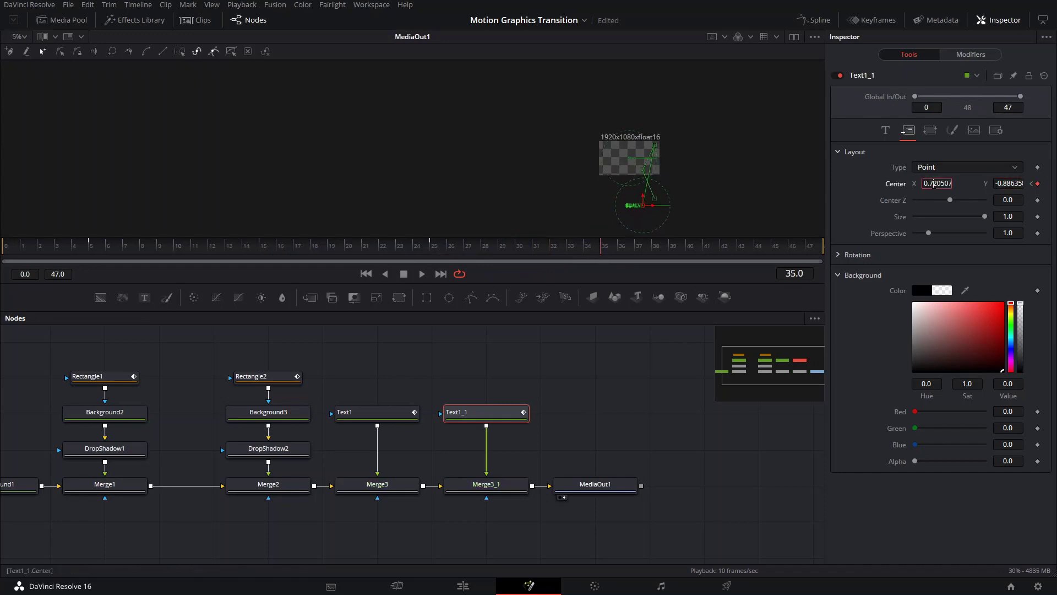
scroll(657, 208, "up", 2)
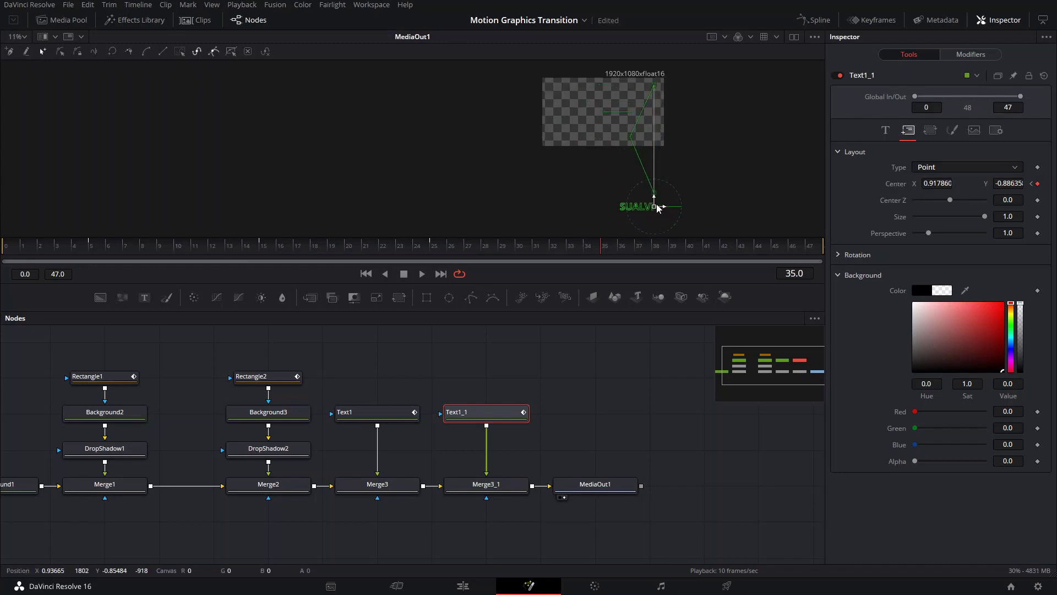
left_click_drag(657, 206, 676, 120)
left_click_drag(687, 69, 665, 120)
scroll(666, 155, "down", 3)
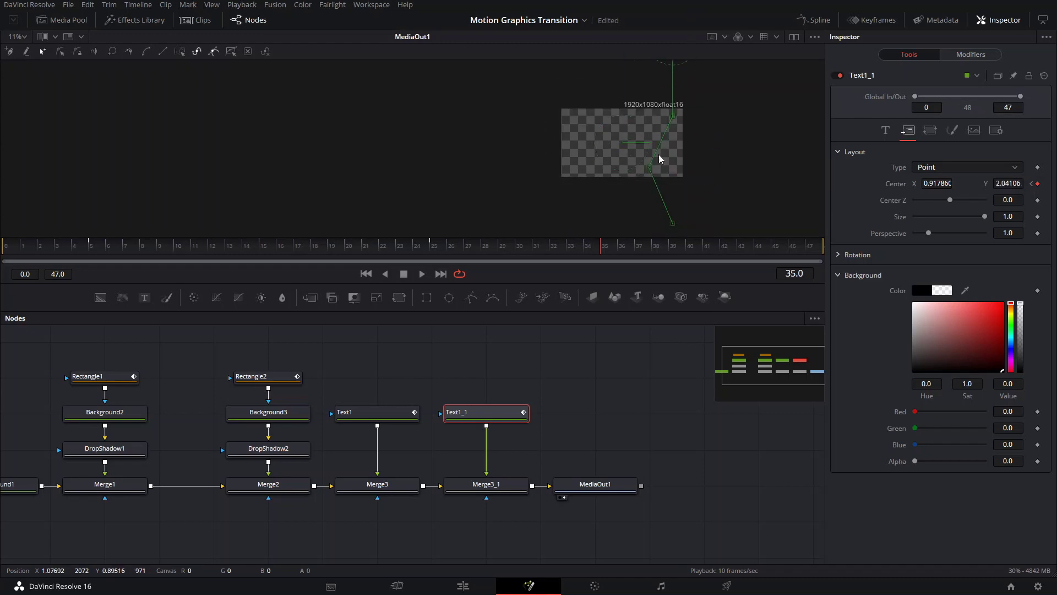
Play back the transition to check the second title's movement over the yellow half
left_click(652, 169)
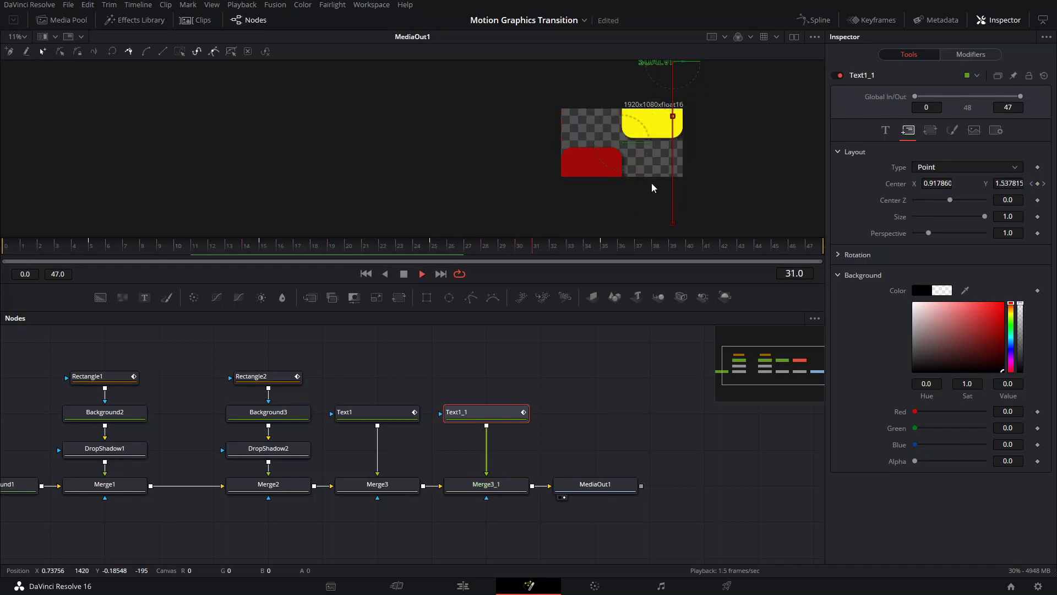
scroll(688, 123, "up", 2)
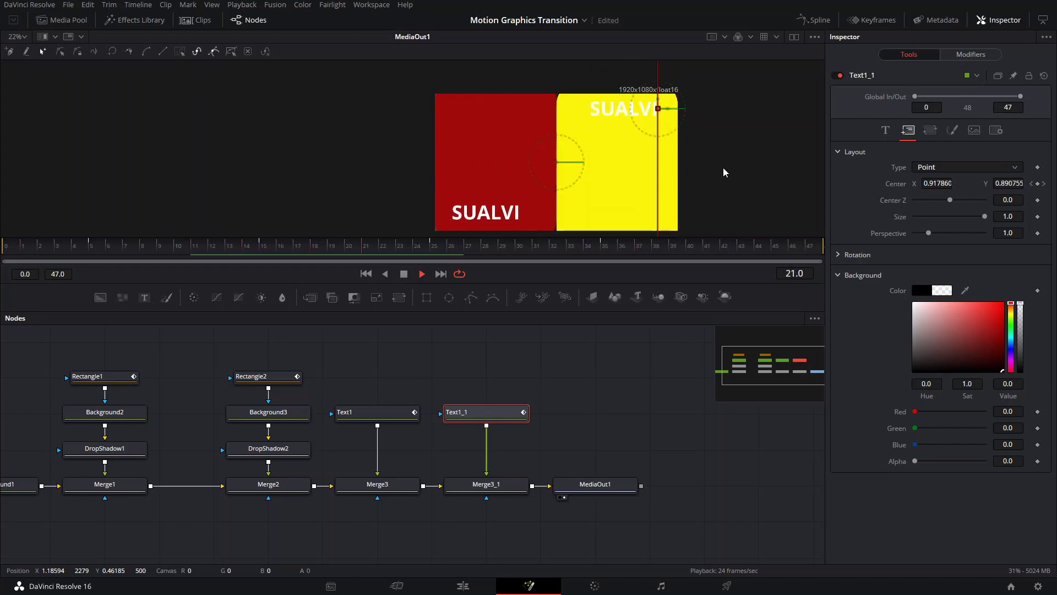
key("space")
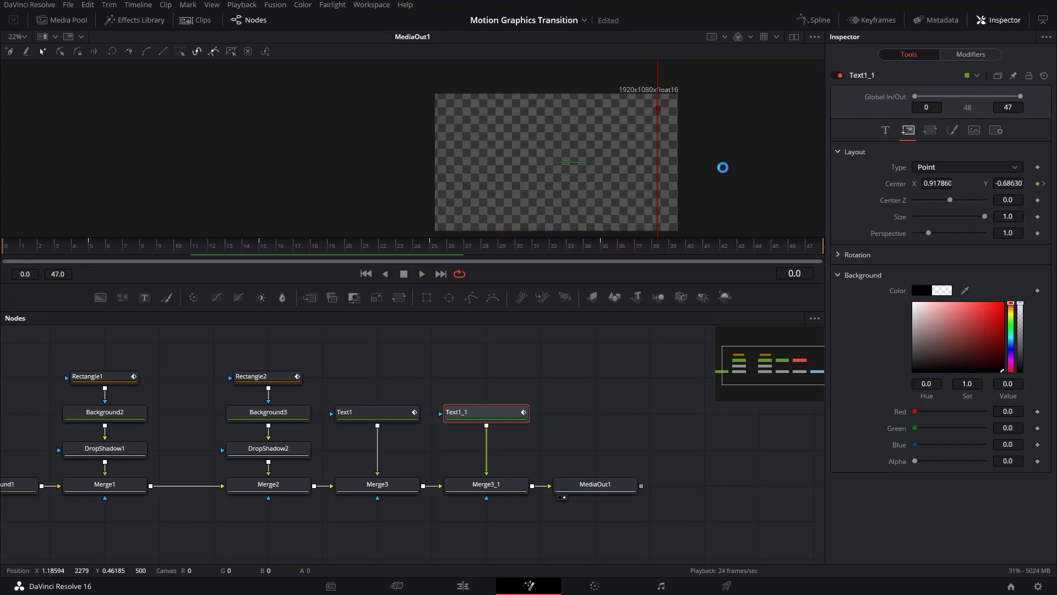